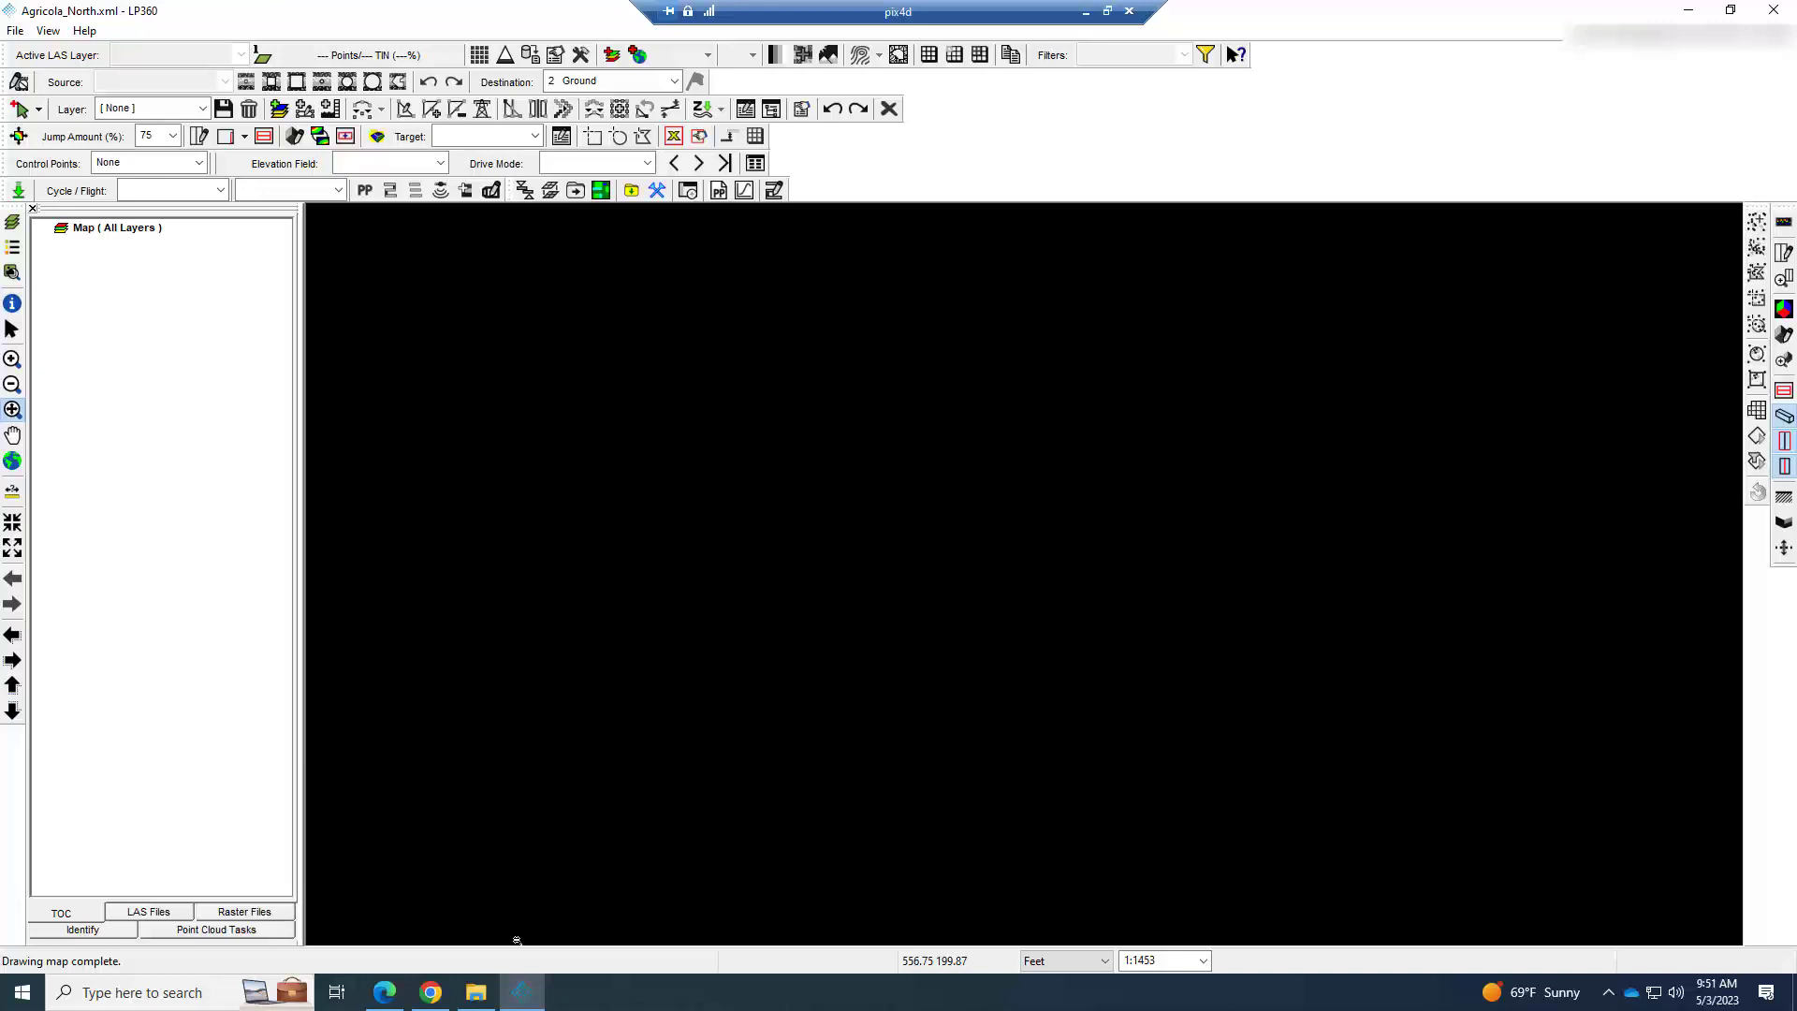
Switch to File Explorer and open the 20230501 folder inside BASE OBS FILES.
click(467, 1003)
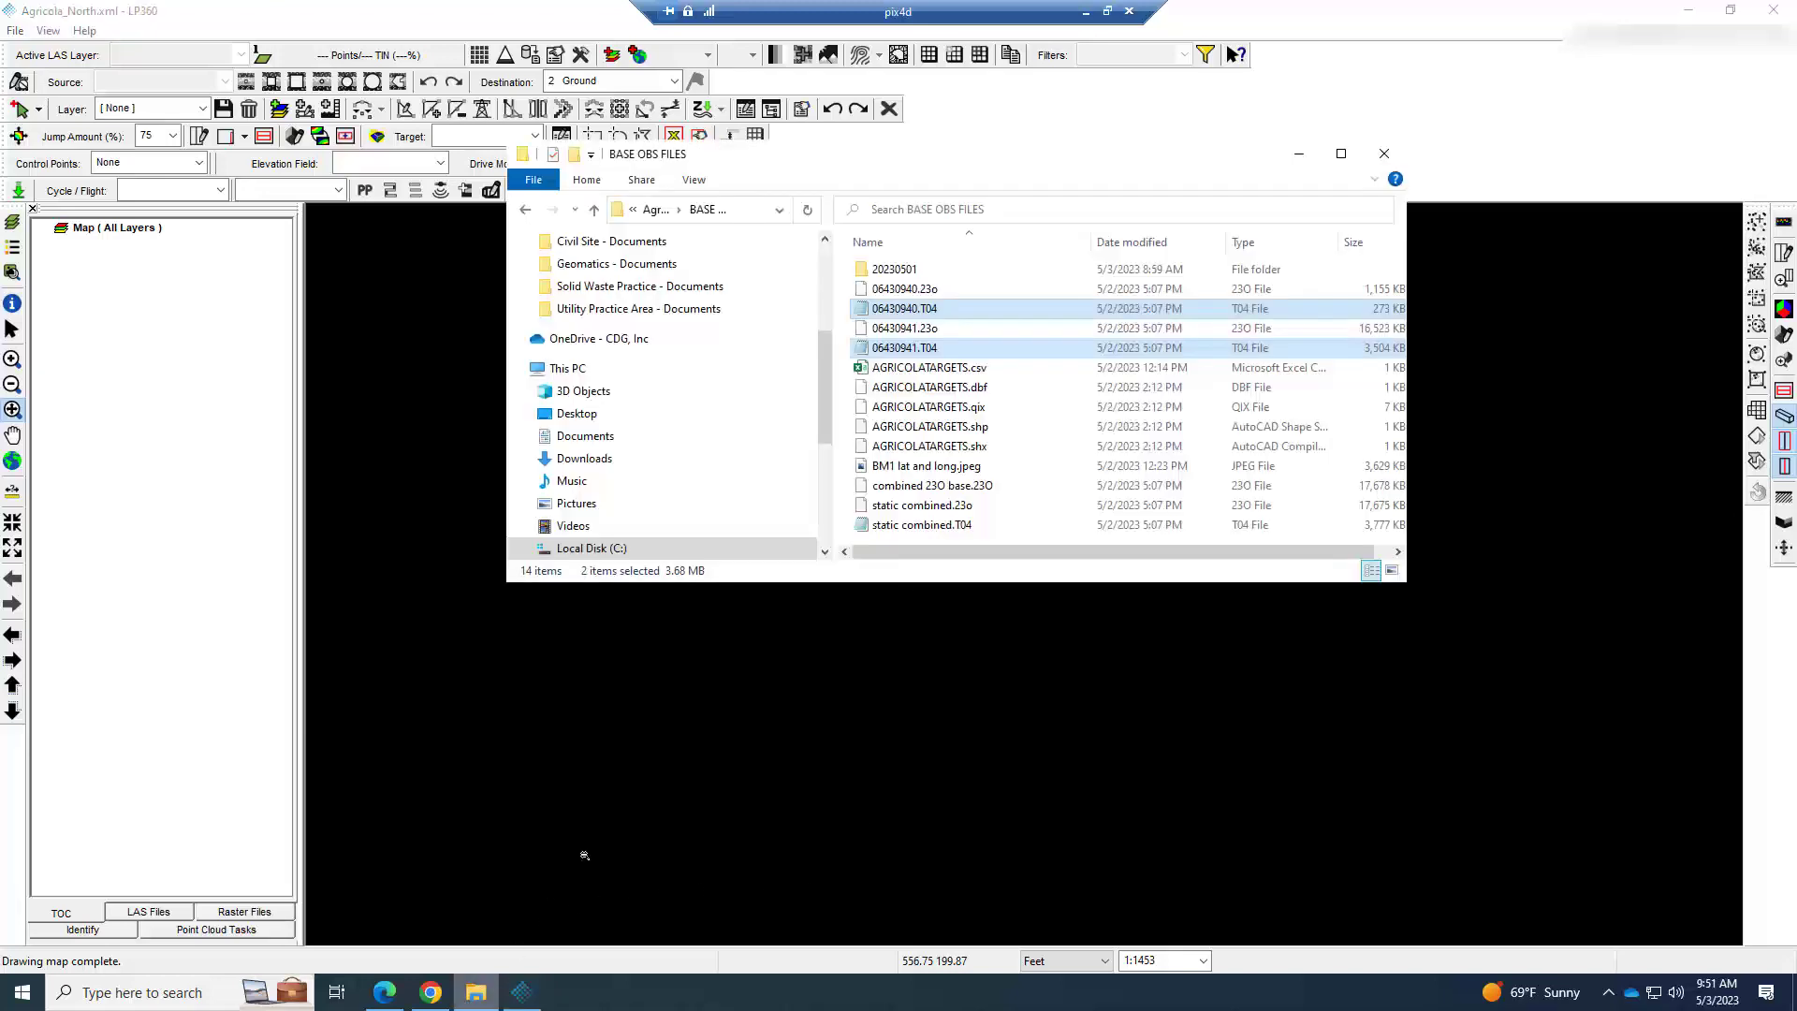
click(906, 272)
double_click(906, 273)
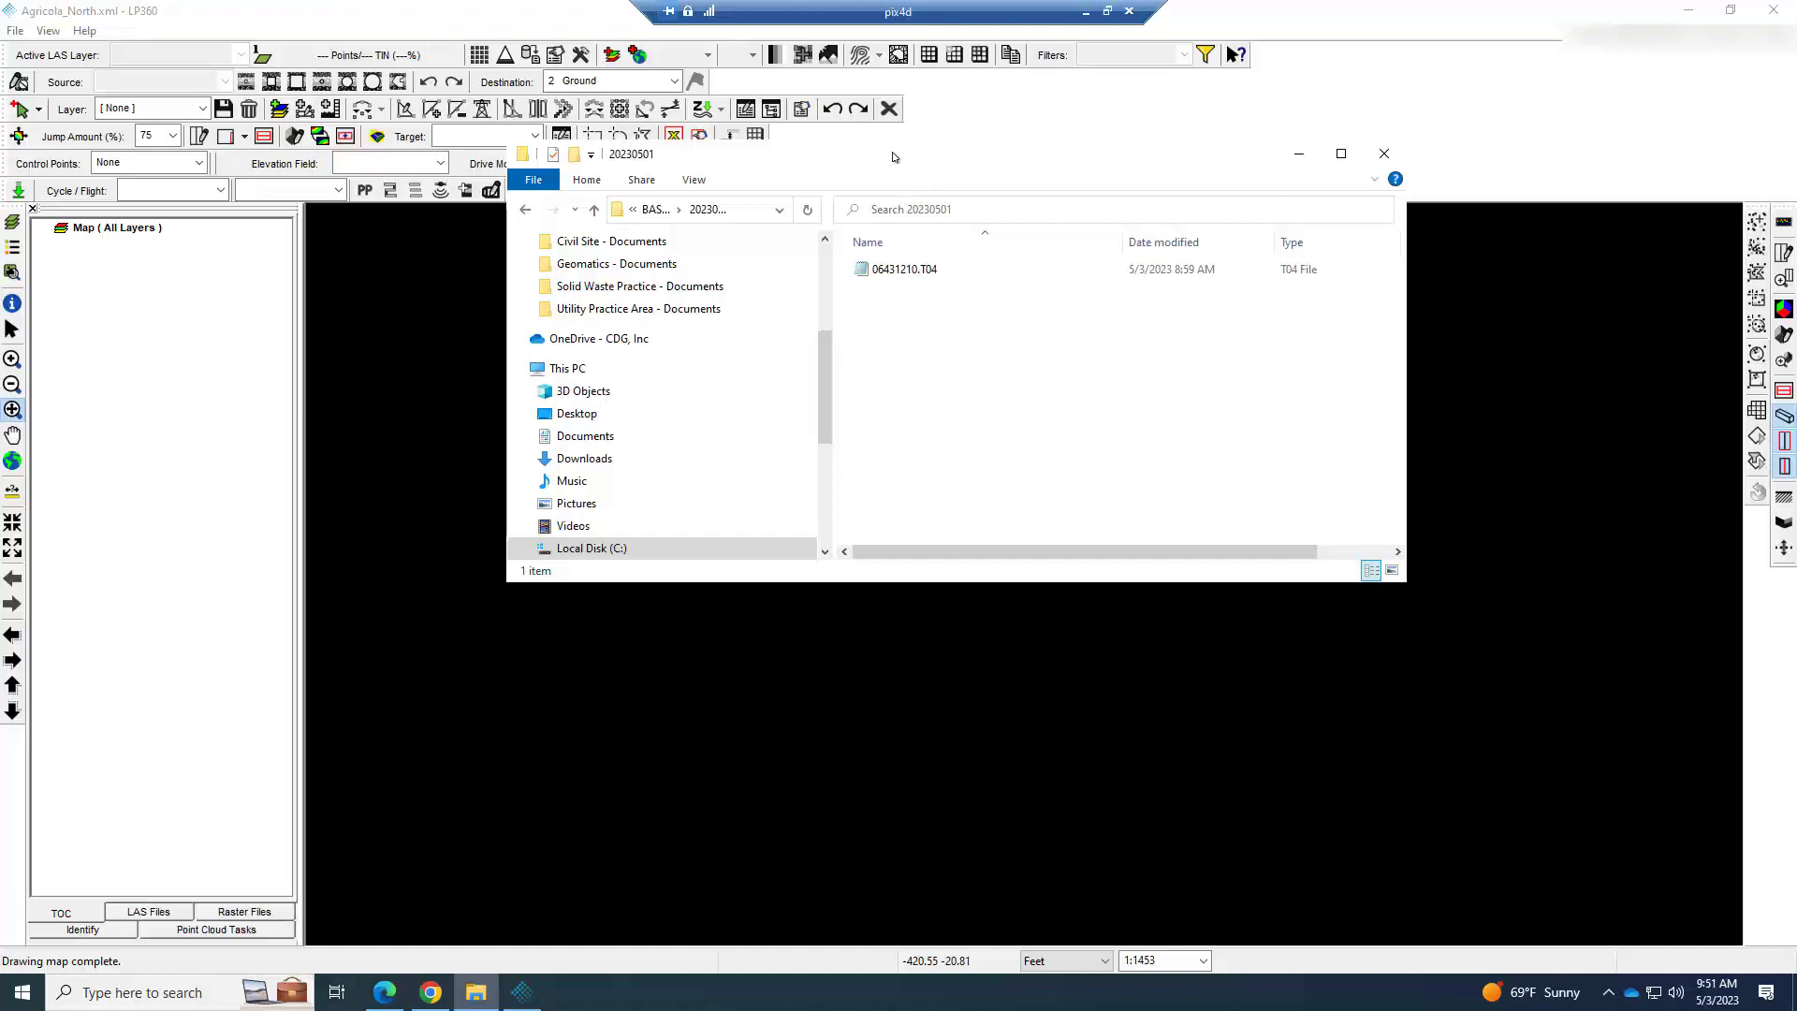
drag(894, 158, 873, 297)
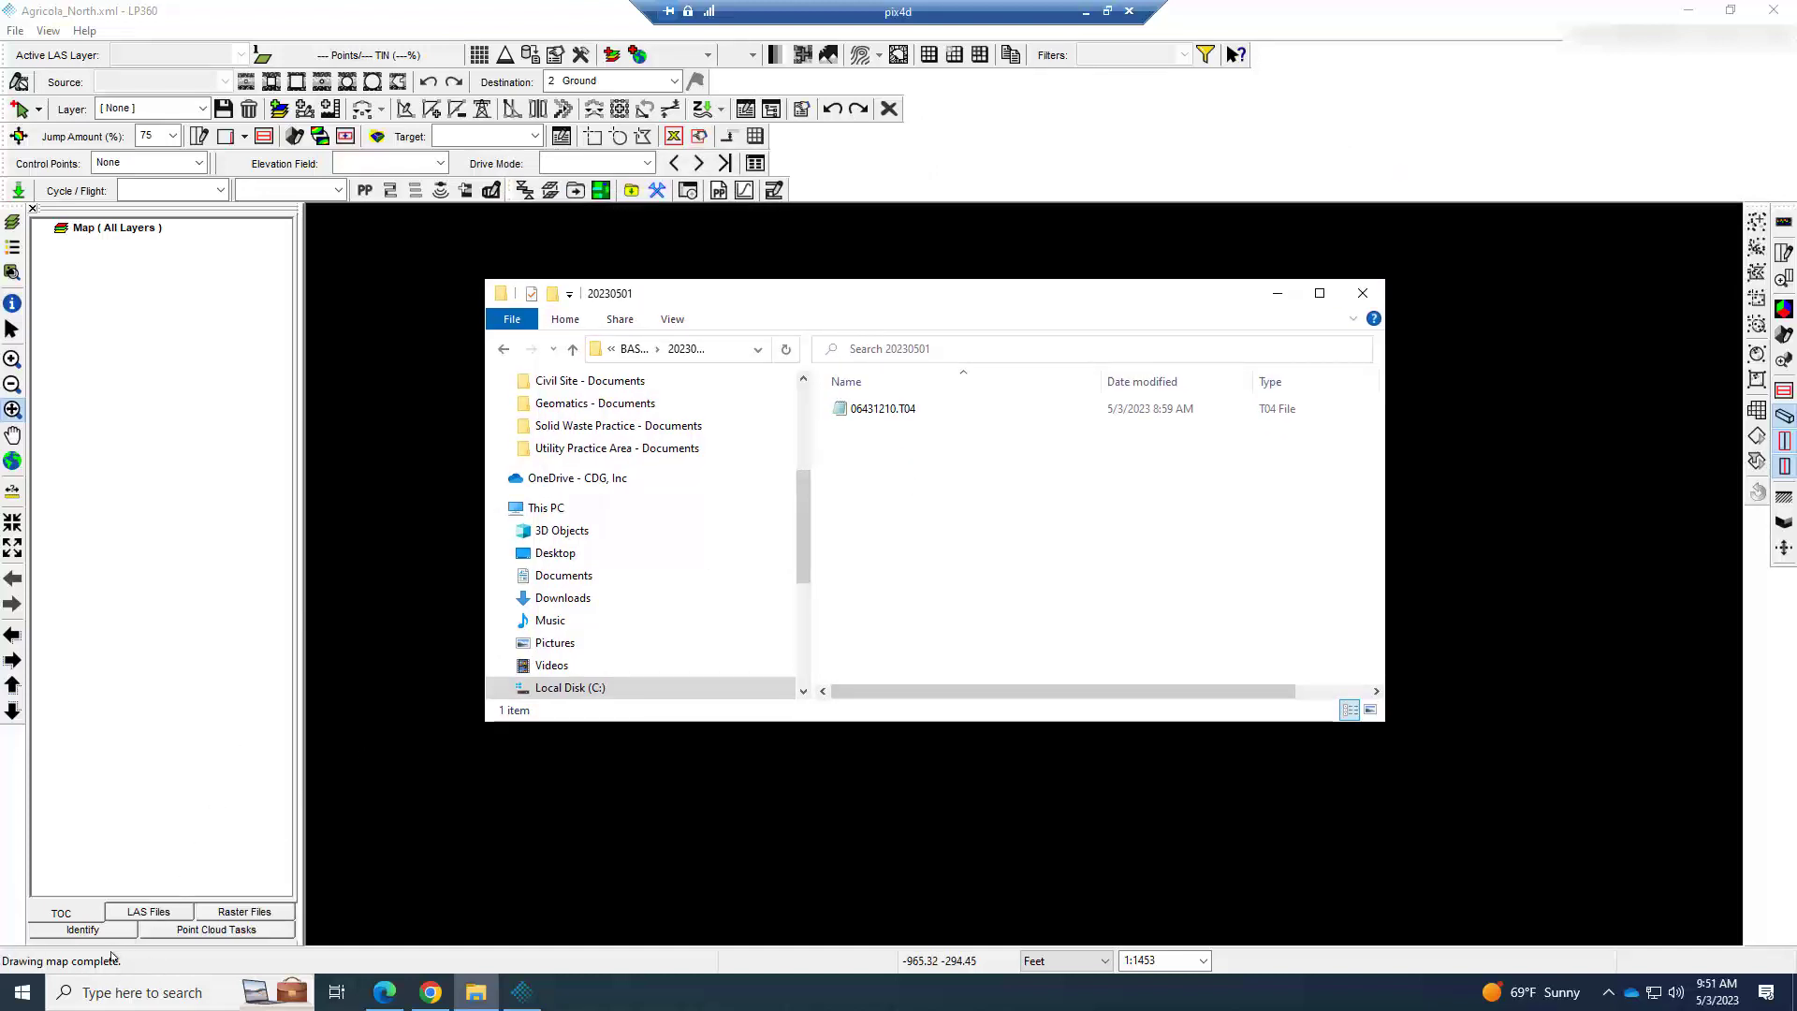
Launch the Convert To RINEX application and move its window clear of the console window.
click(145, 992)
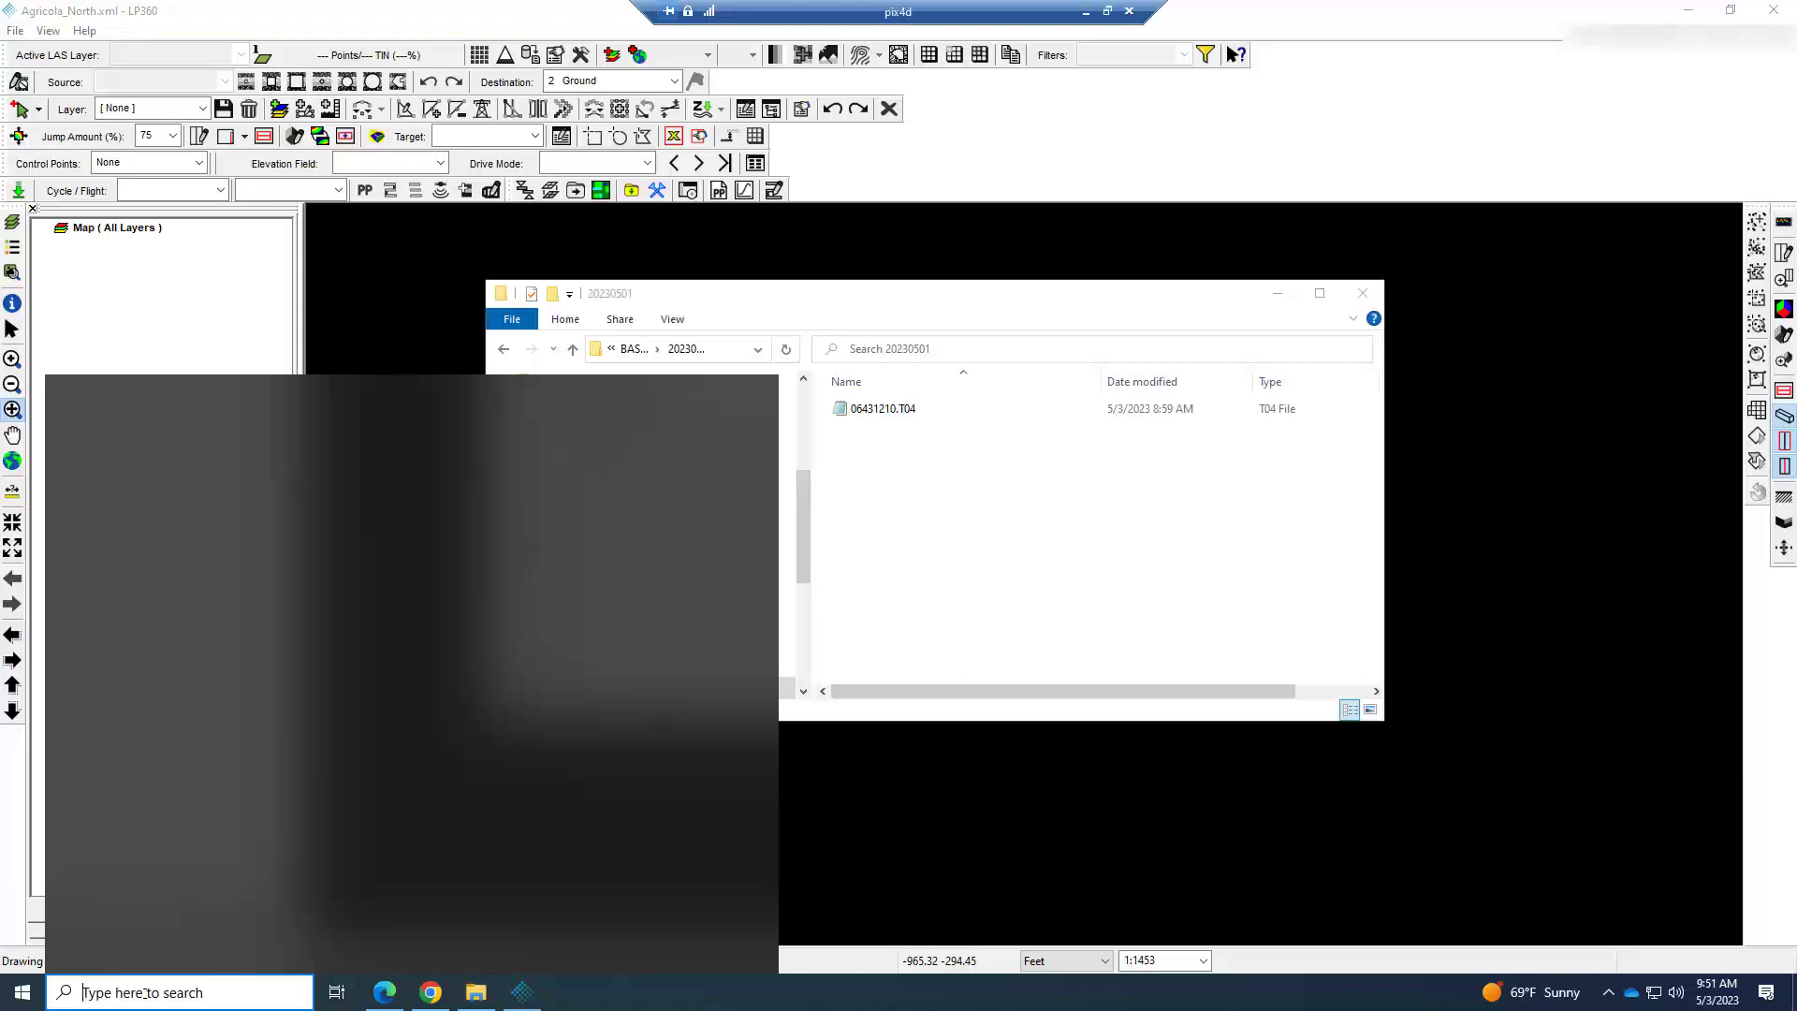
text(rin)
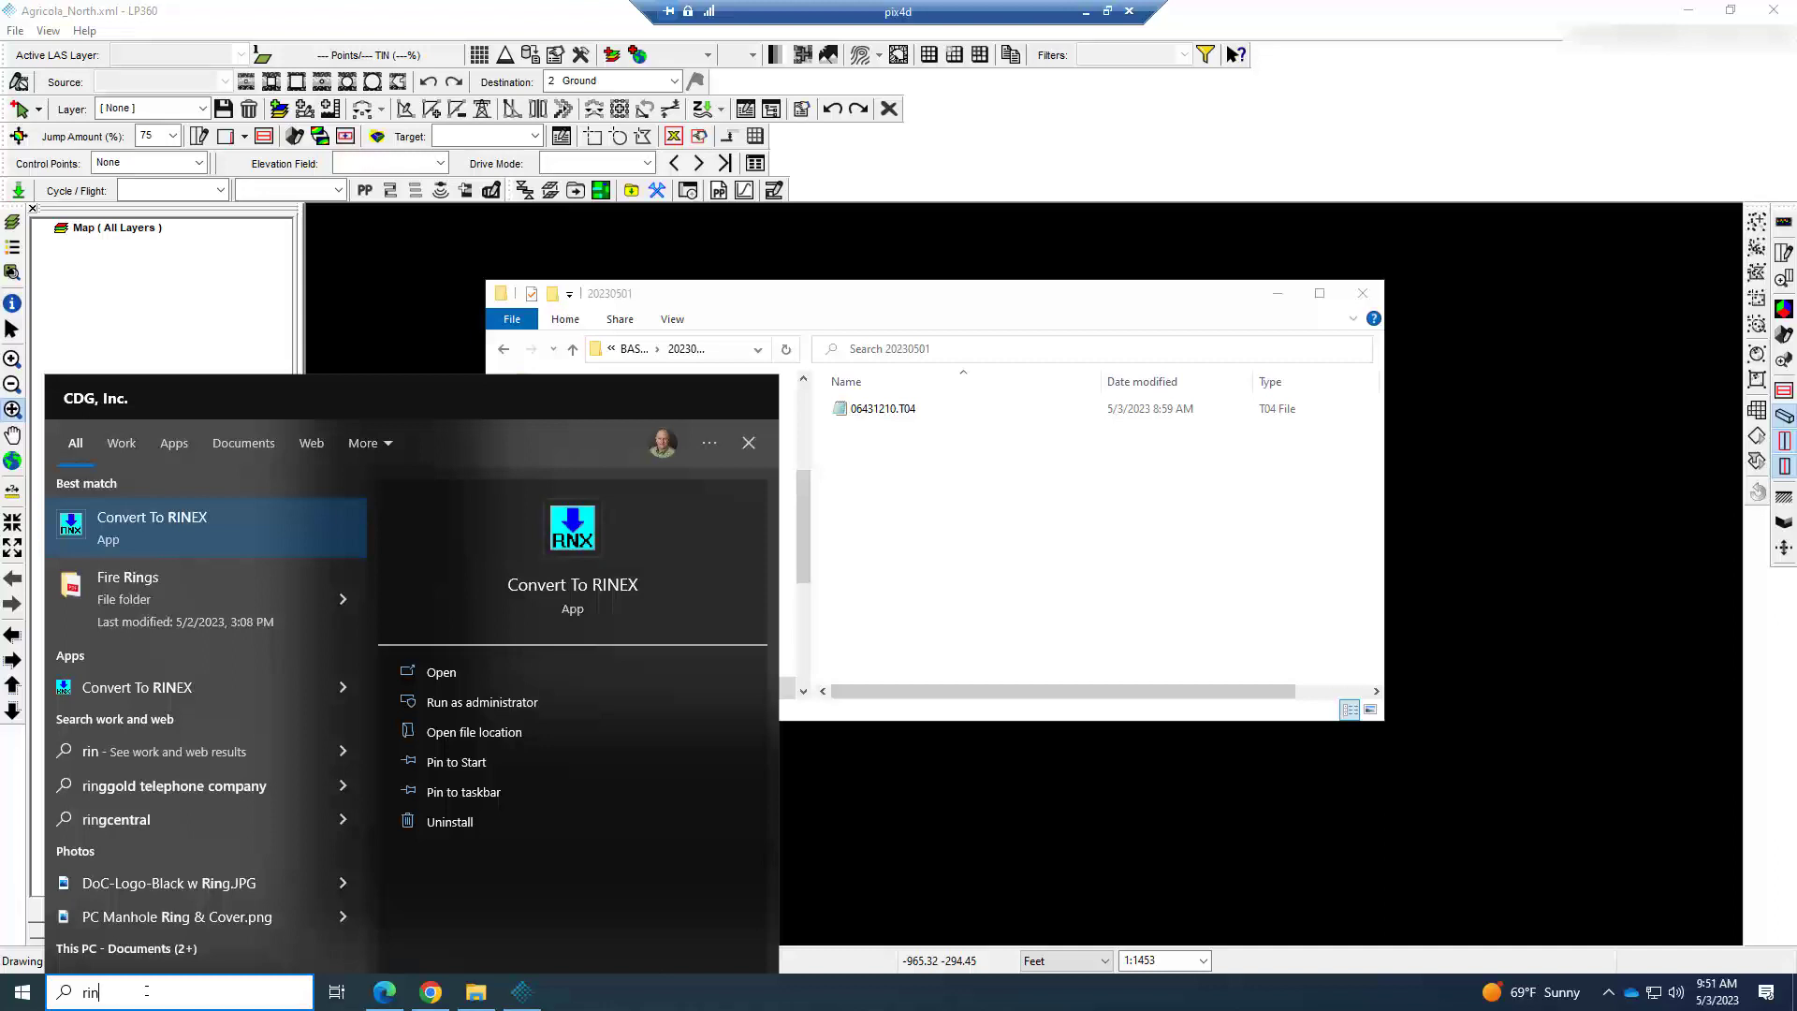
key(Return)
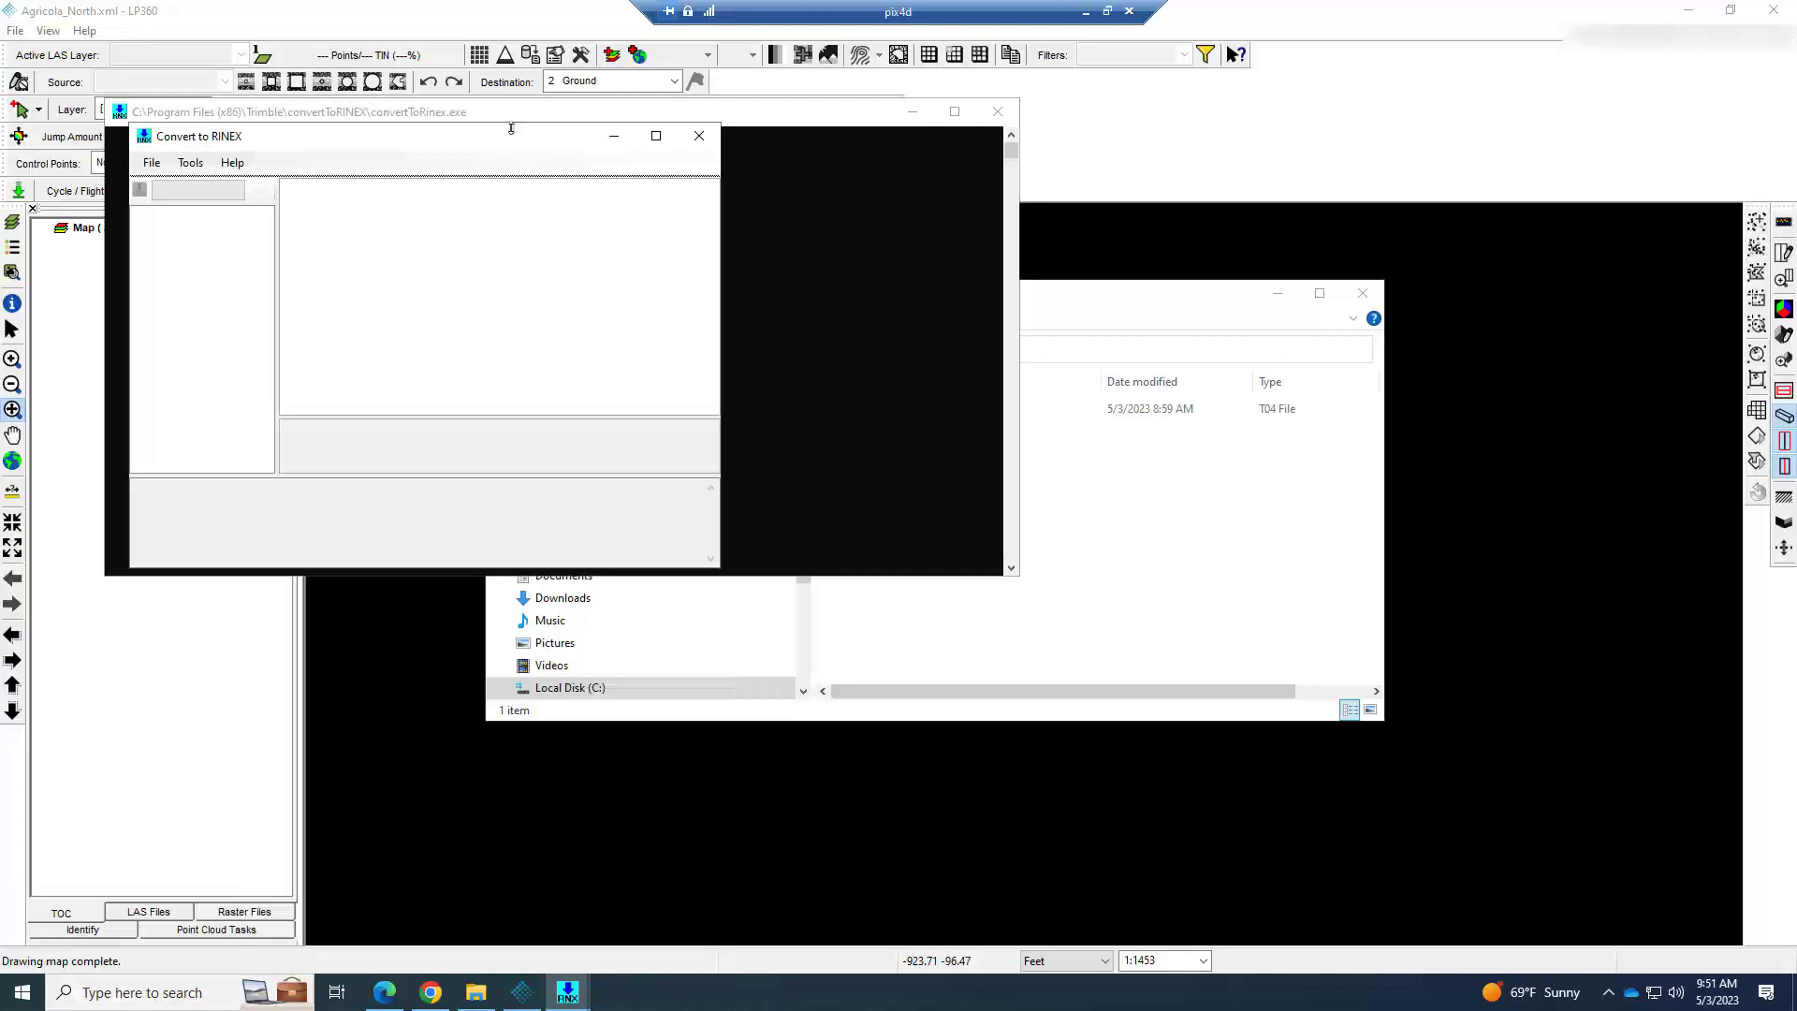
drag(498, 139, 808, 237)
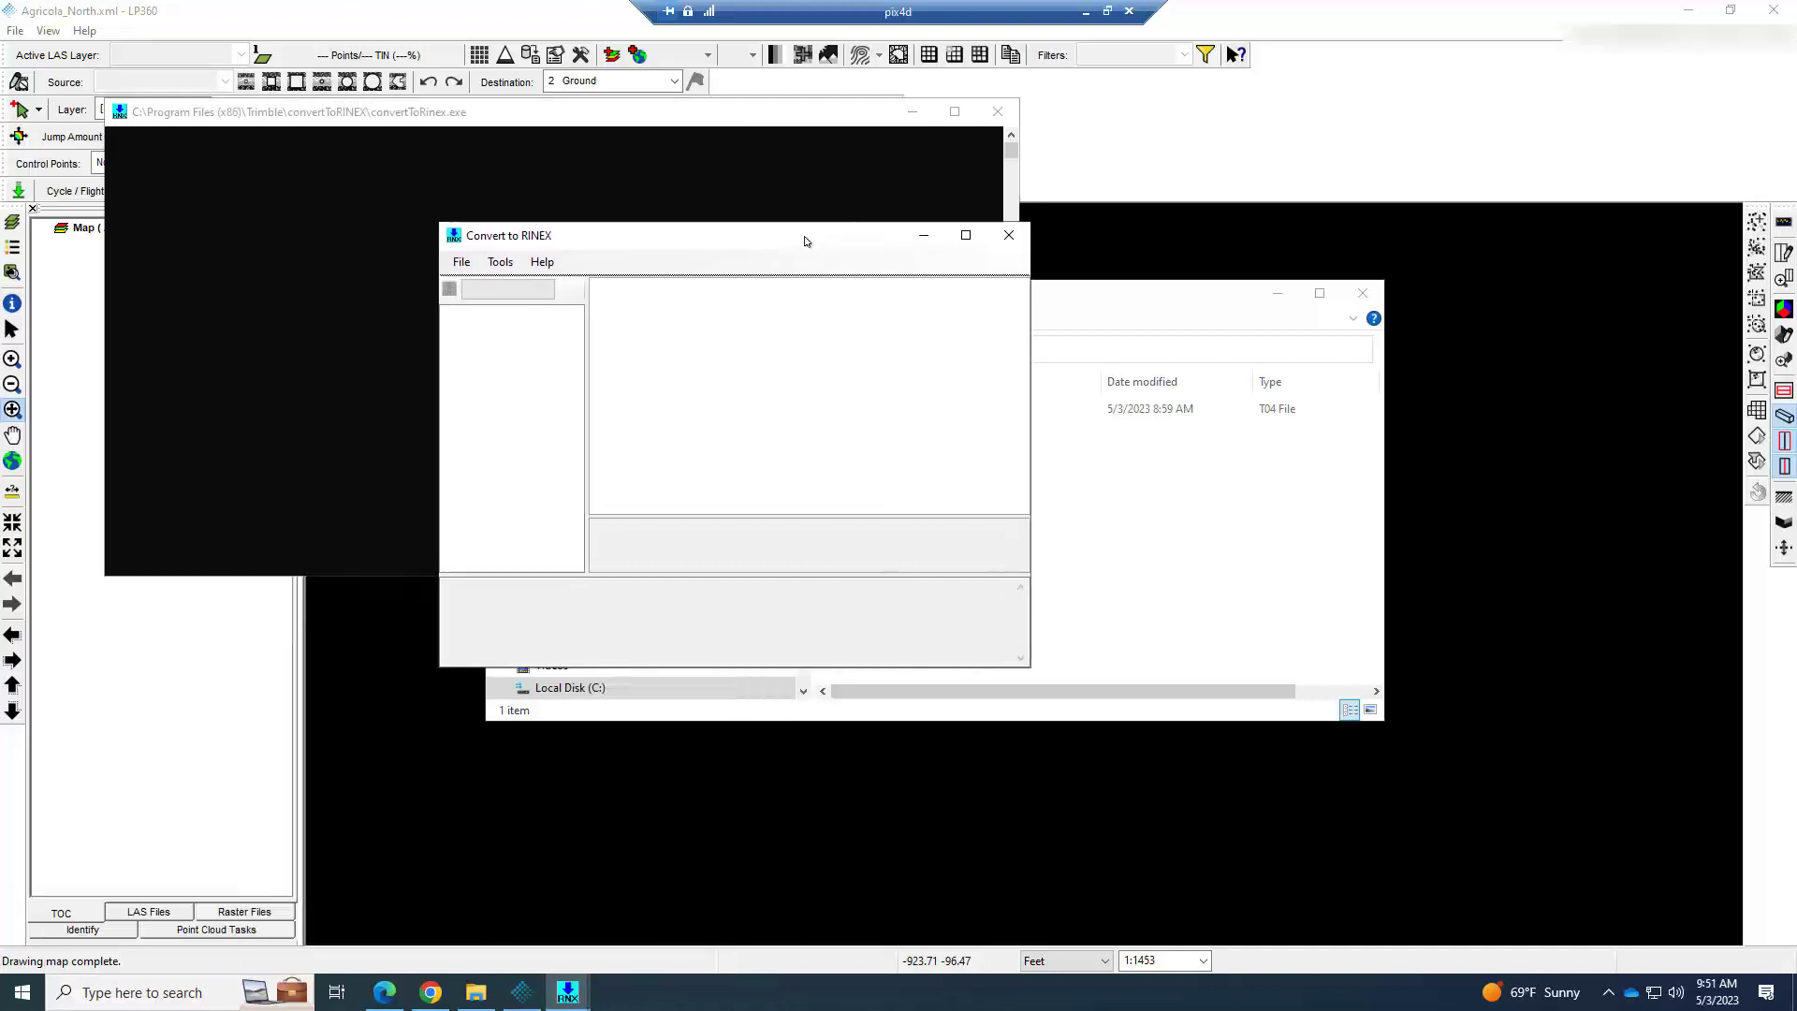
Load the receiver file 06431210.T04 from the project's BASE OBS FILES\20230501 folder into the RINEX converter.
click(463, 263)
click(482, 281)
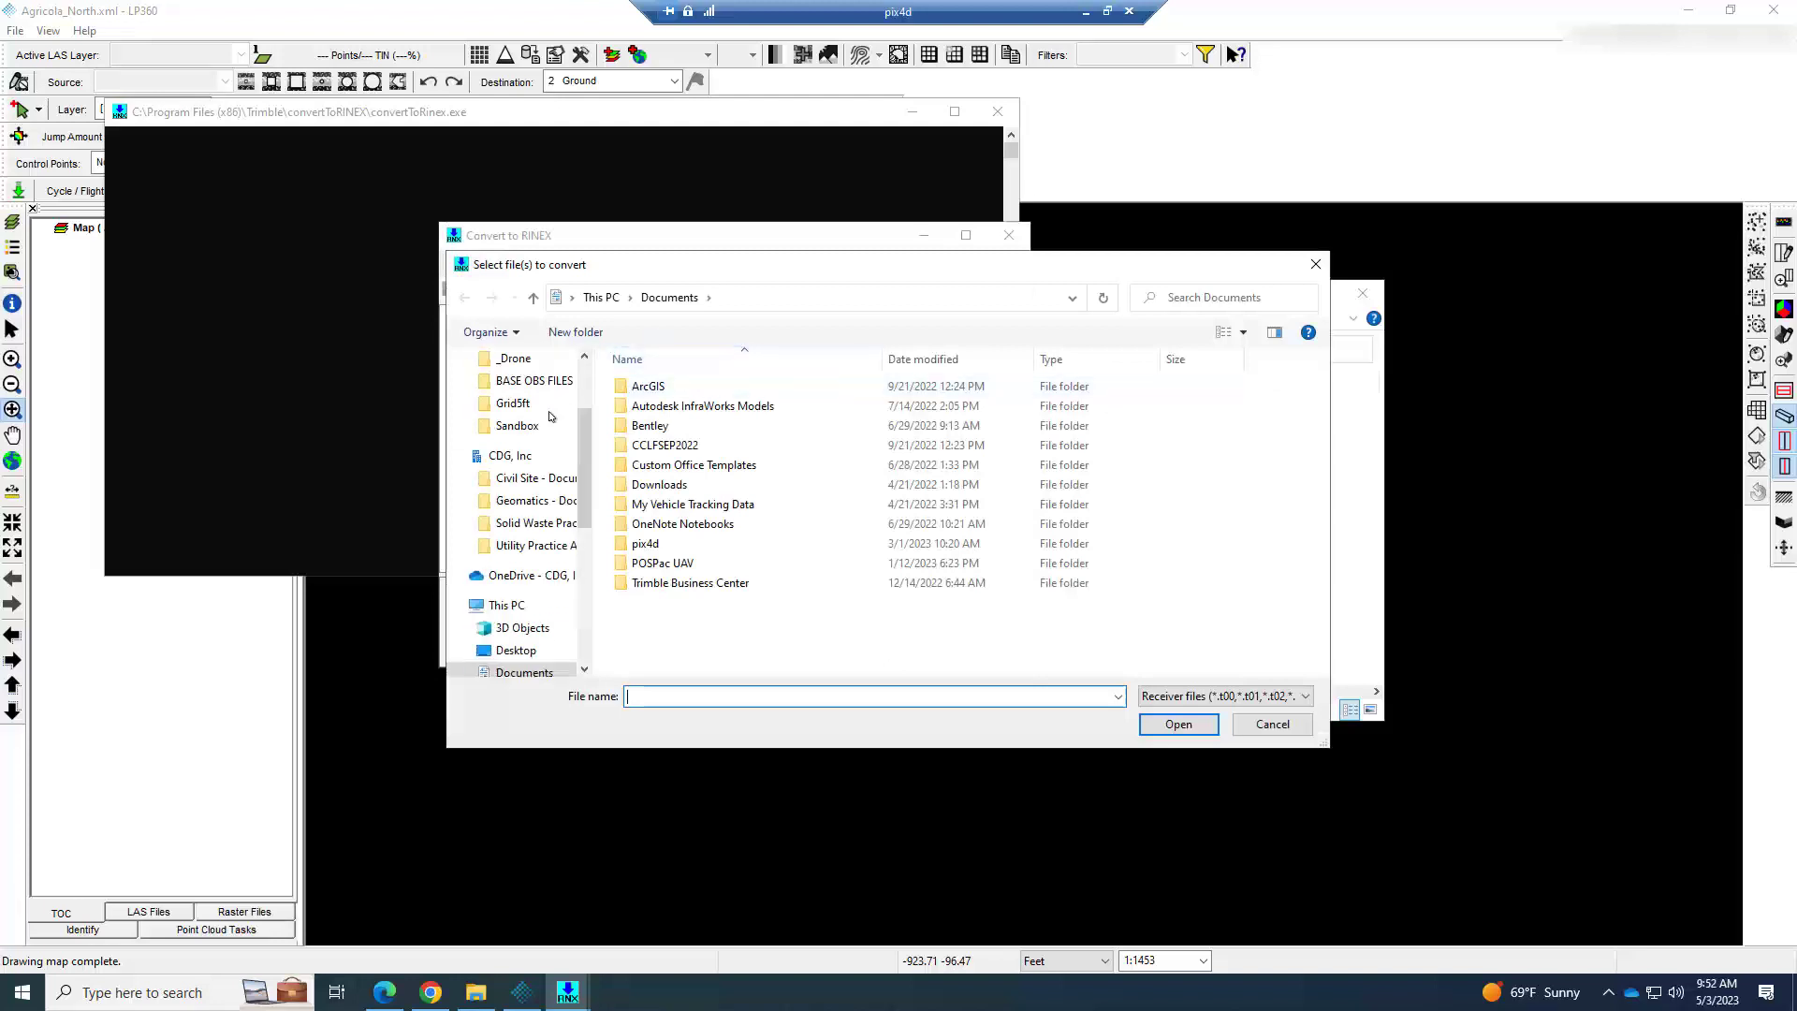
scroll(524, 530, down, 2)
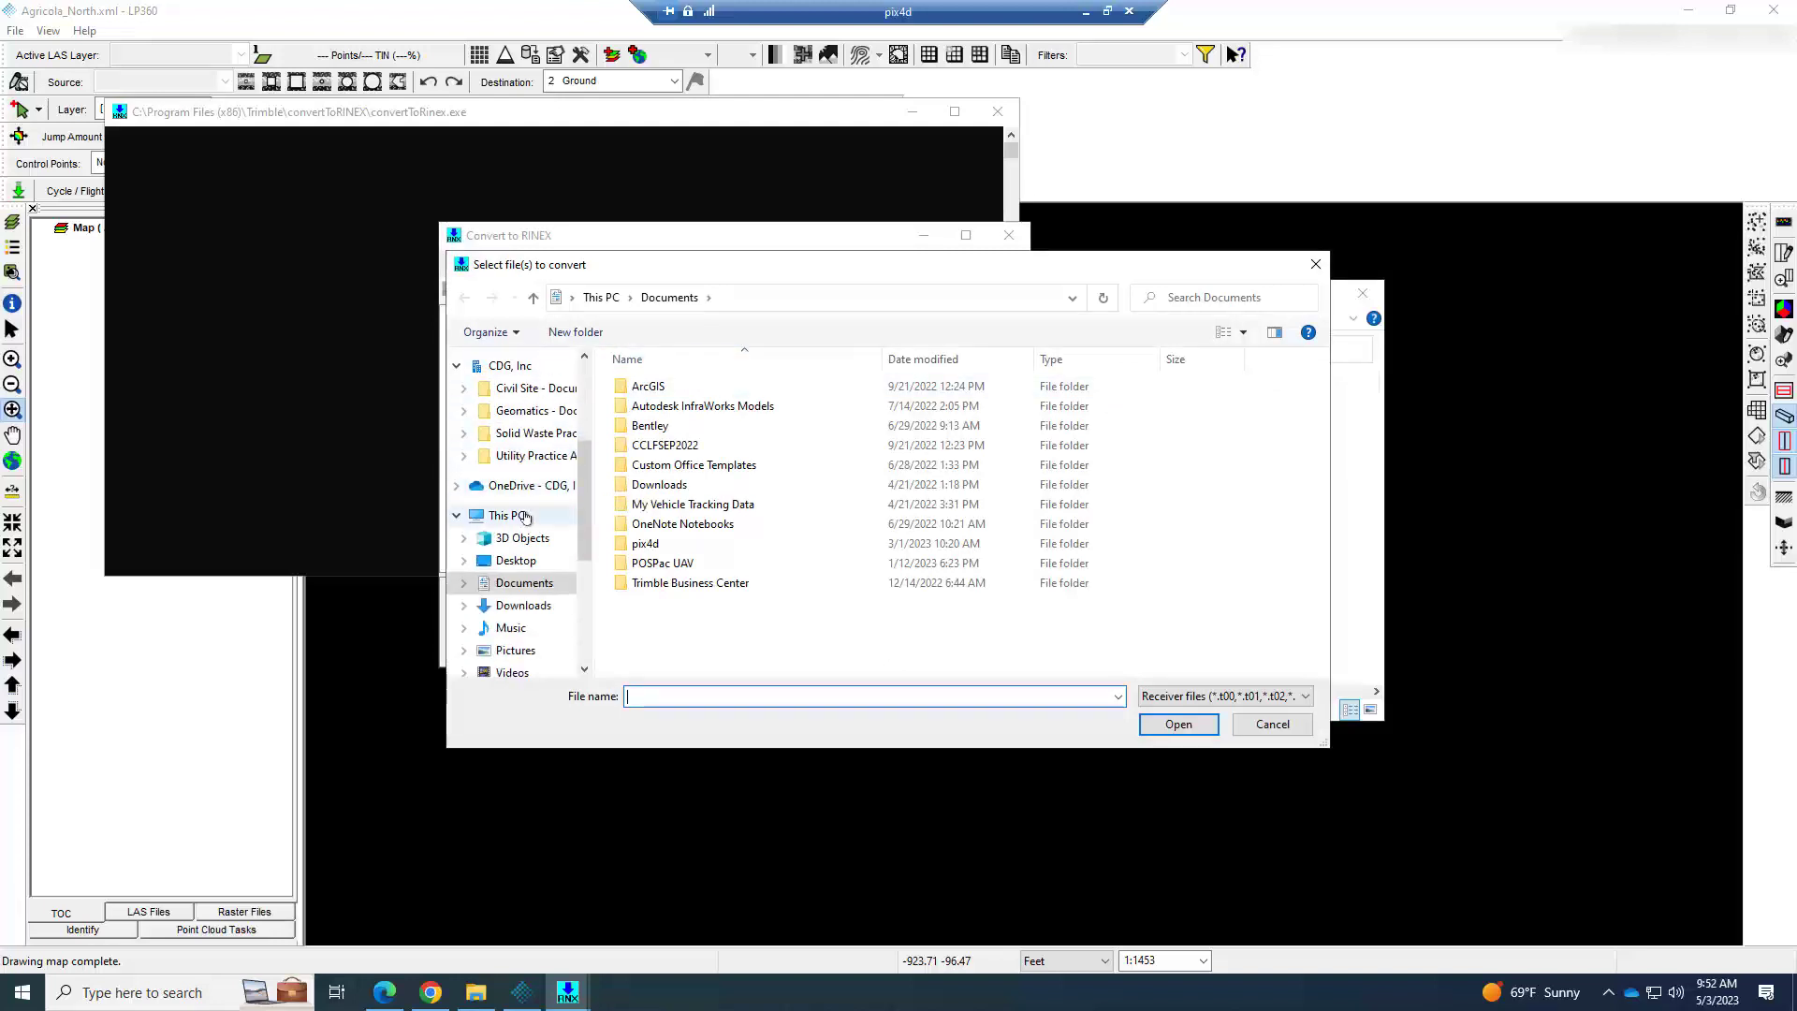
scroll(520, 567, down, 2)
click(524, 600)
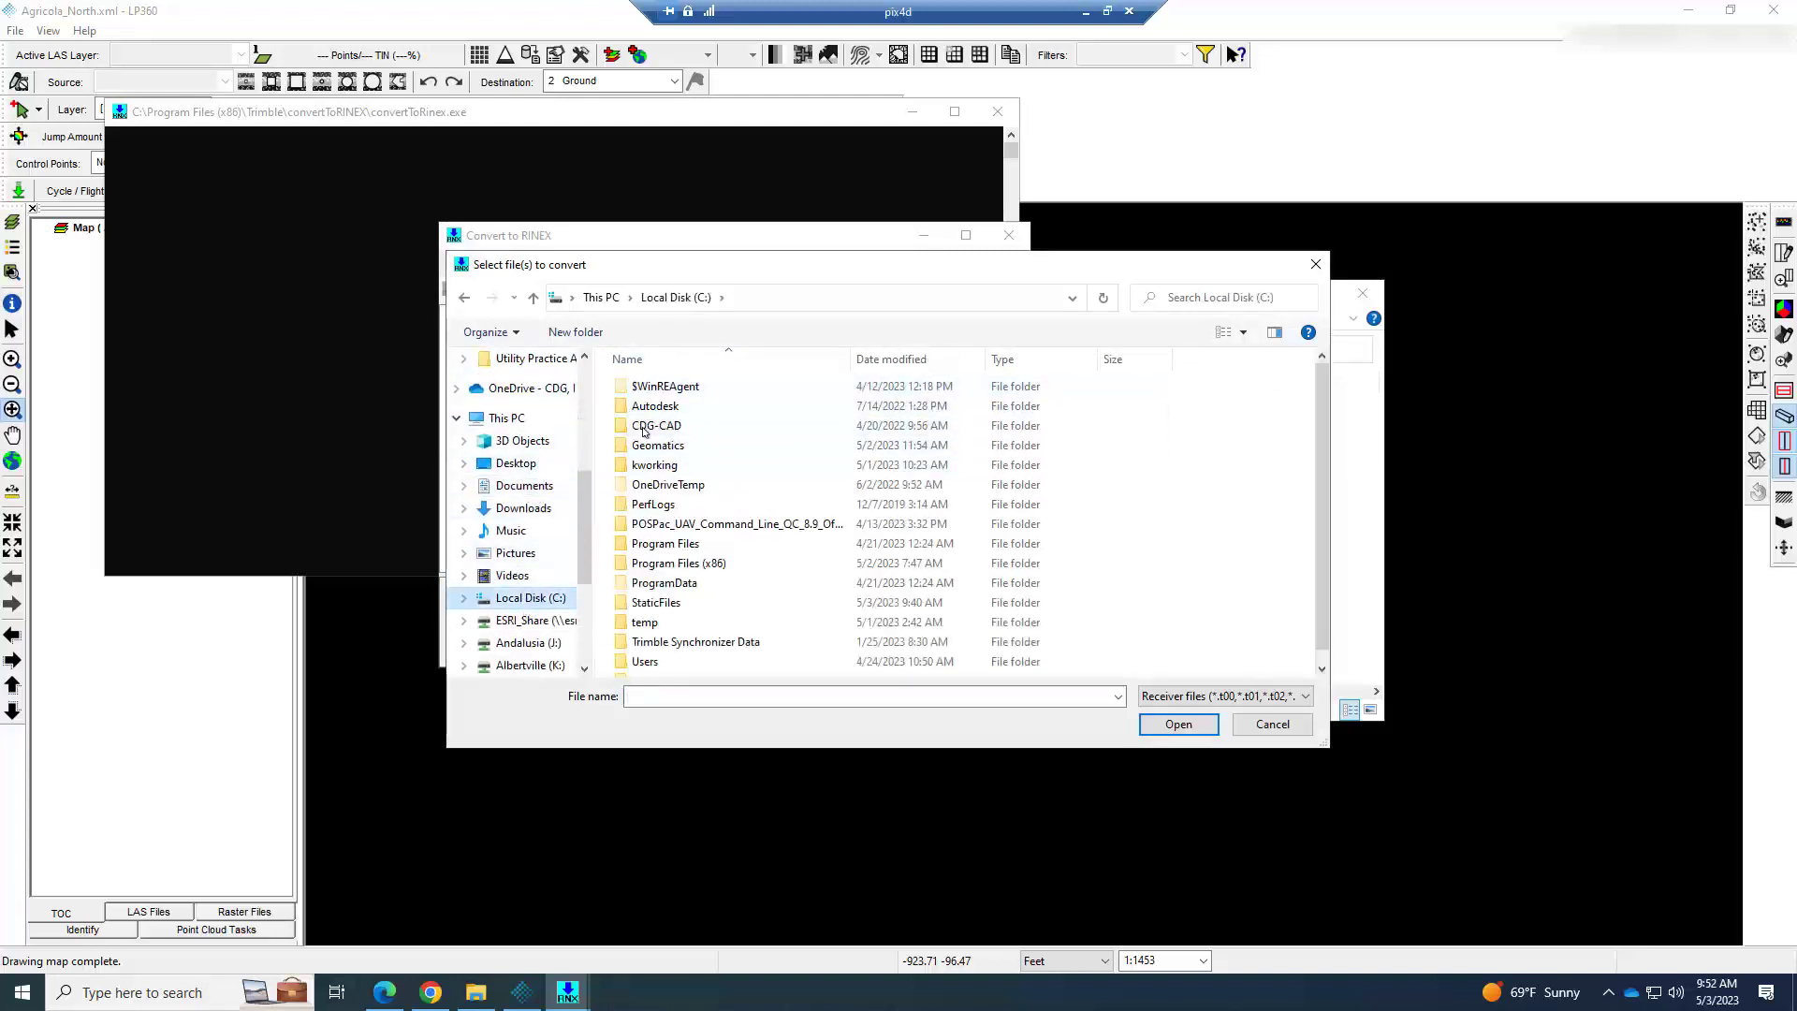
click(644, 453)
double_click(645, 449)
double_click(660, 386)
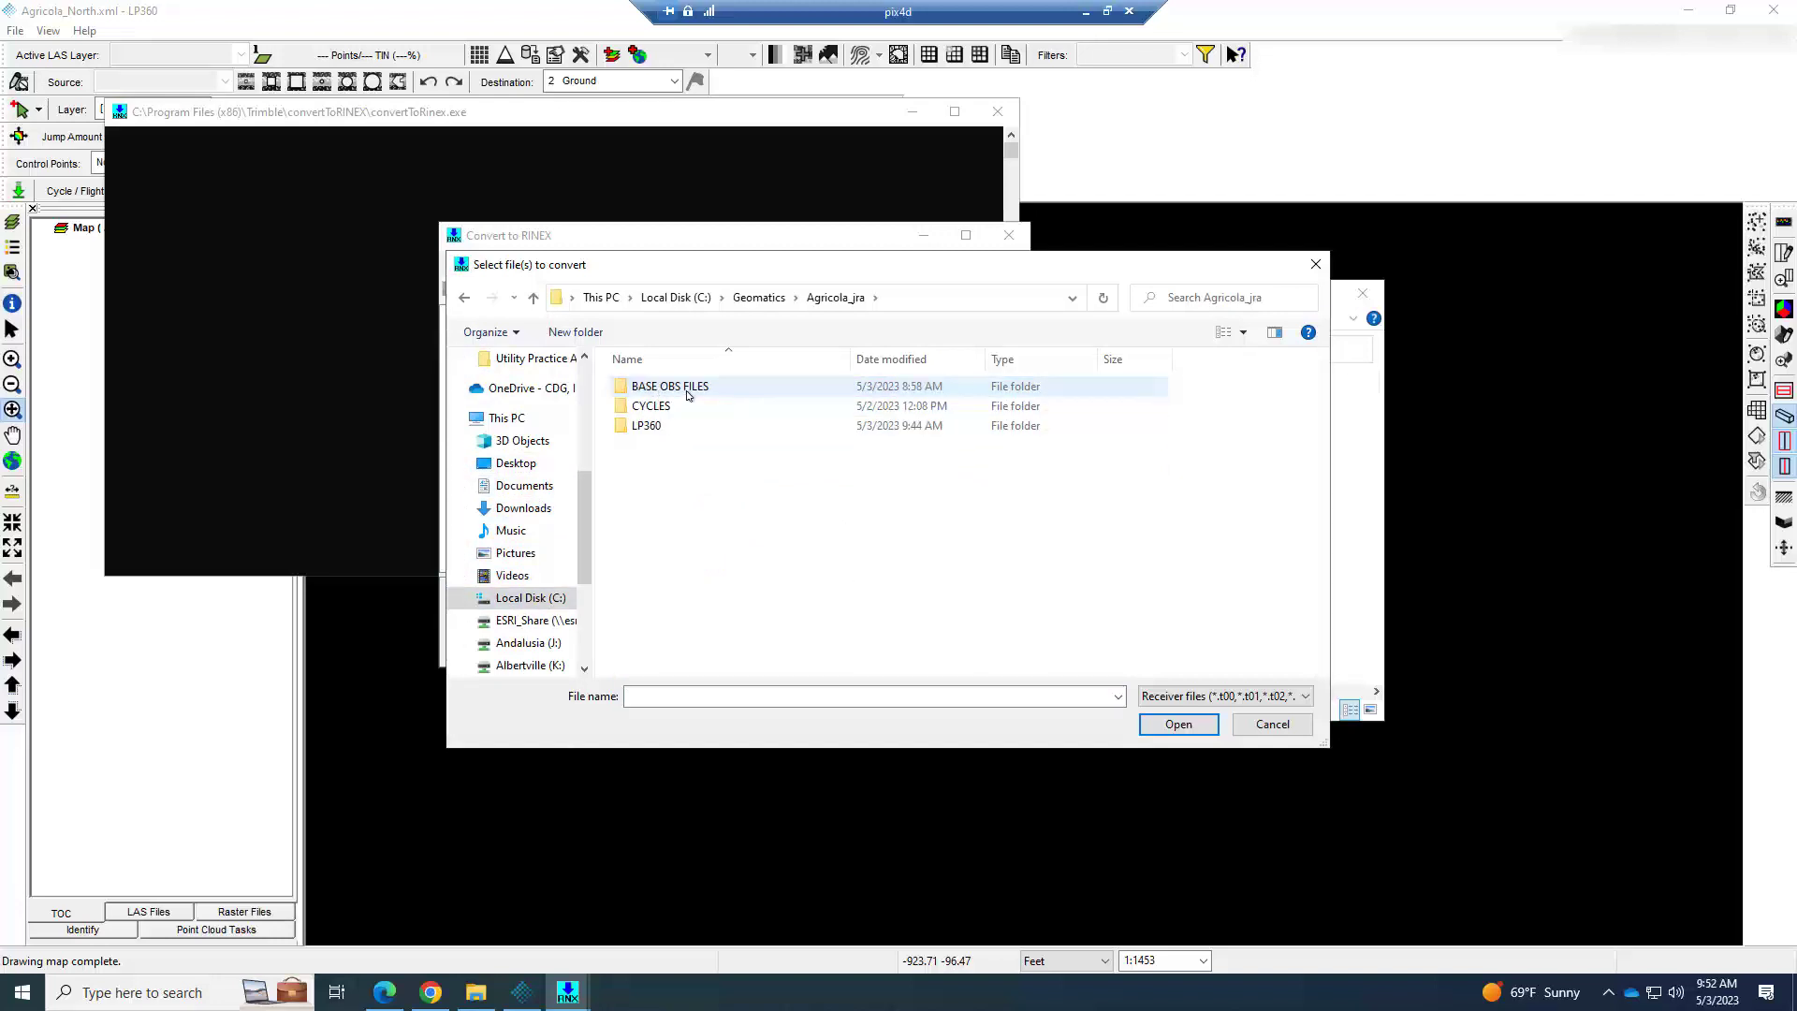
double_click(688, 391)
click(669, 388)
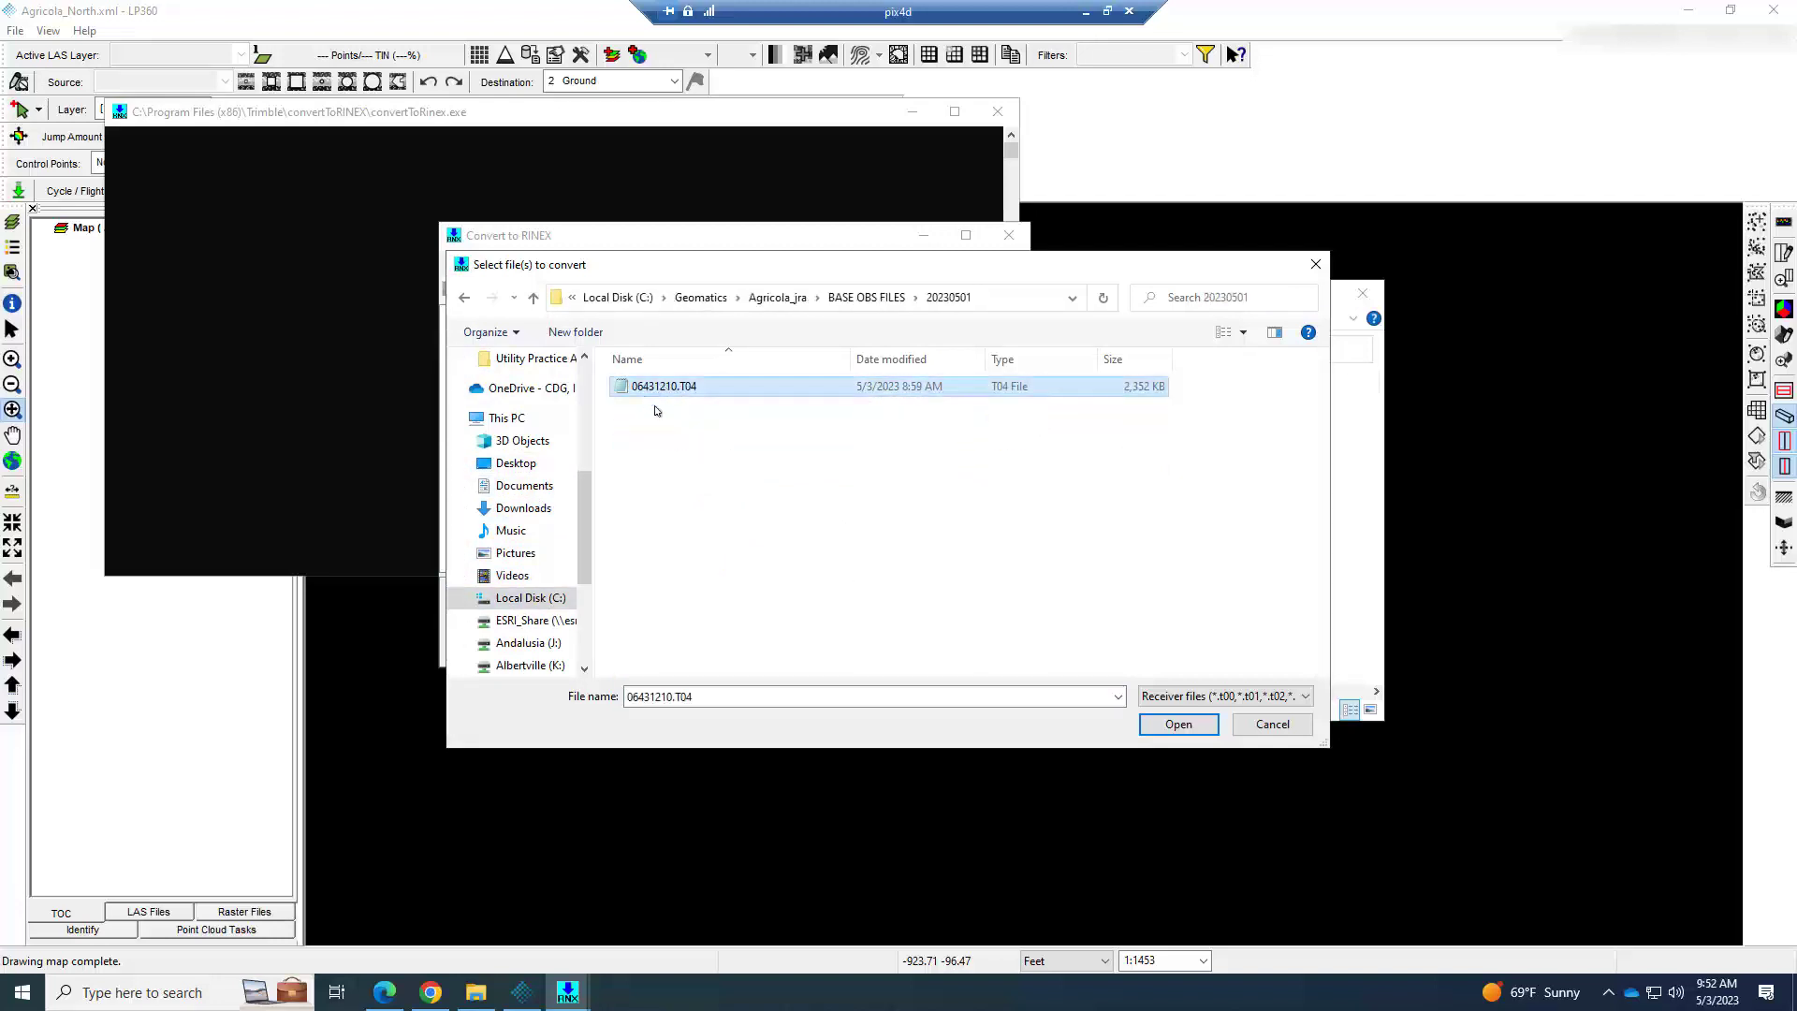
click(1178, 725)
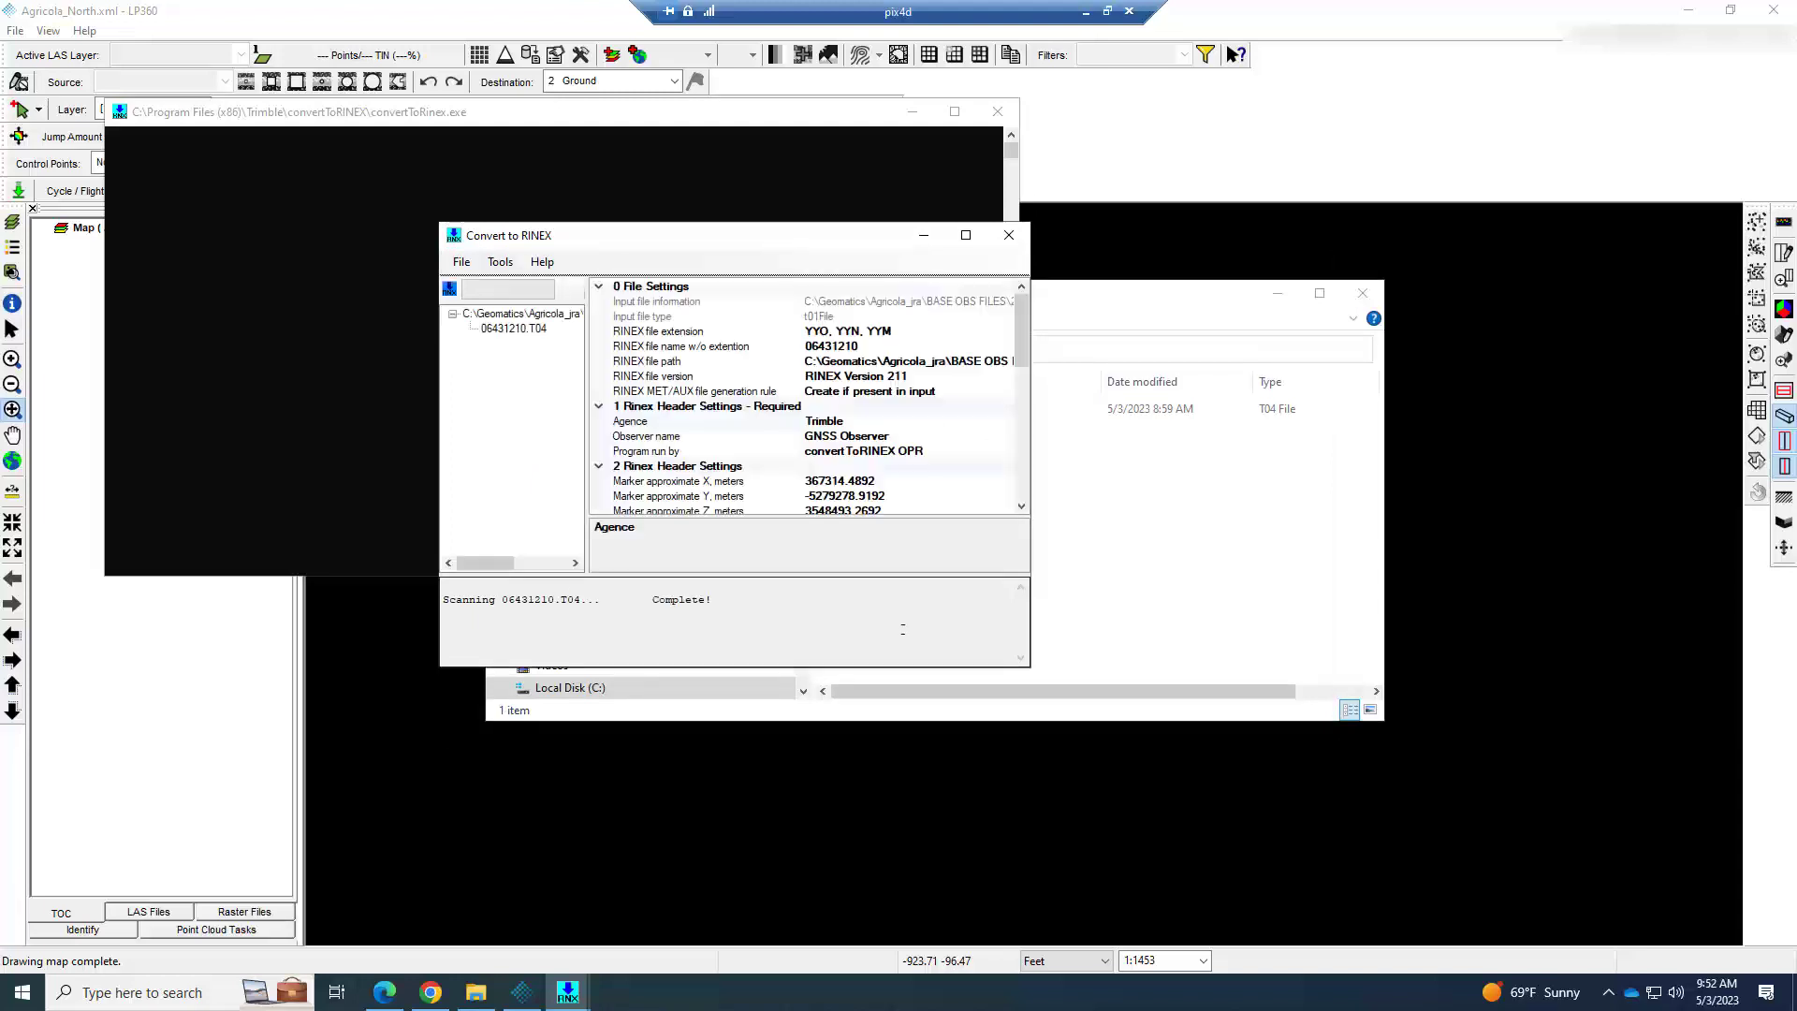
Convert the loaded 06431210.T04 file to RINEX and check the output files in the 20230501 folder.
click(493, 269)
mouse_move(462, 265)
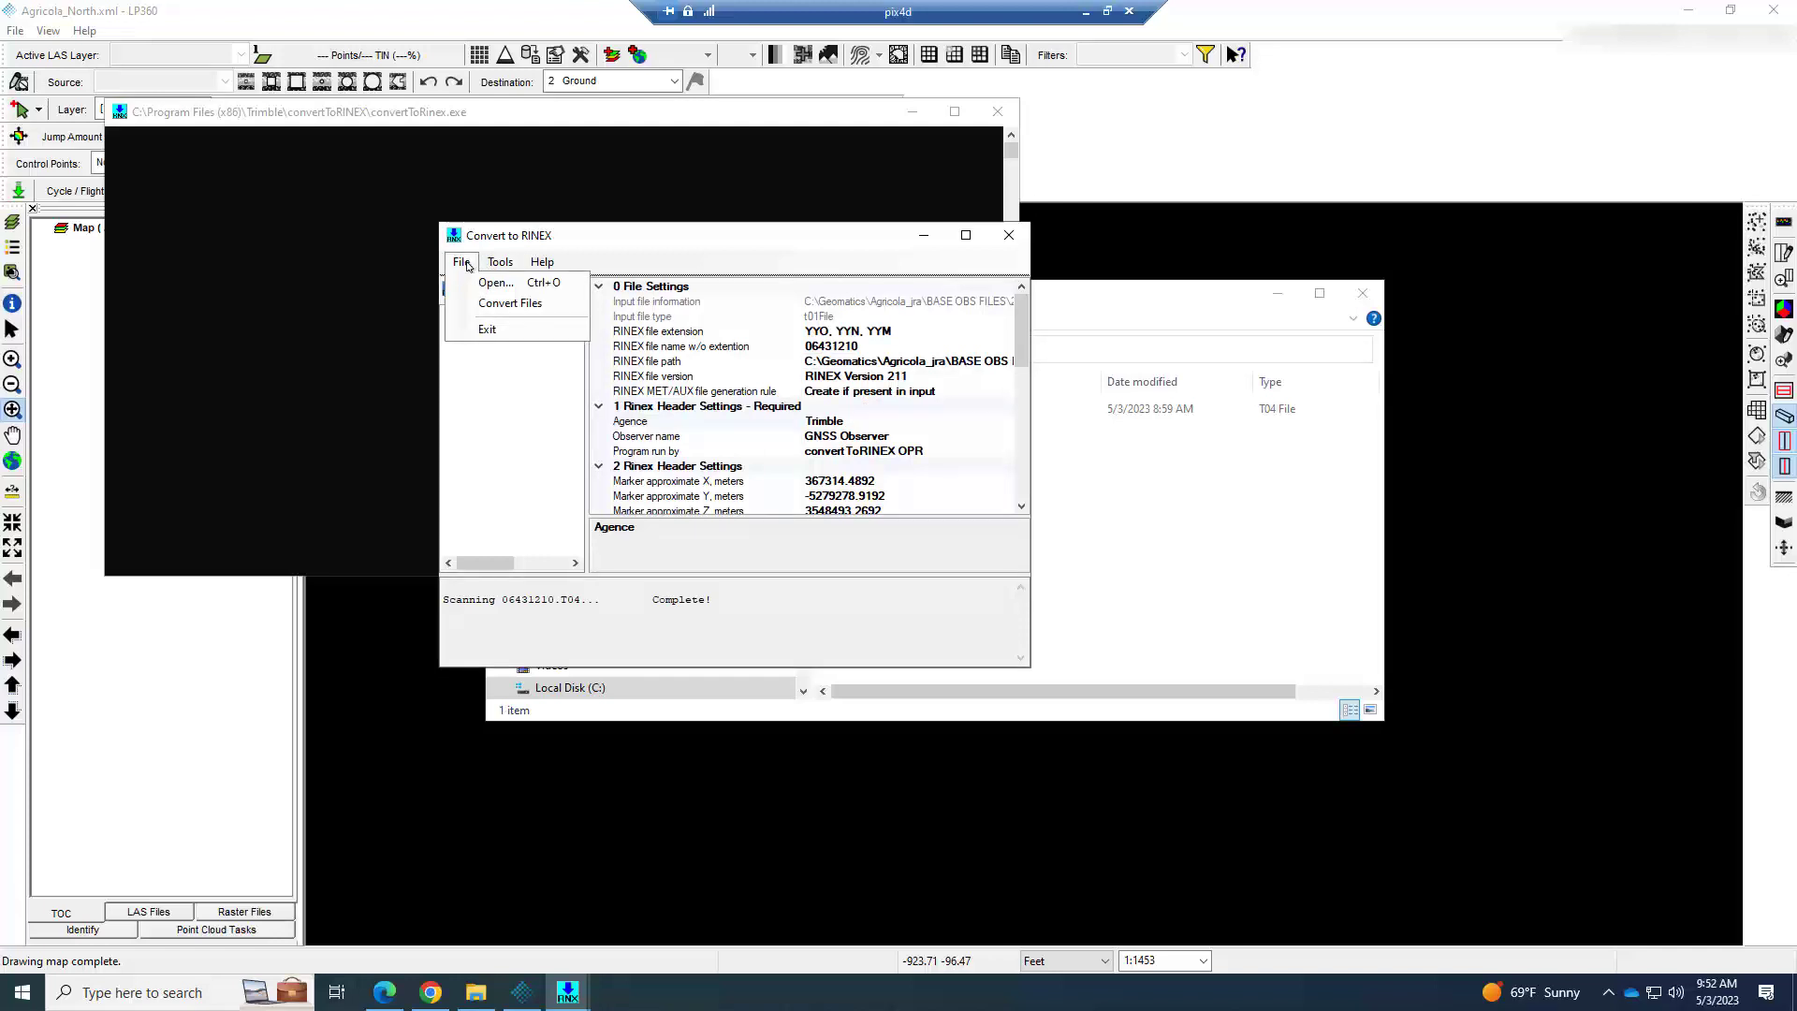
click(508, 303)
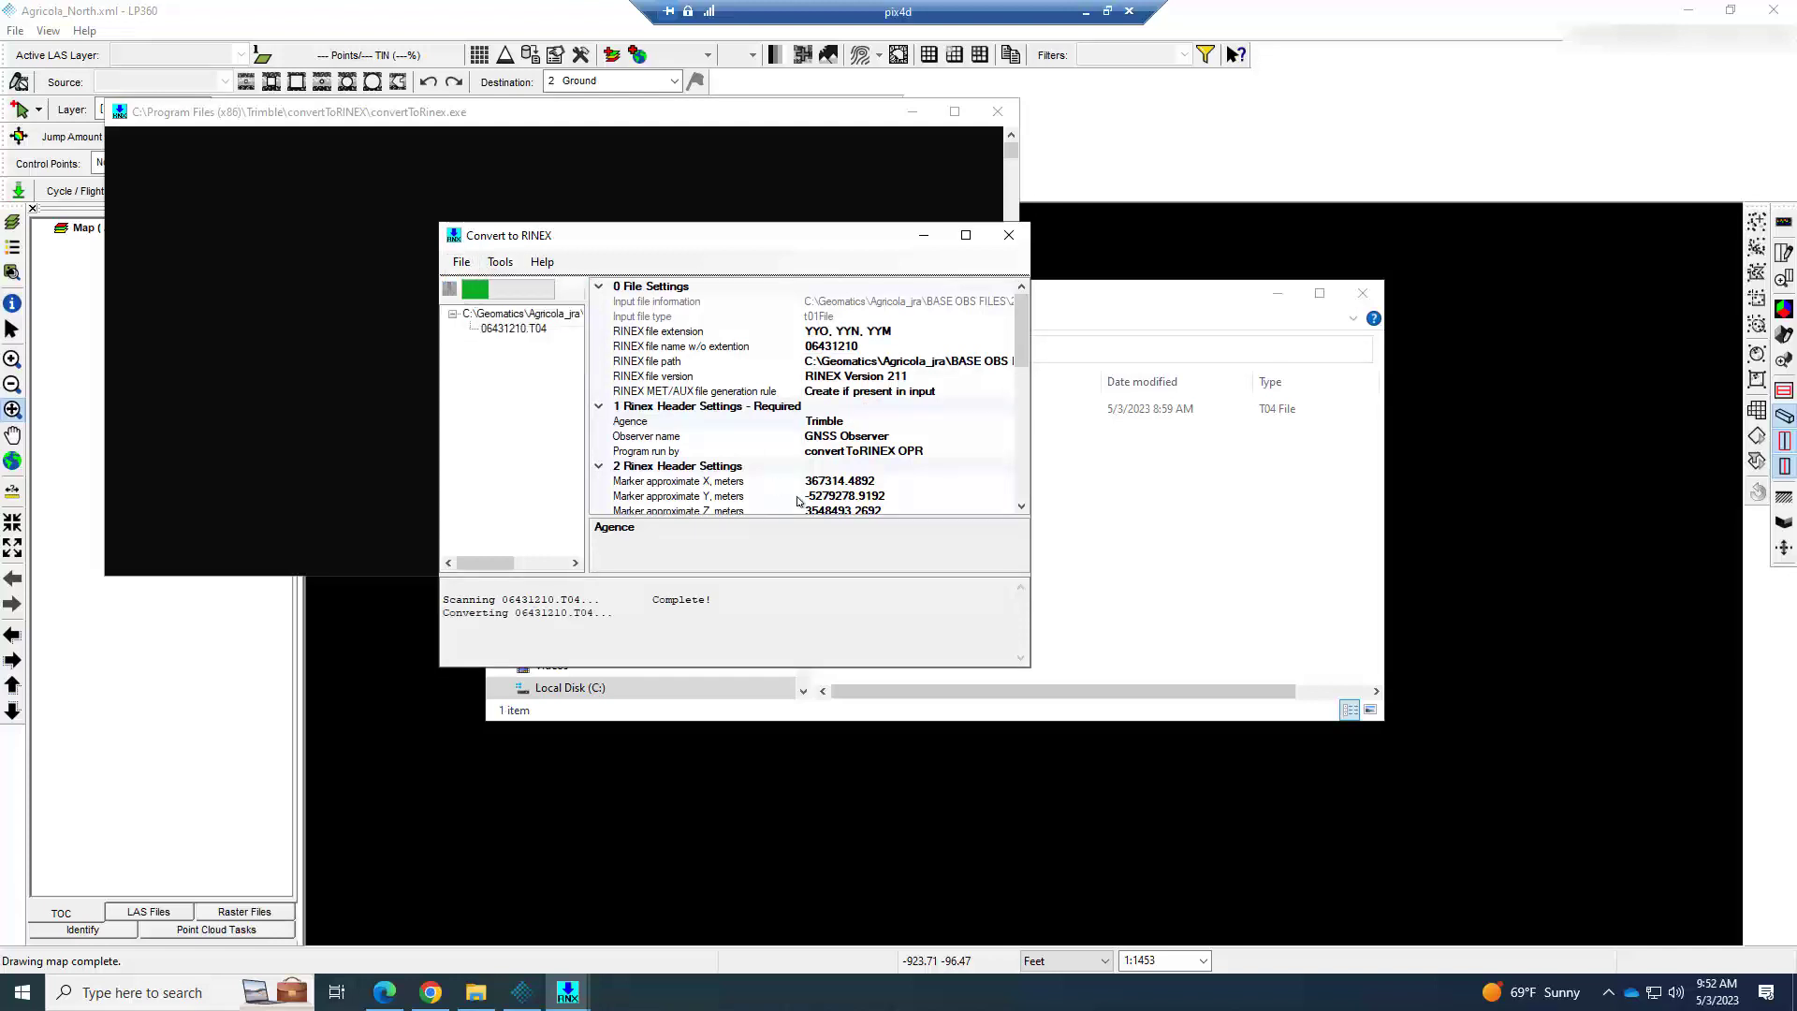
click(1148, 301)
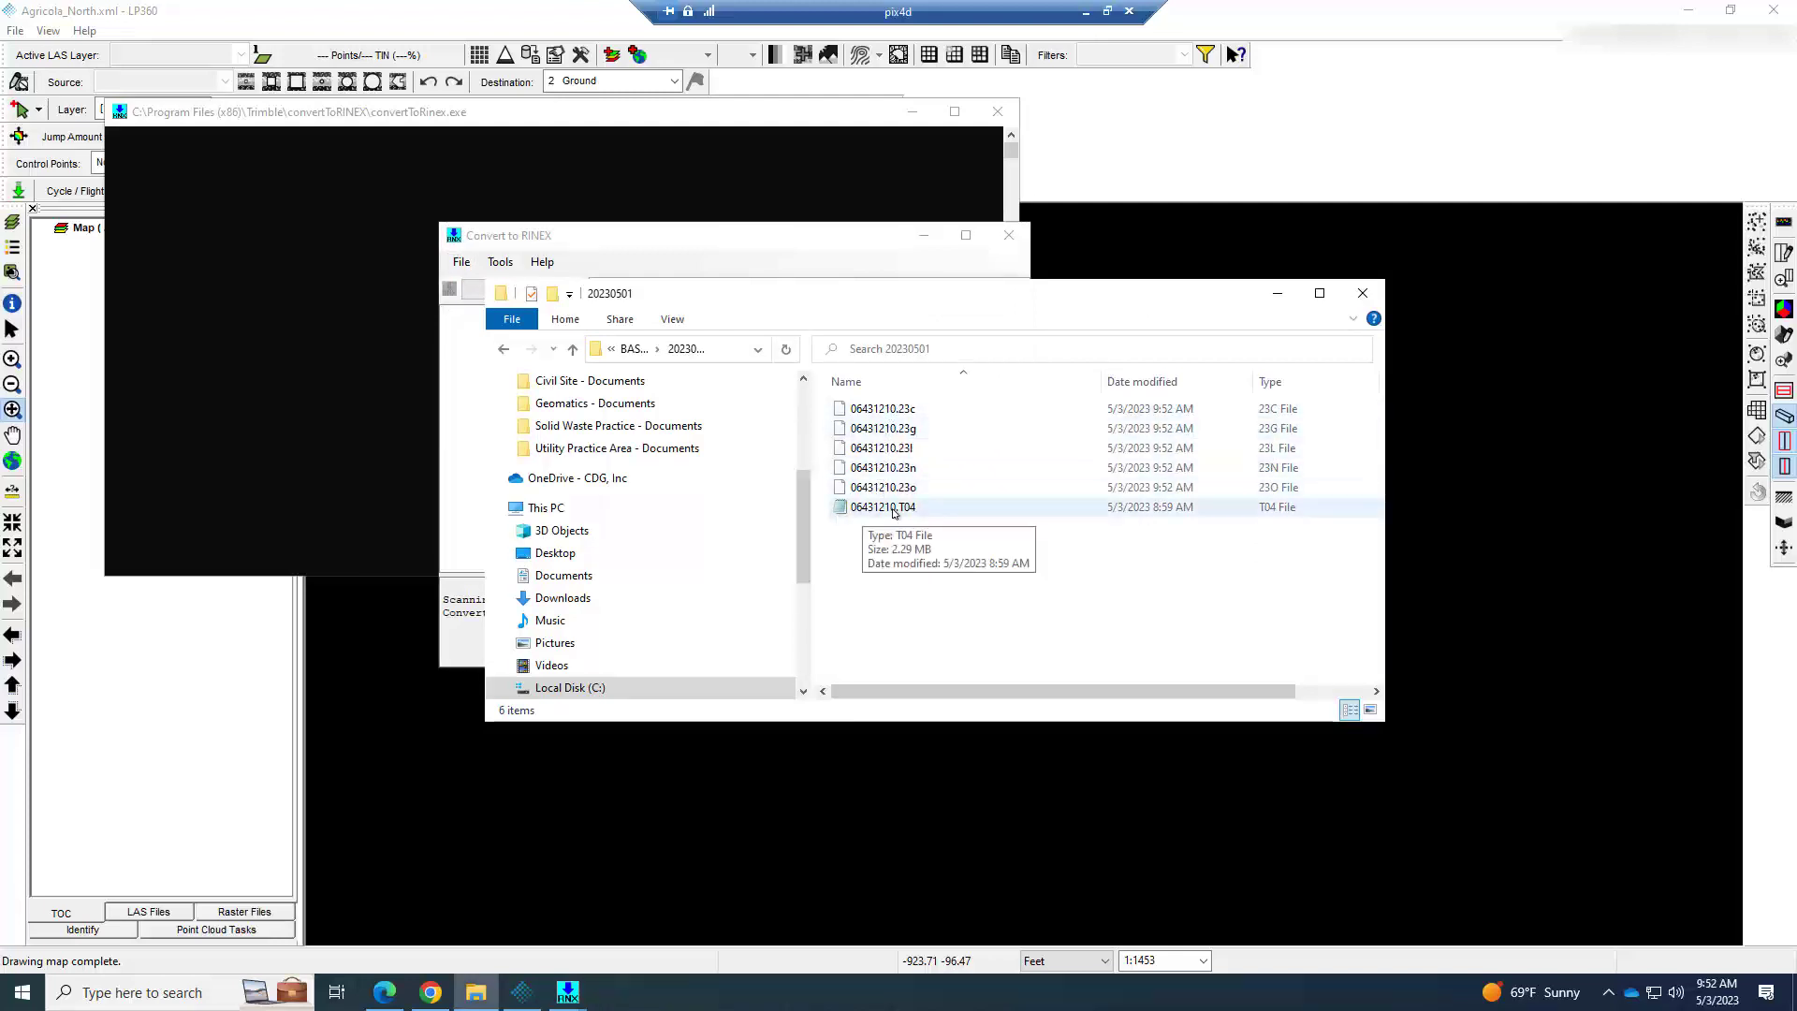
Close the RINEX converter and switch back to LP360.
click(838, 247)
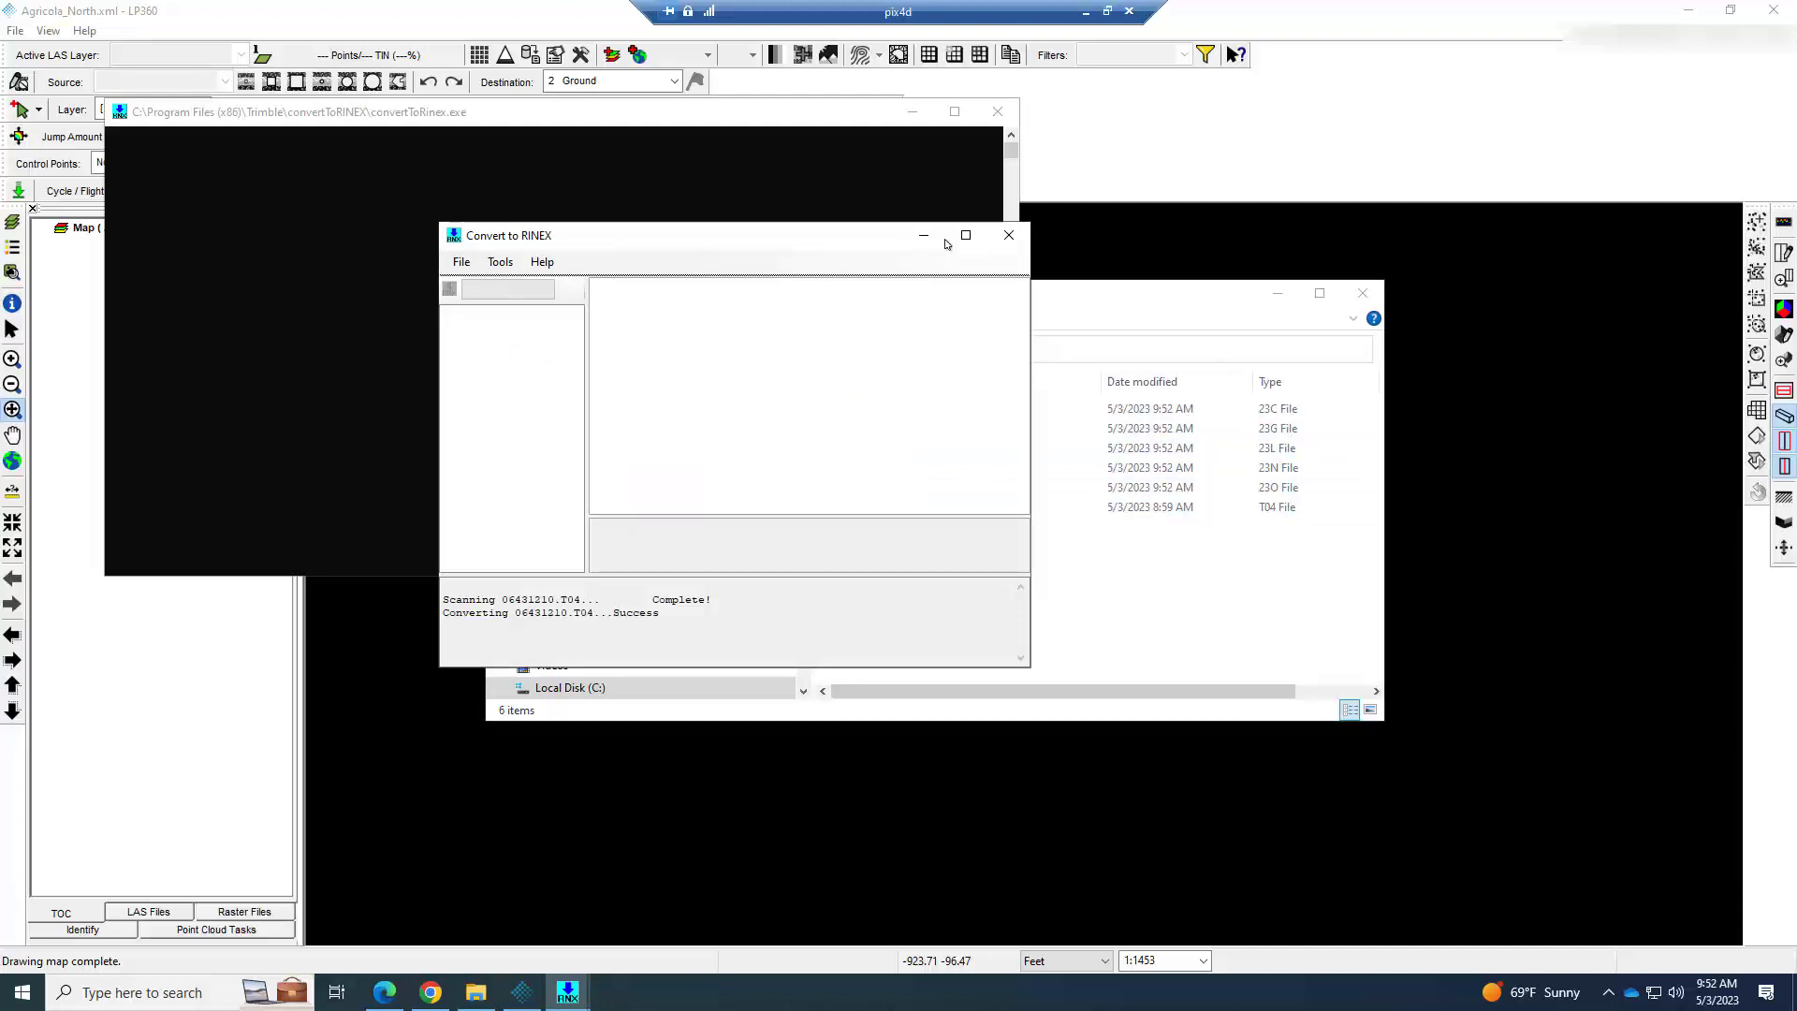
click(1009, 235)
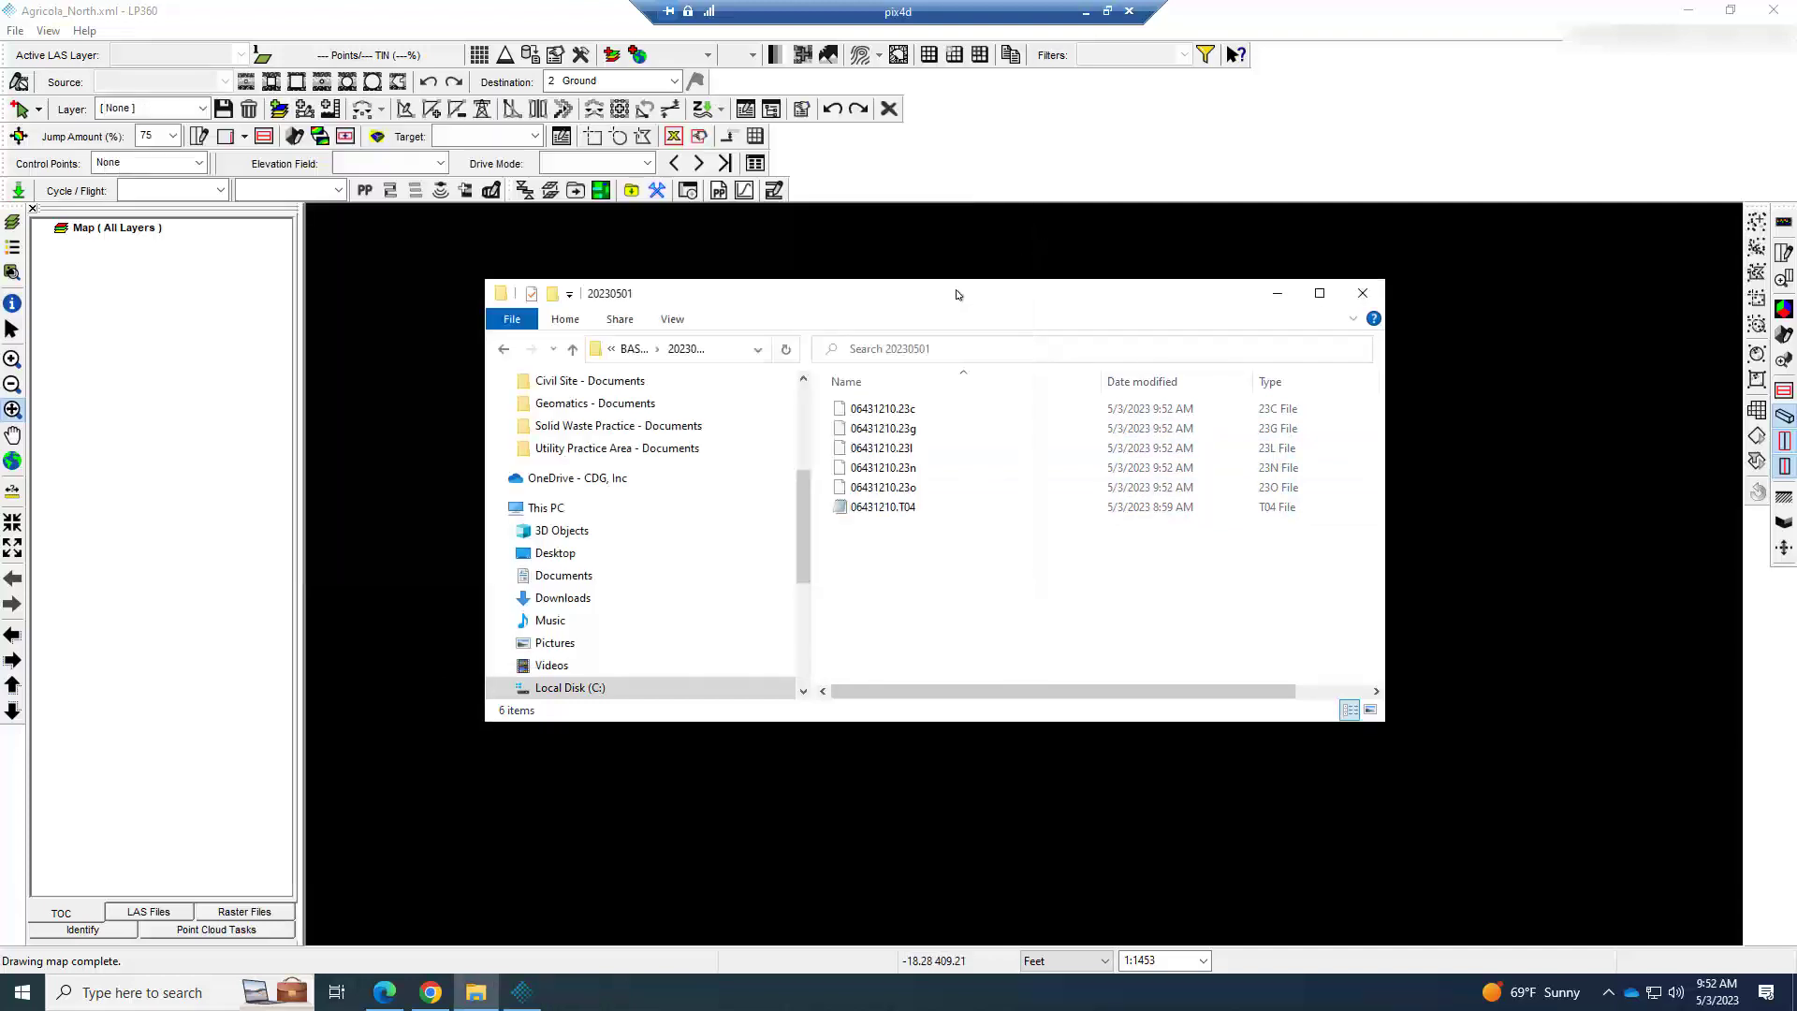
drag(942, 281, 938, 266)
click(1132, 187)
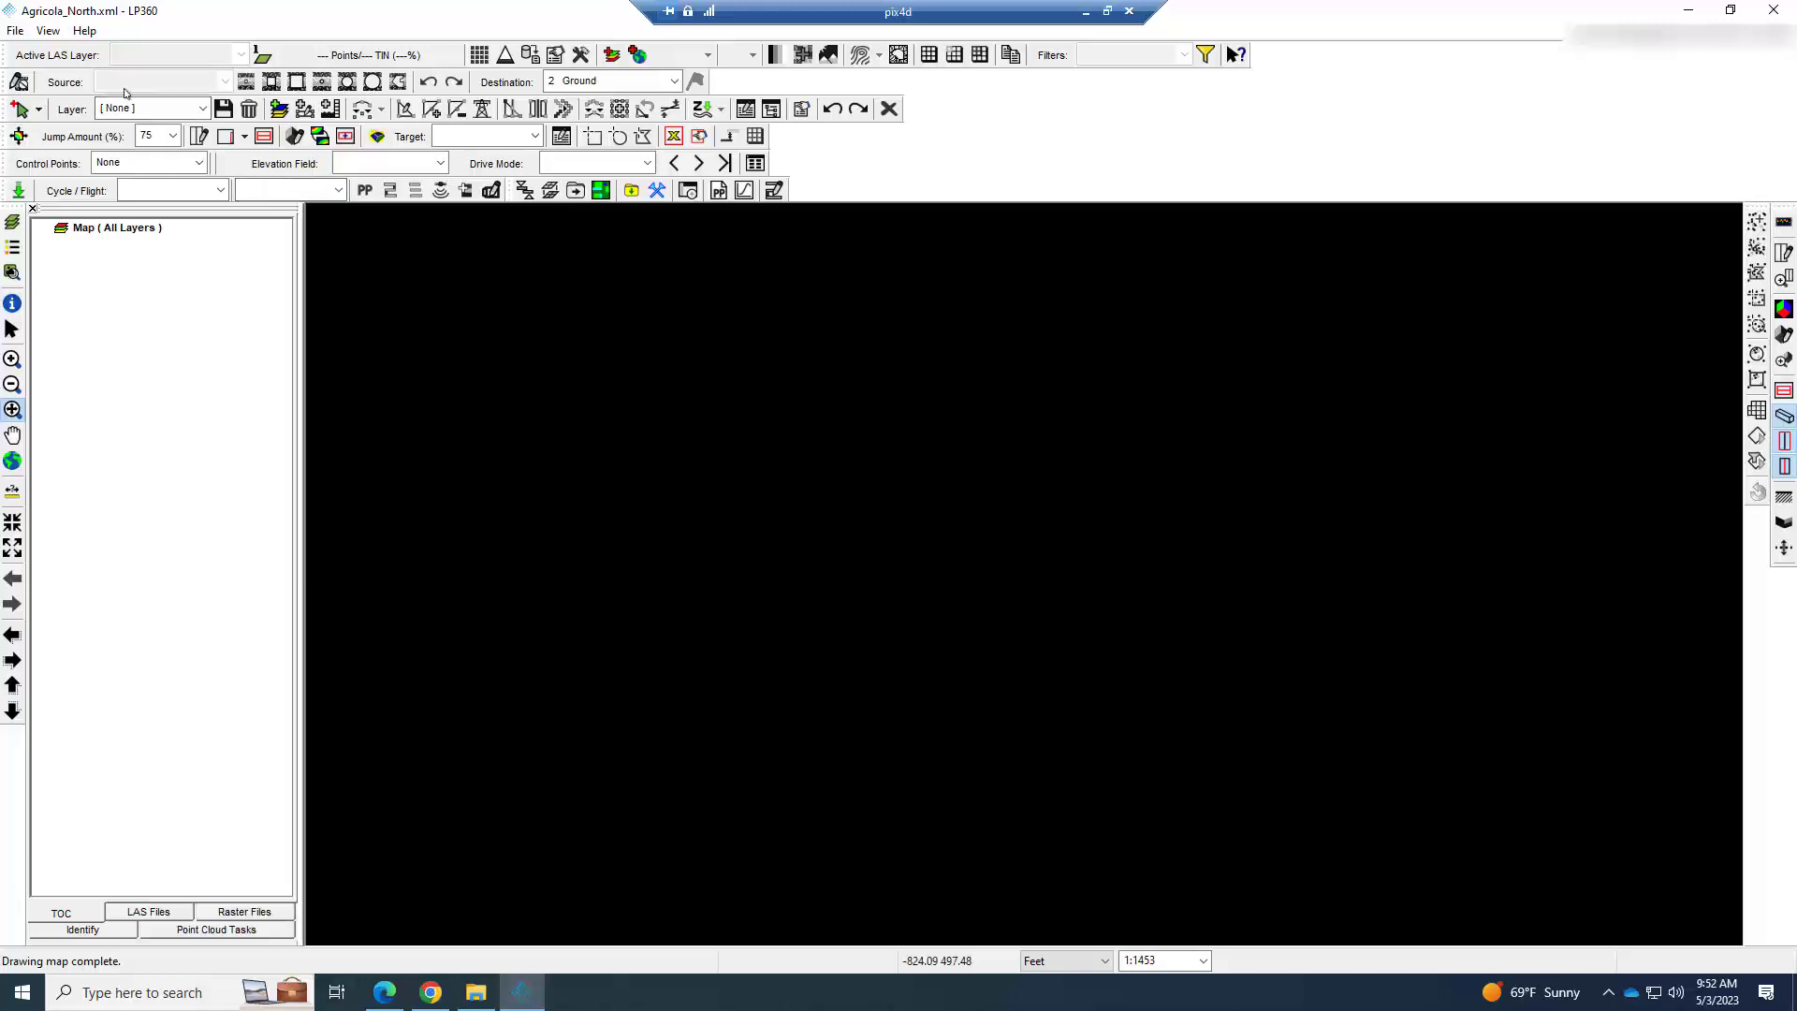
Hide the True View Workflow Toolbar and show it again.
click(48, 31)
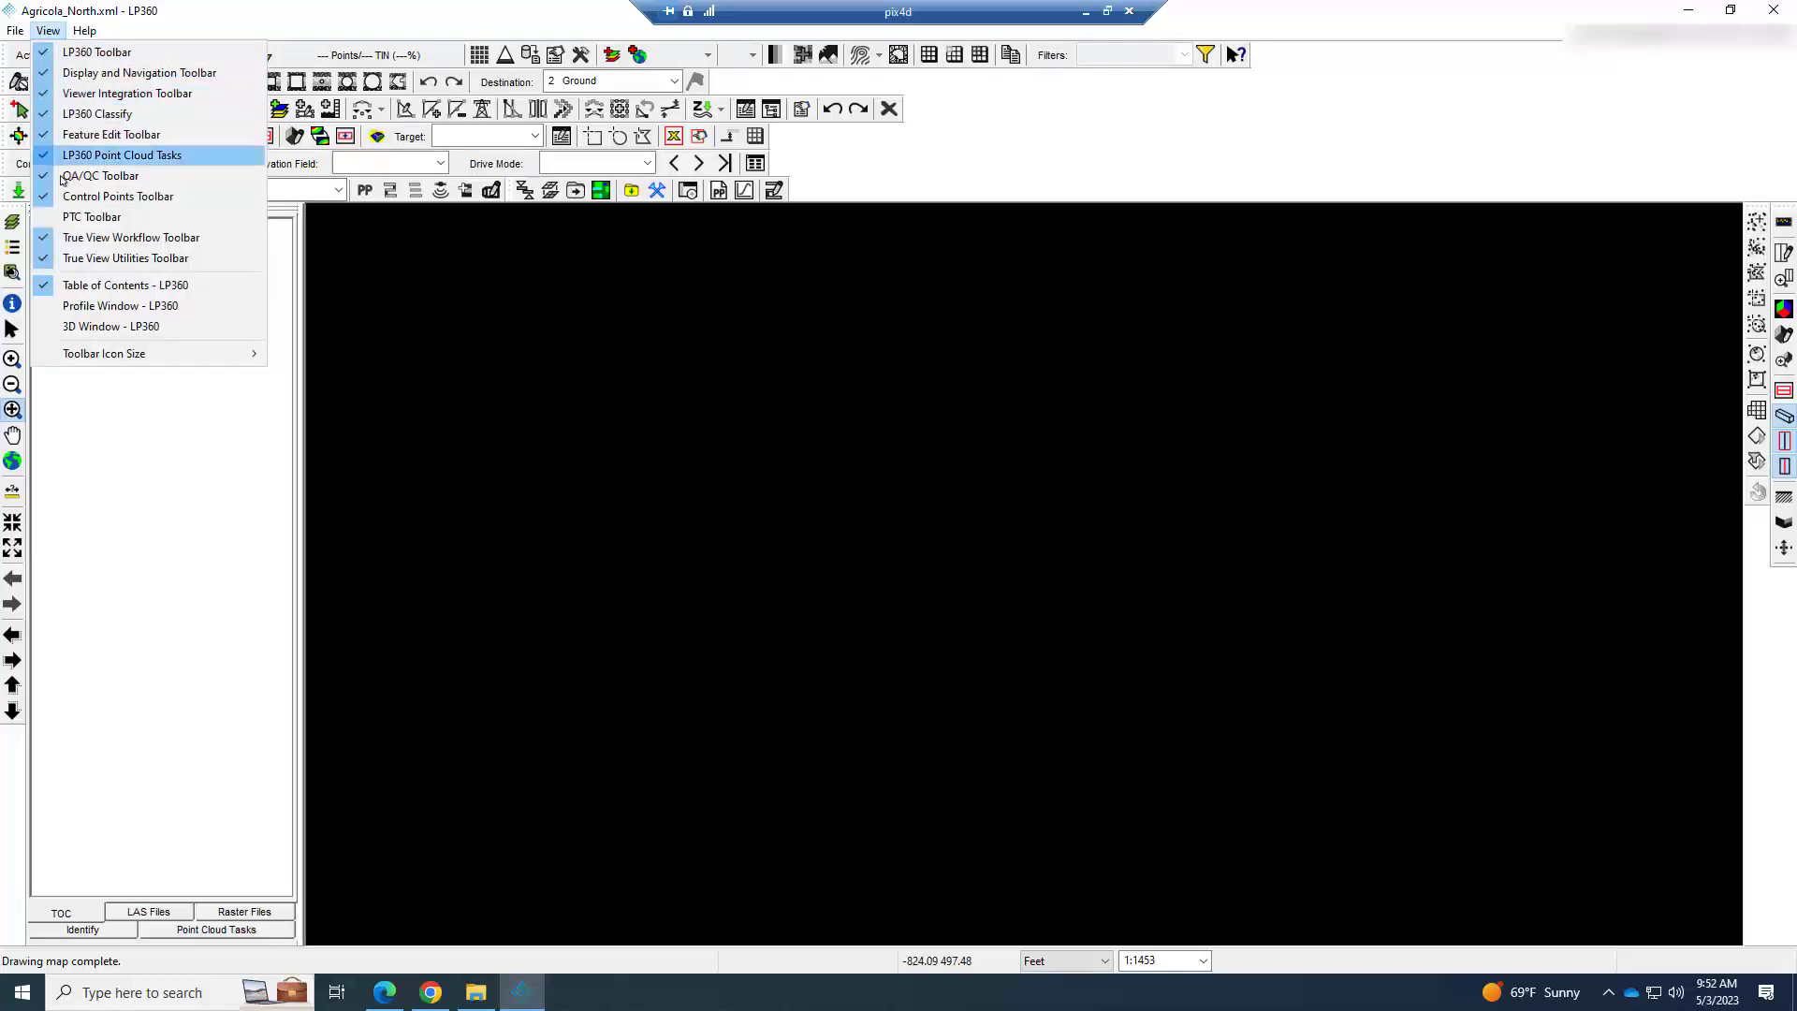
click(45, 243)
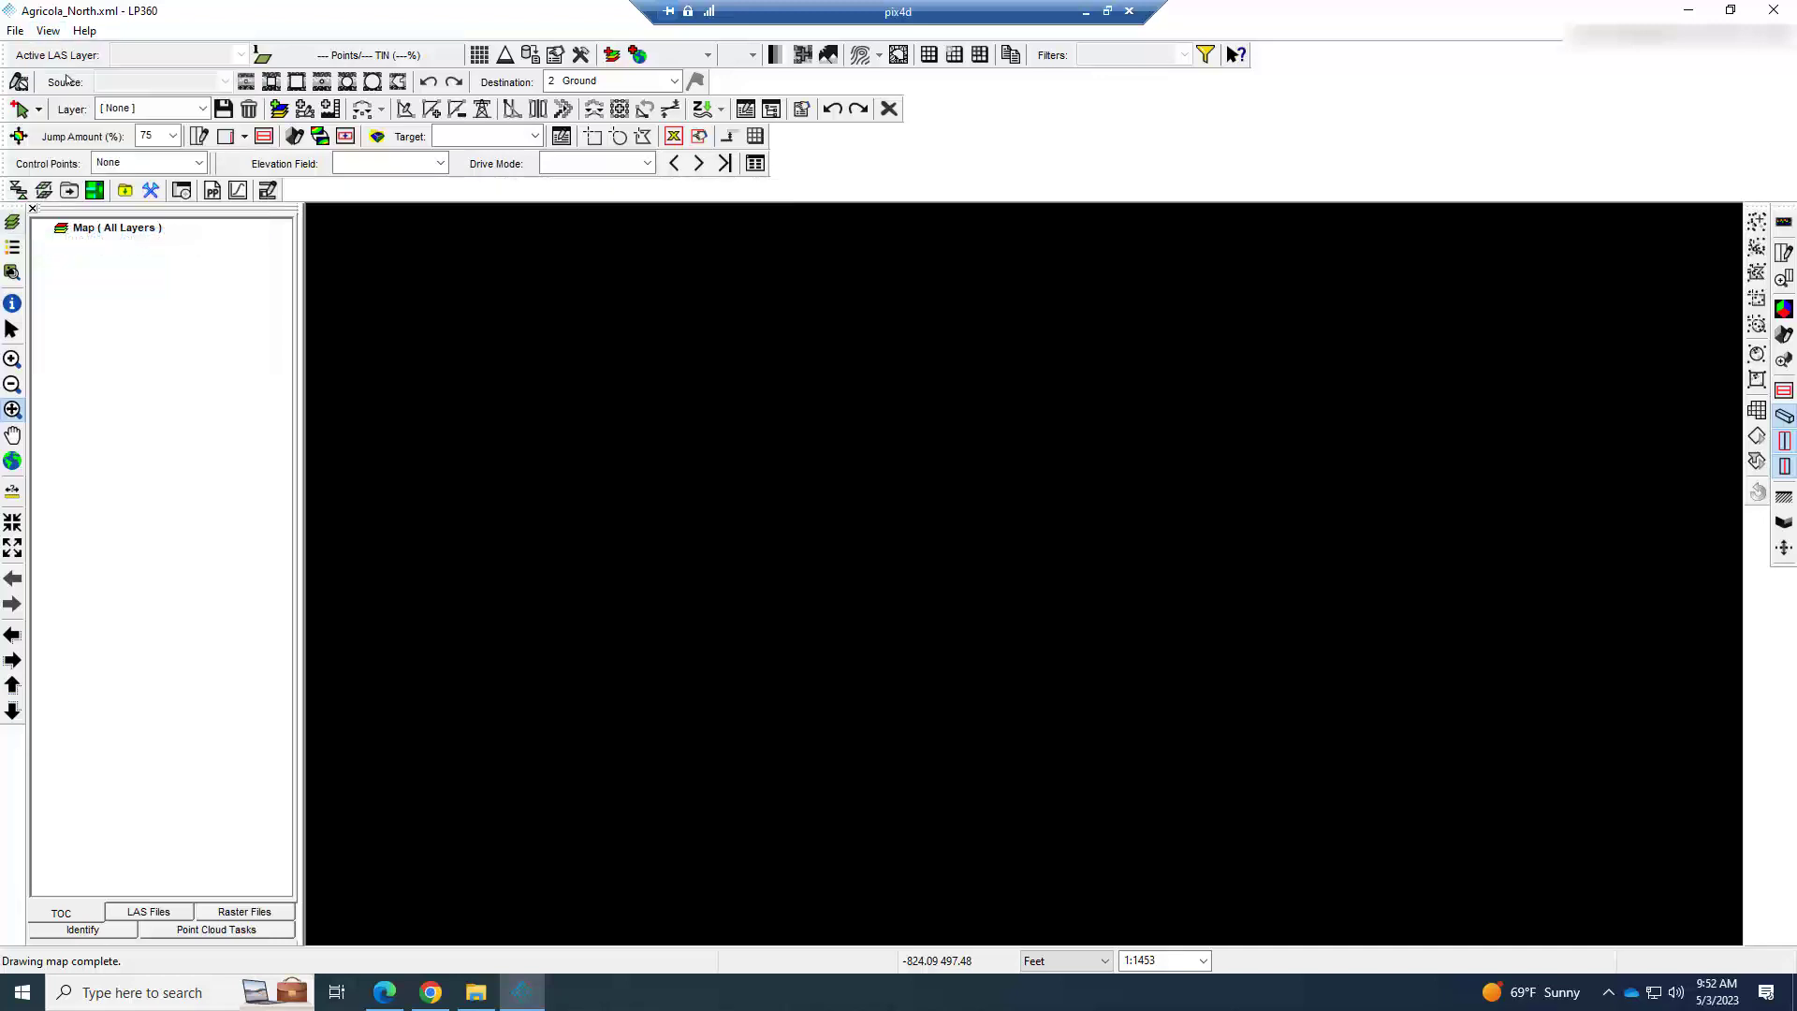
click(60, 28)
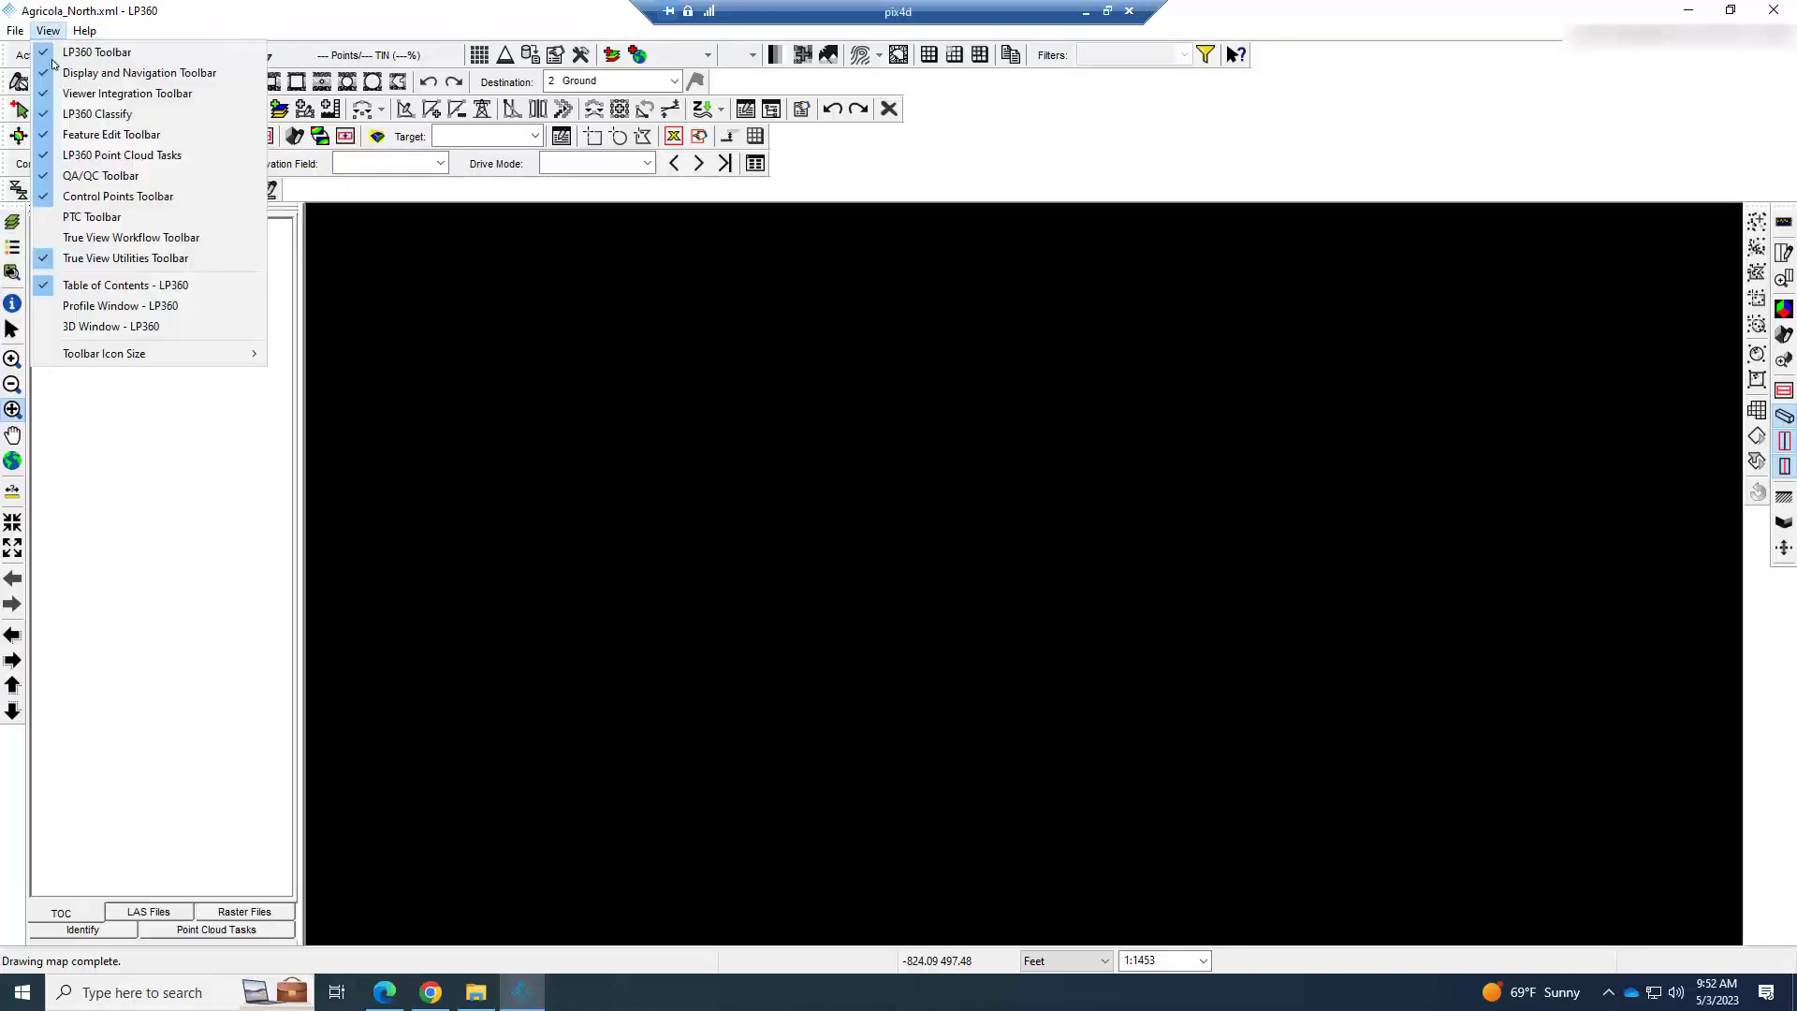
click(52, 238)
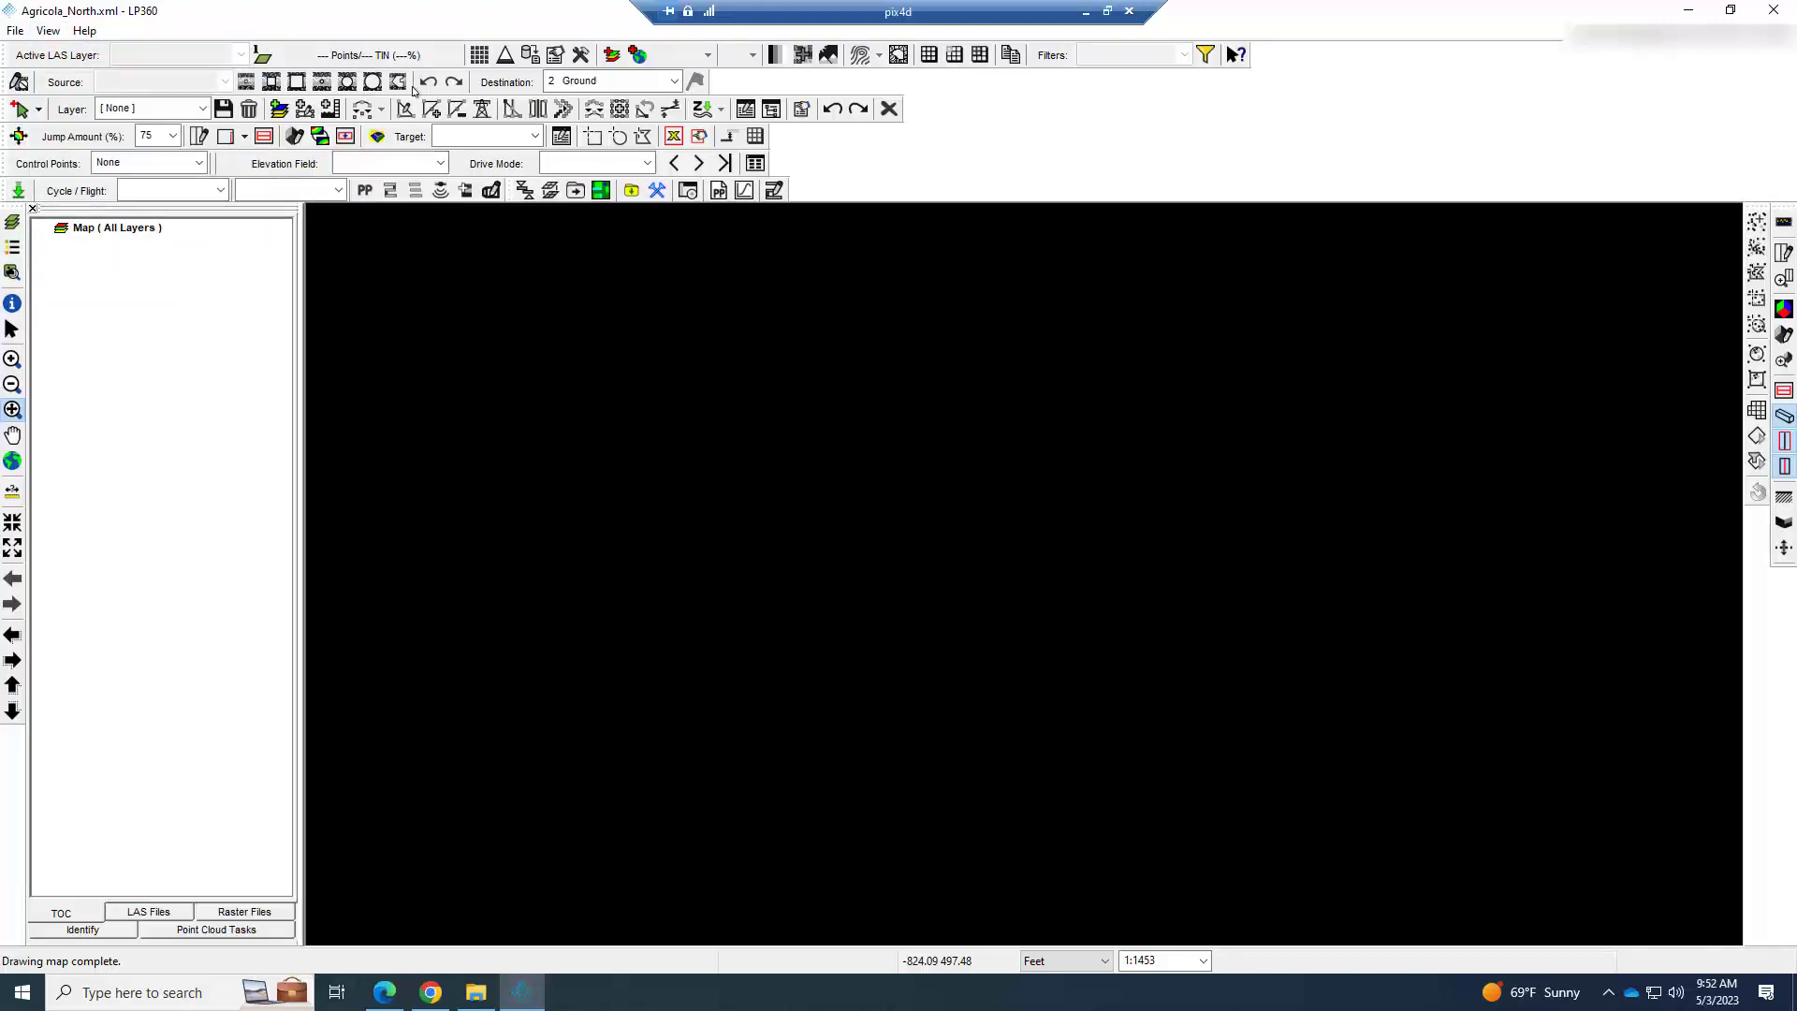
Try the Large toolbar icon size and return it to Medium.
click(49, 31)
mouse_move(168, 356)
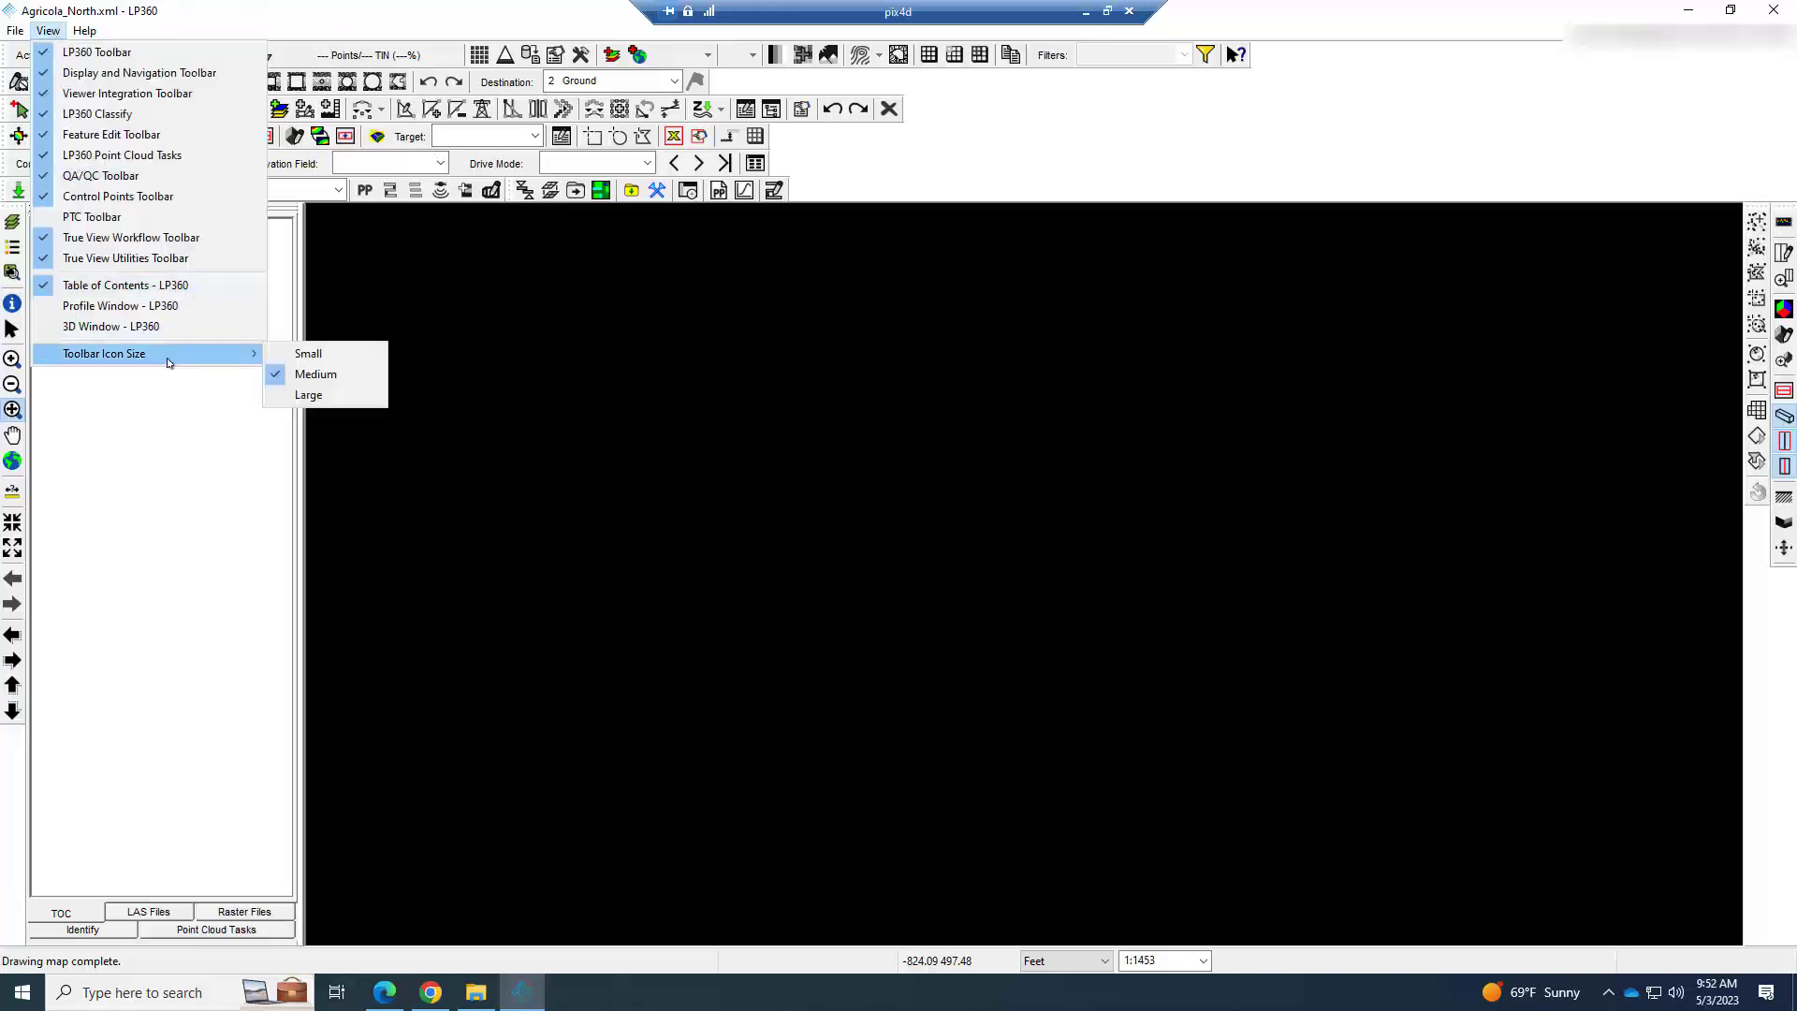
click(309, 394)
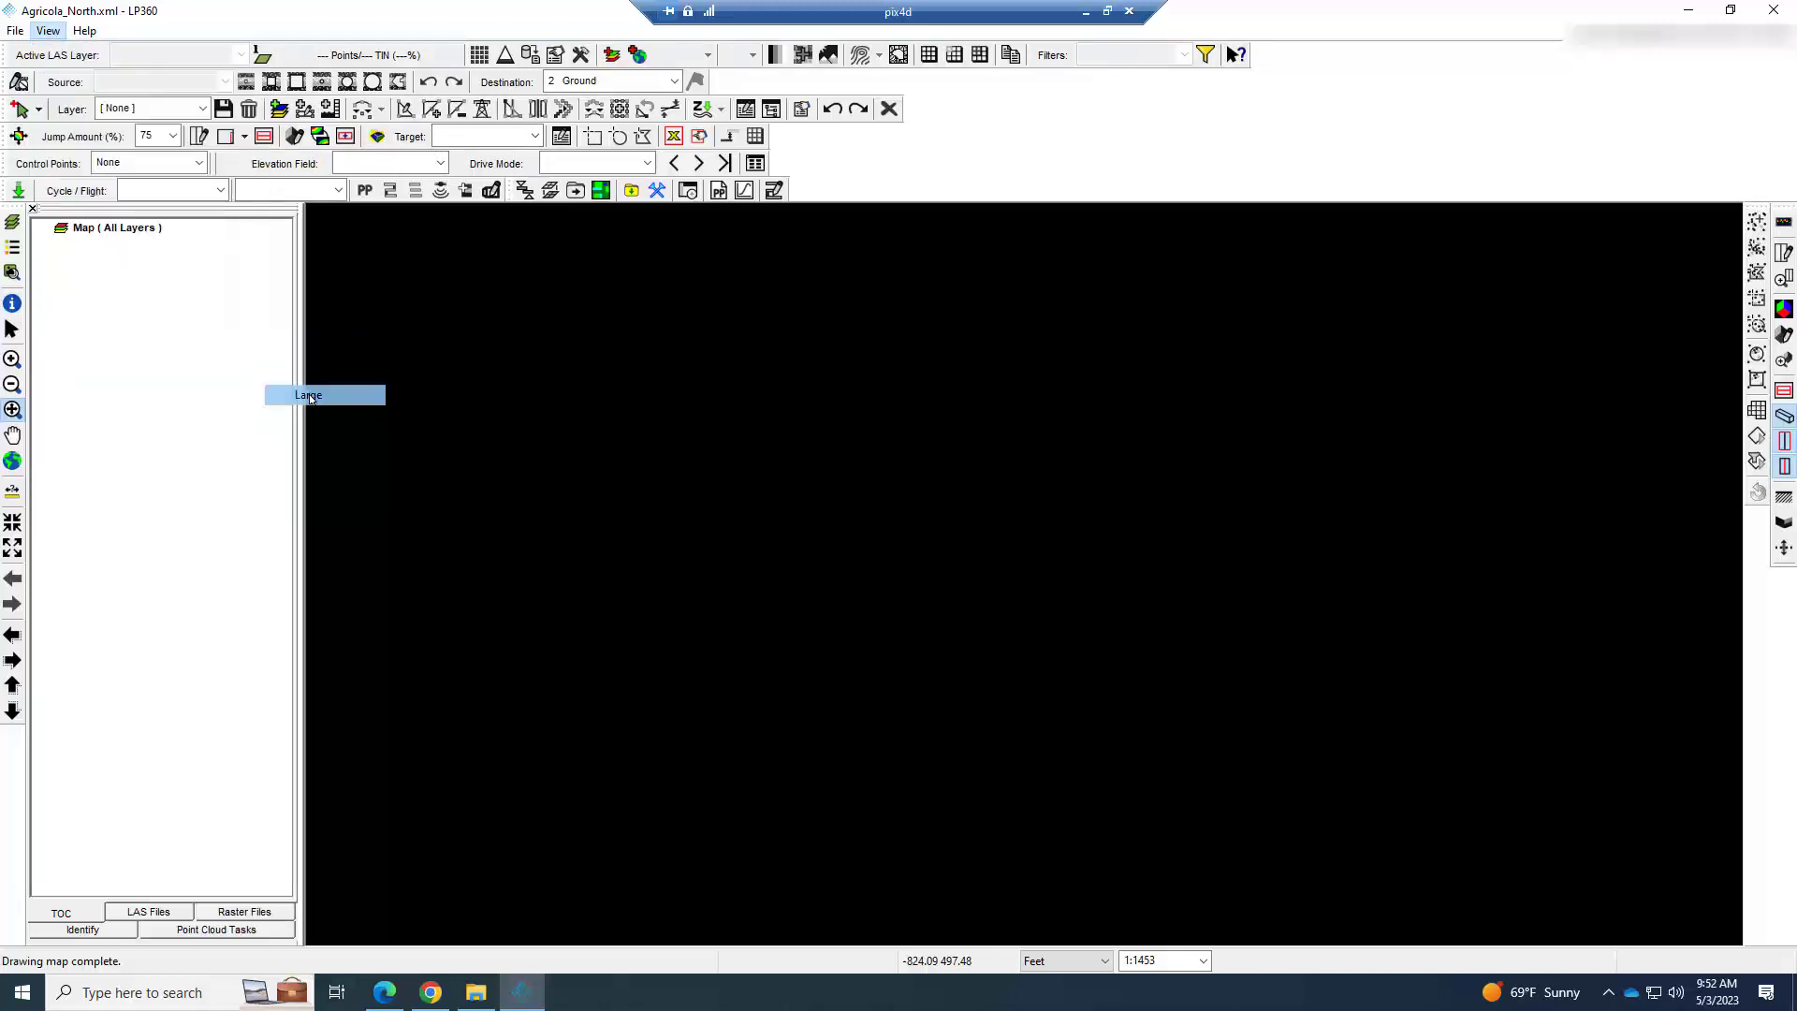
click(52, 31)
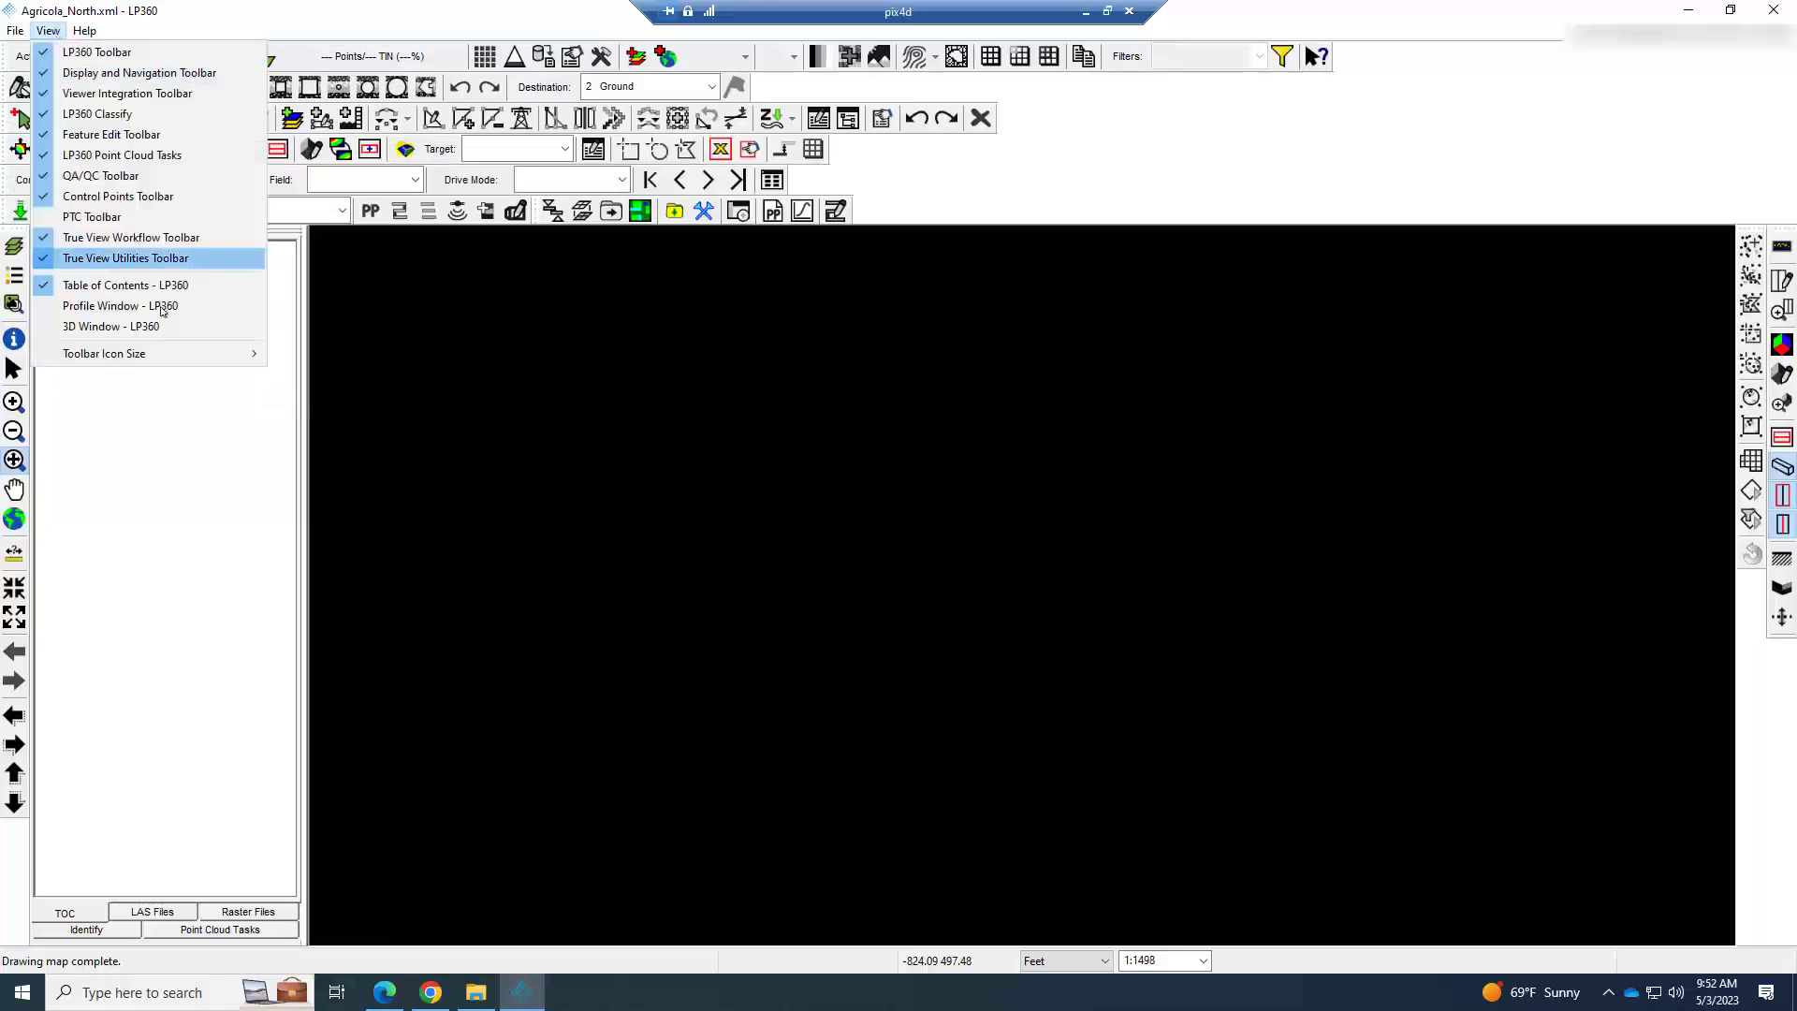
mouse_move(164, 354)
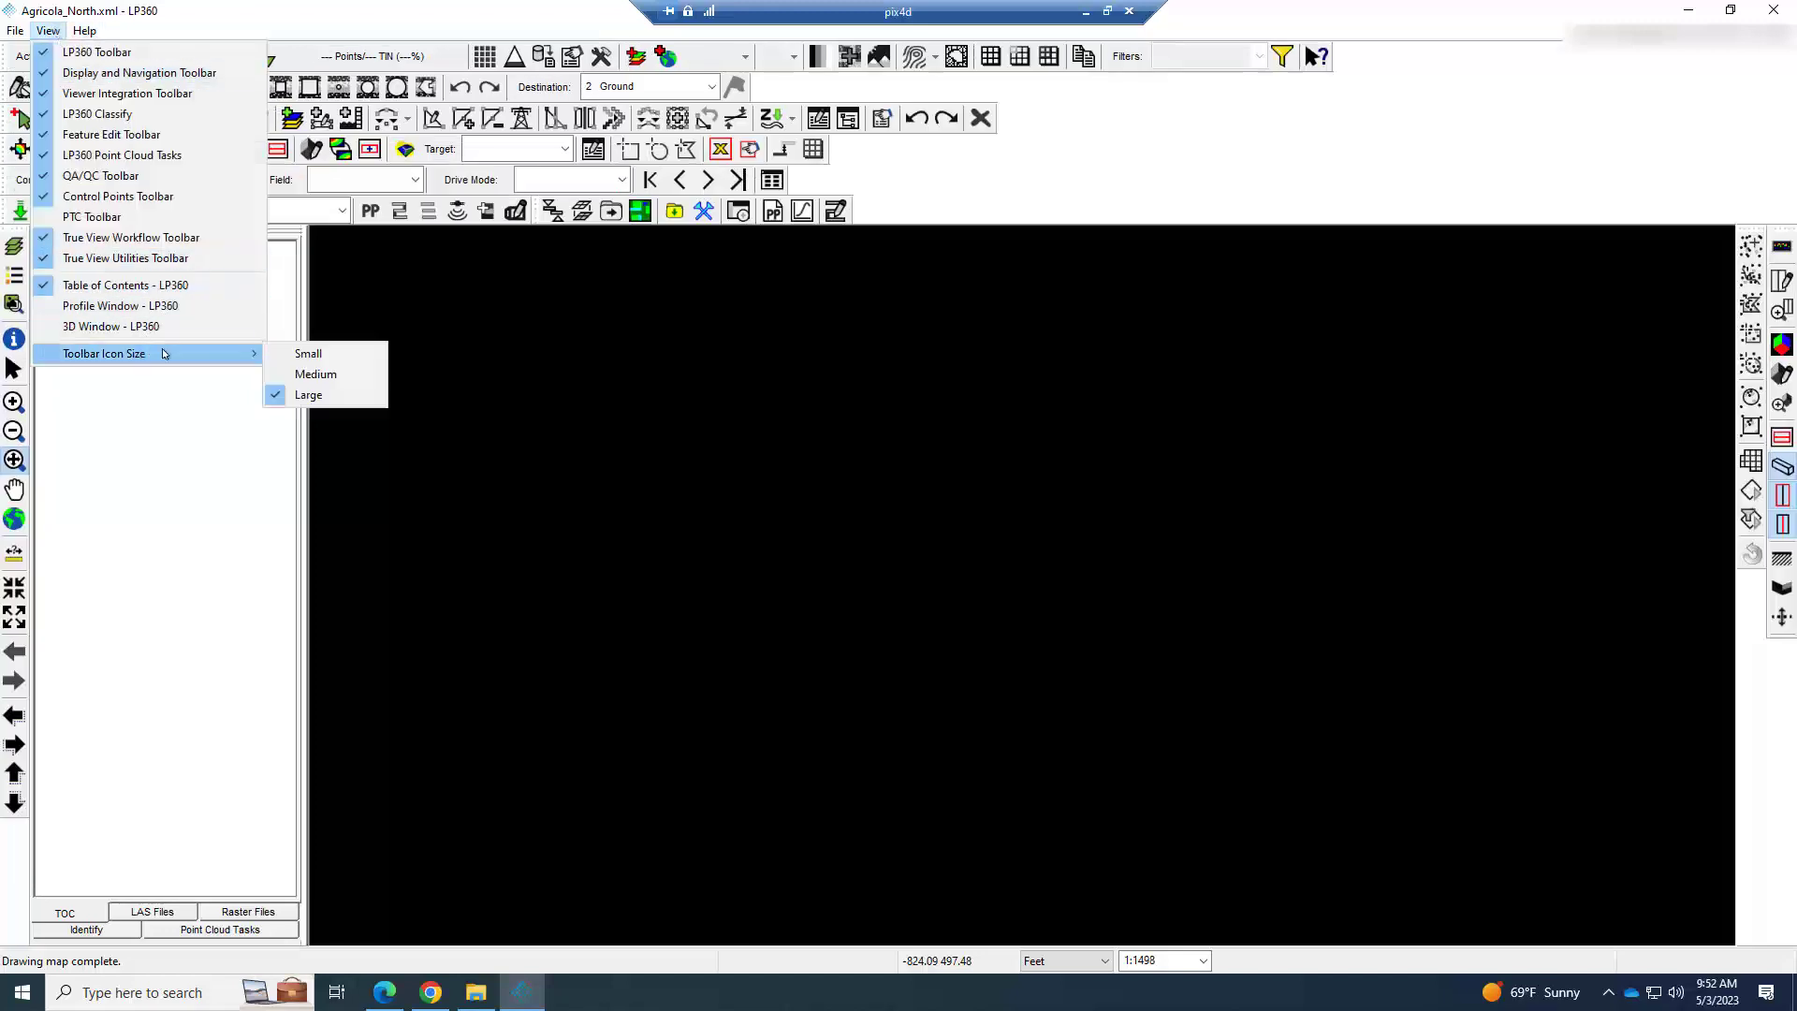
click(310, 373)
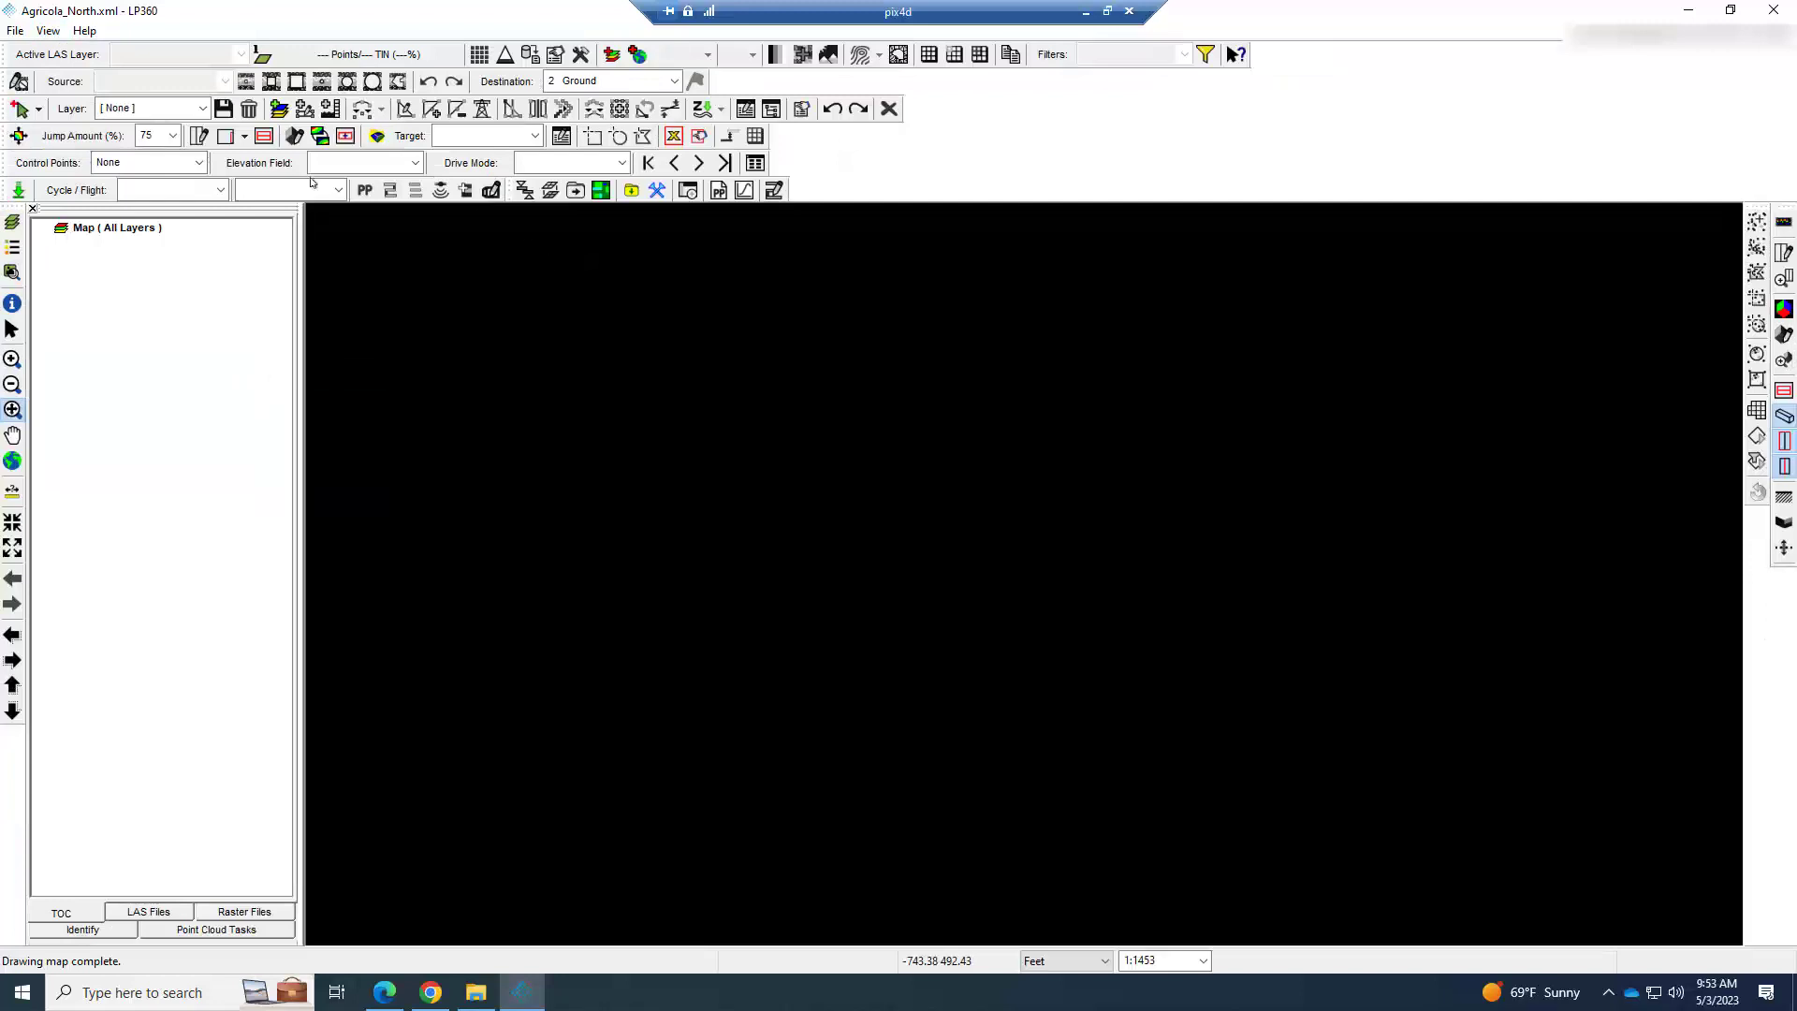
Start a True View flight import into the current project from UMS and/or archives, adding the raw folder Cycle_230501_121028 from CYCLES\FLIGHTS.
click(17, 191)
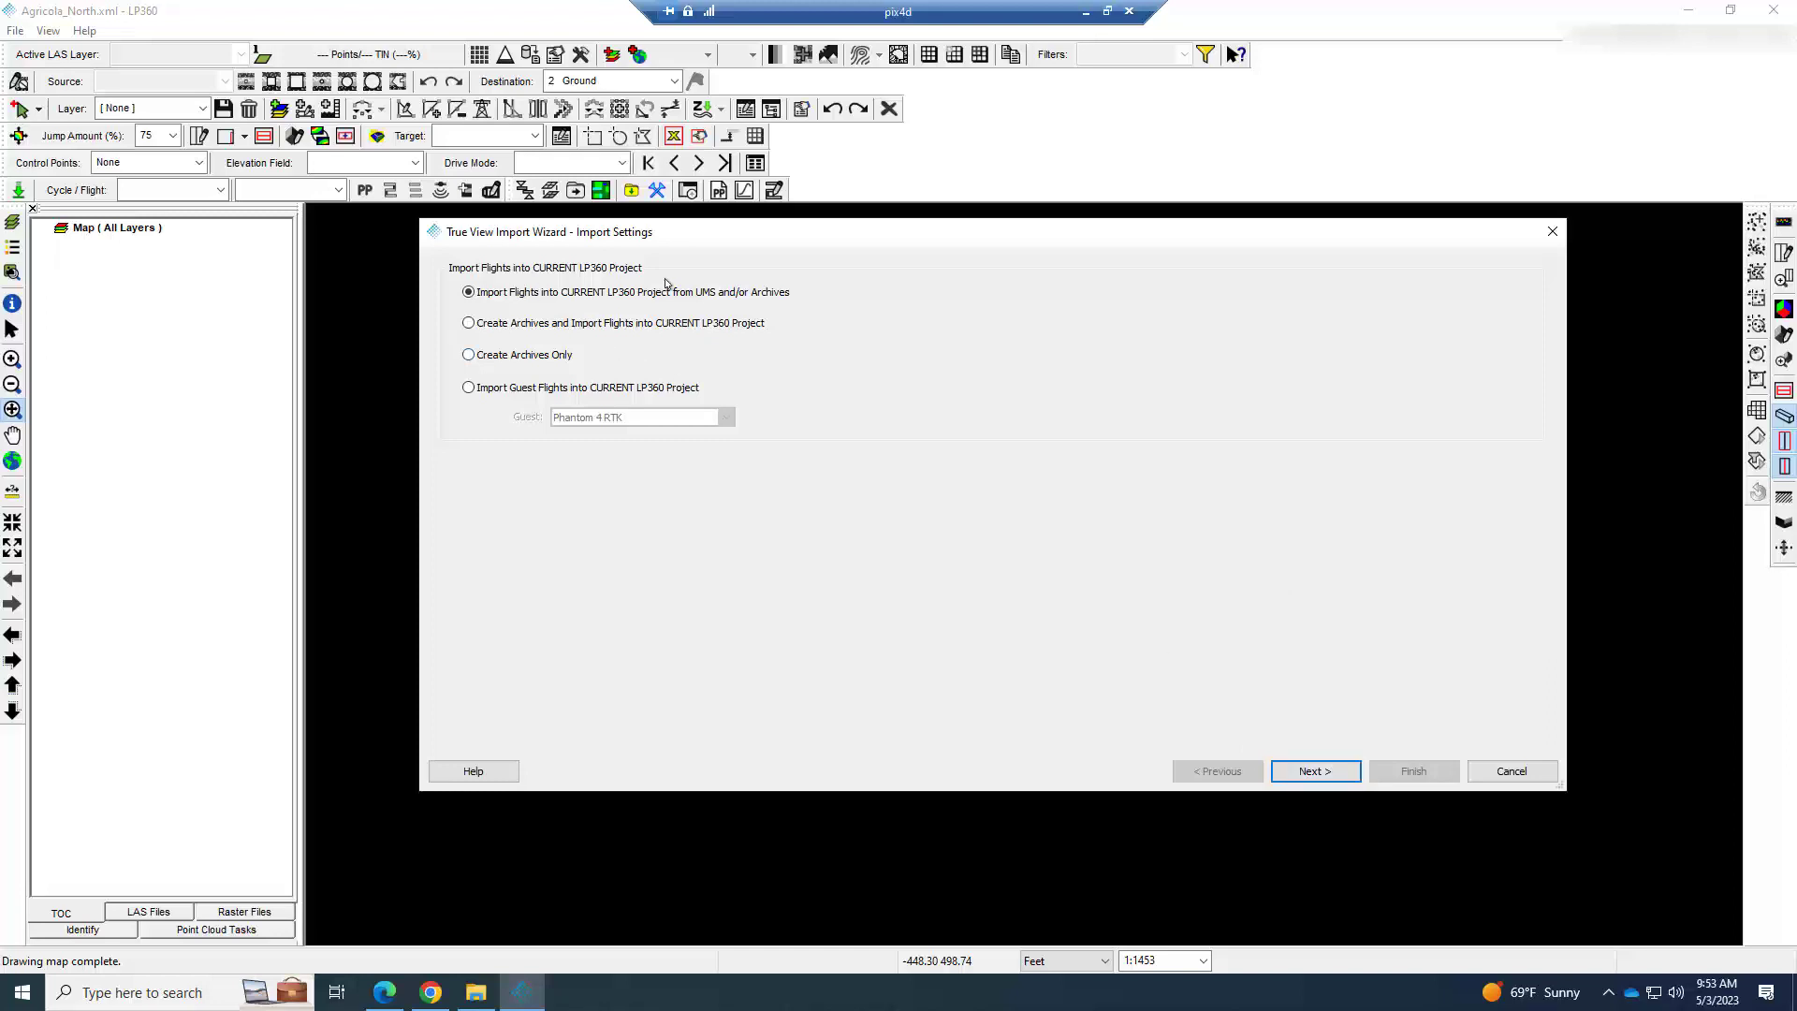
click(1275, 766)
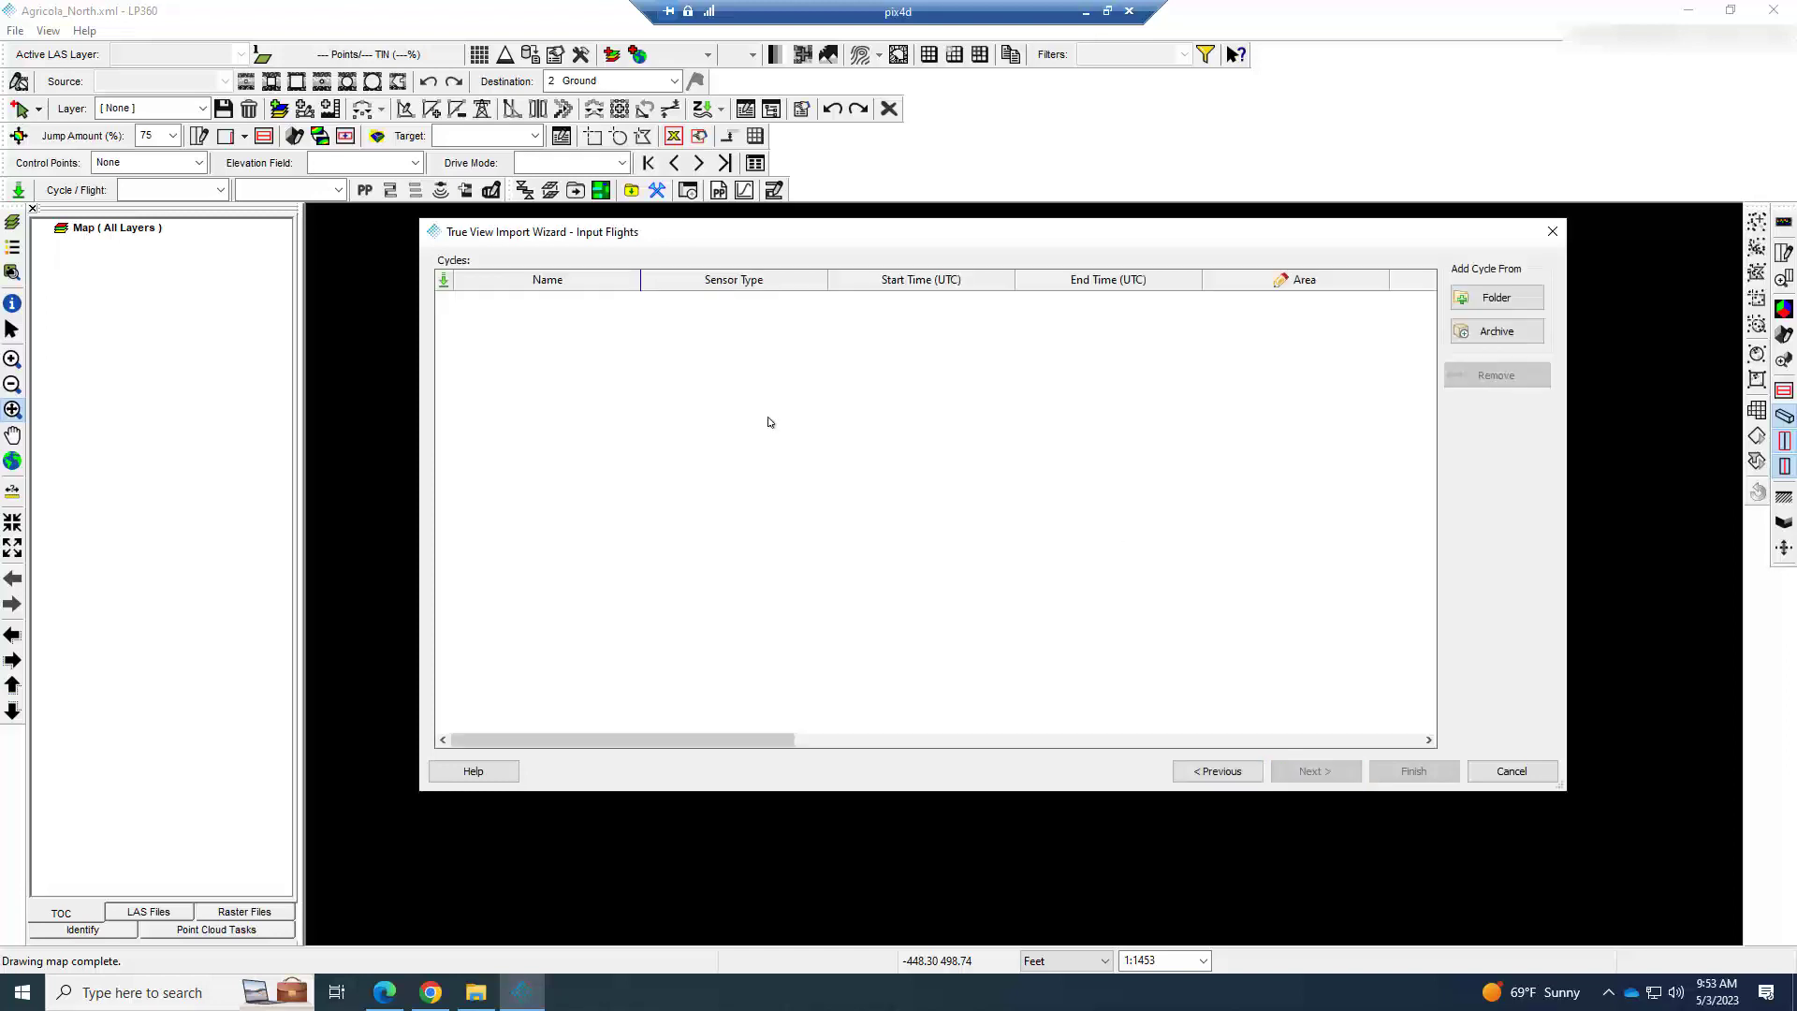
click(1466, 301)
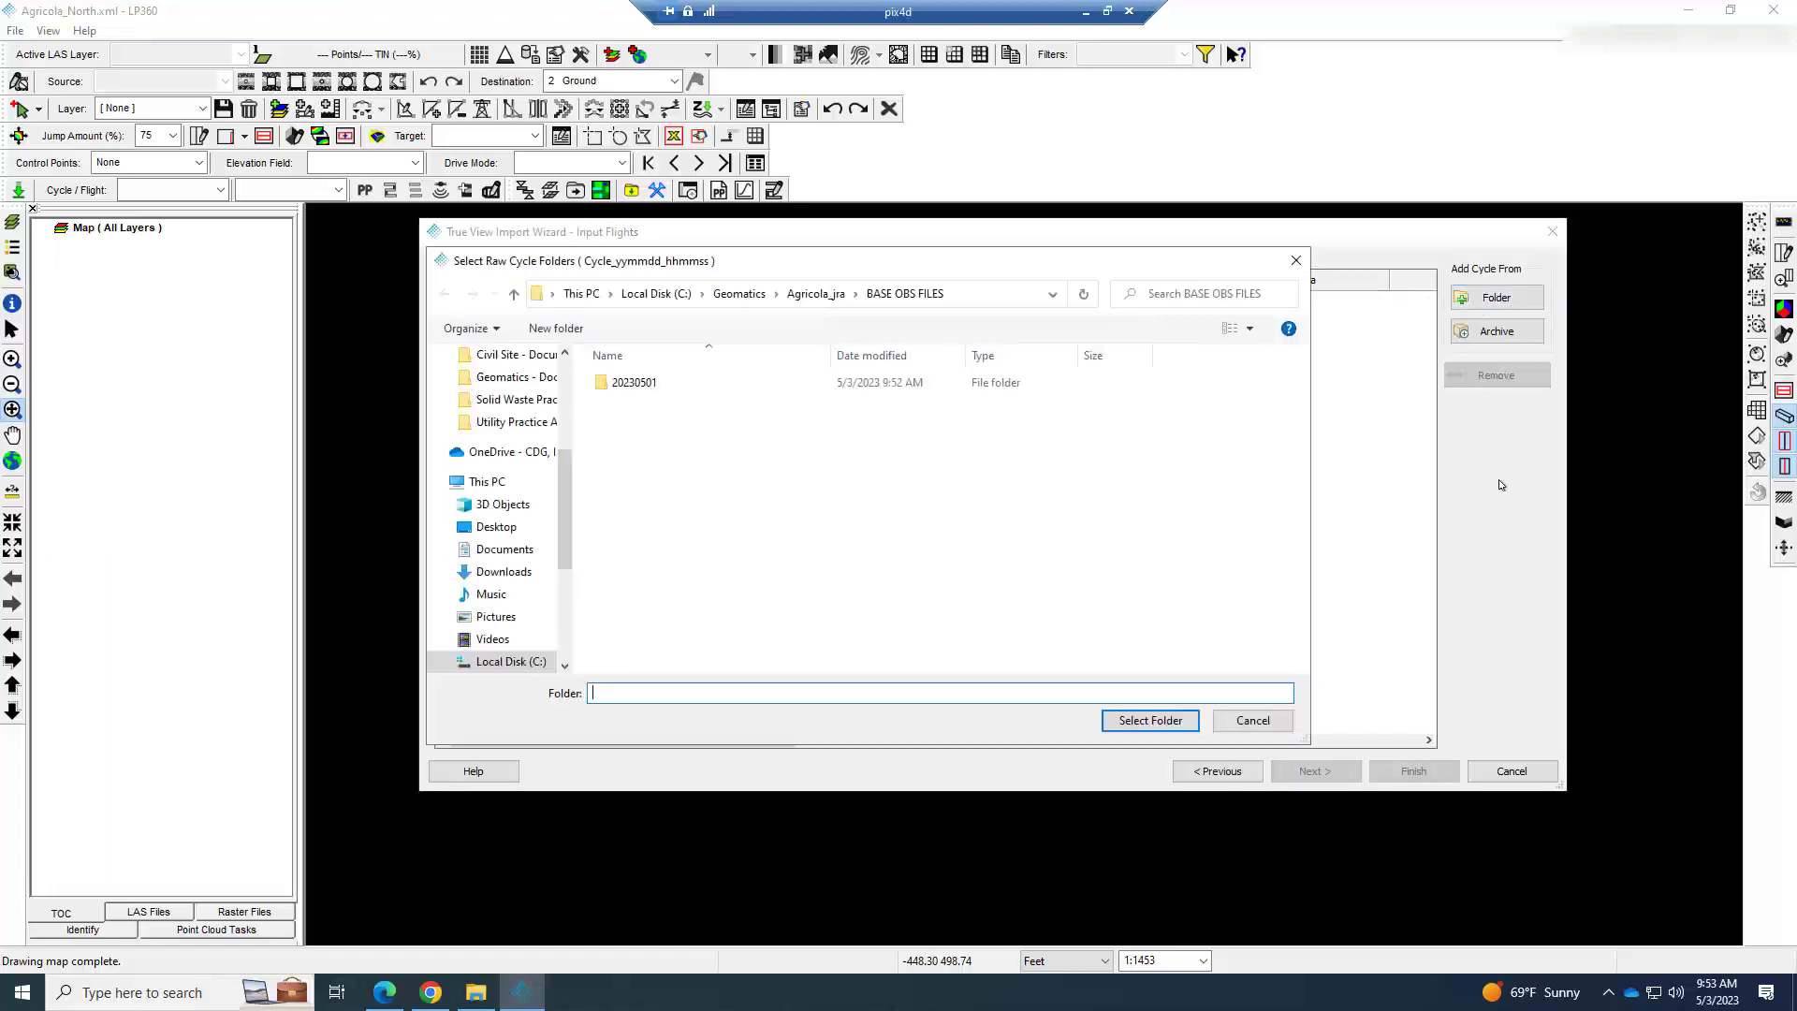
click(818, 293)
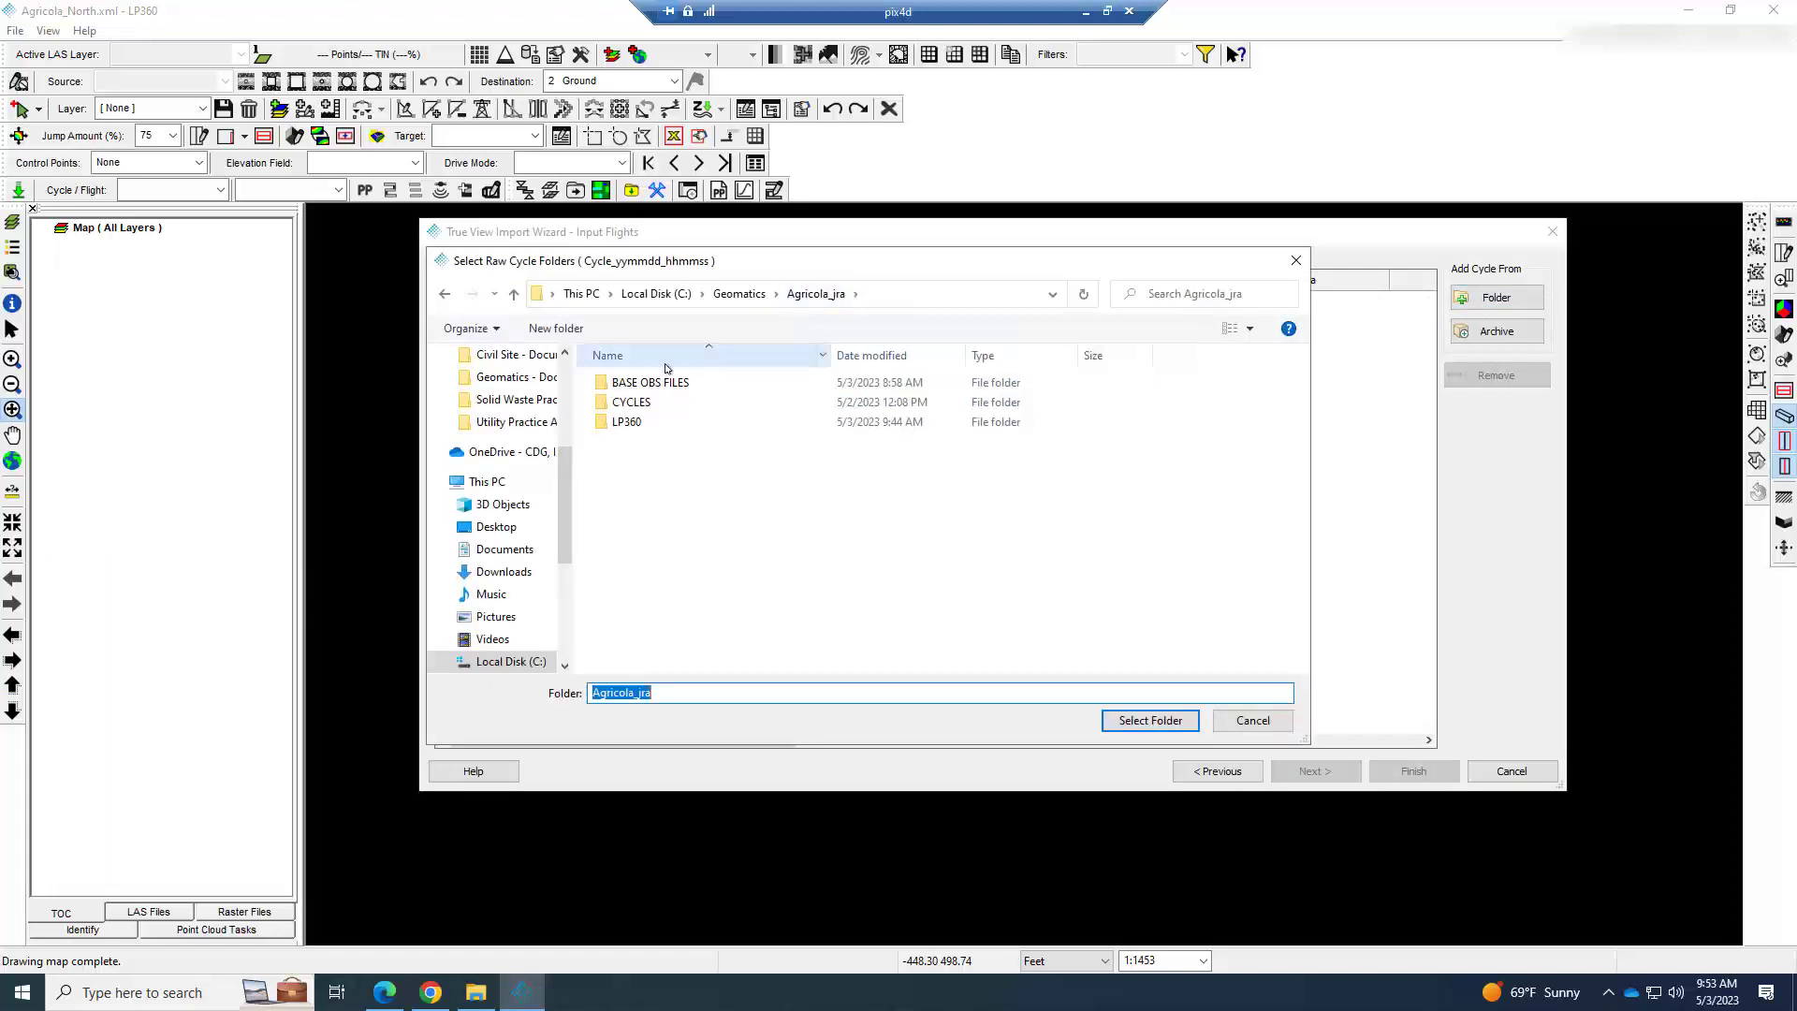
double_click(631, 402)
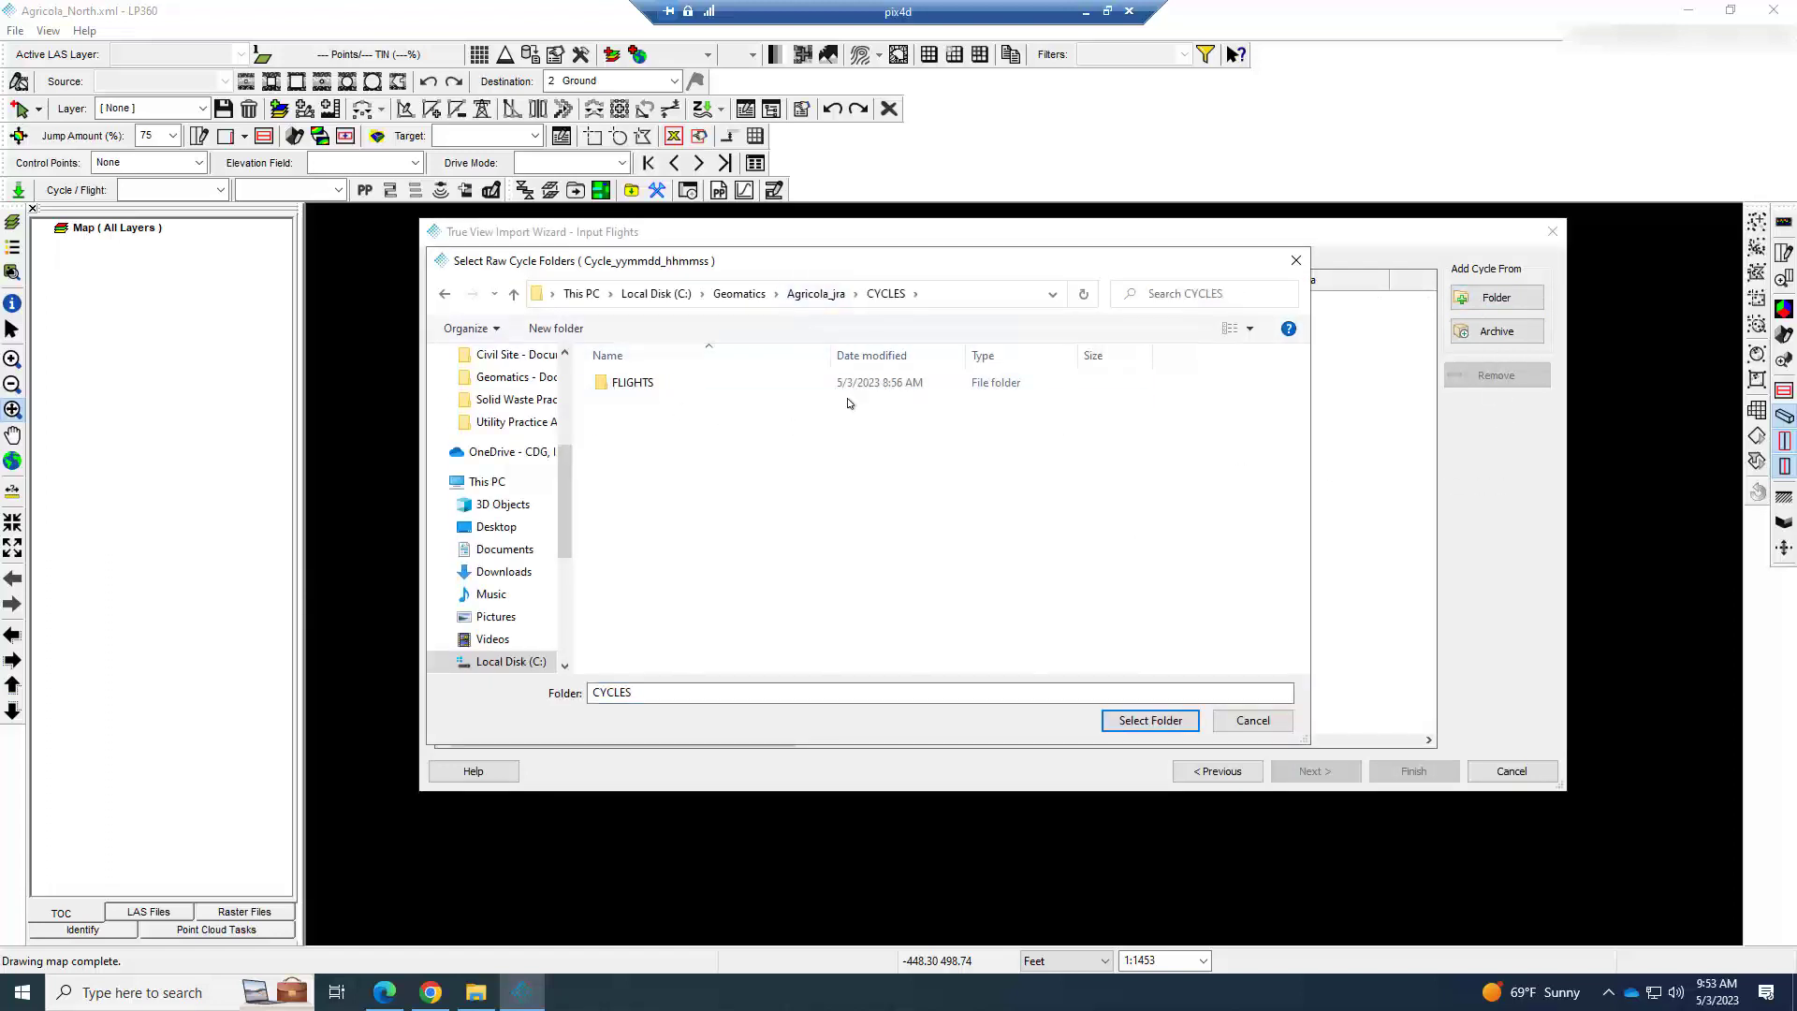
double_click(645, 386)
click(838, 468)
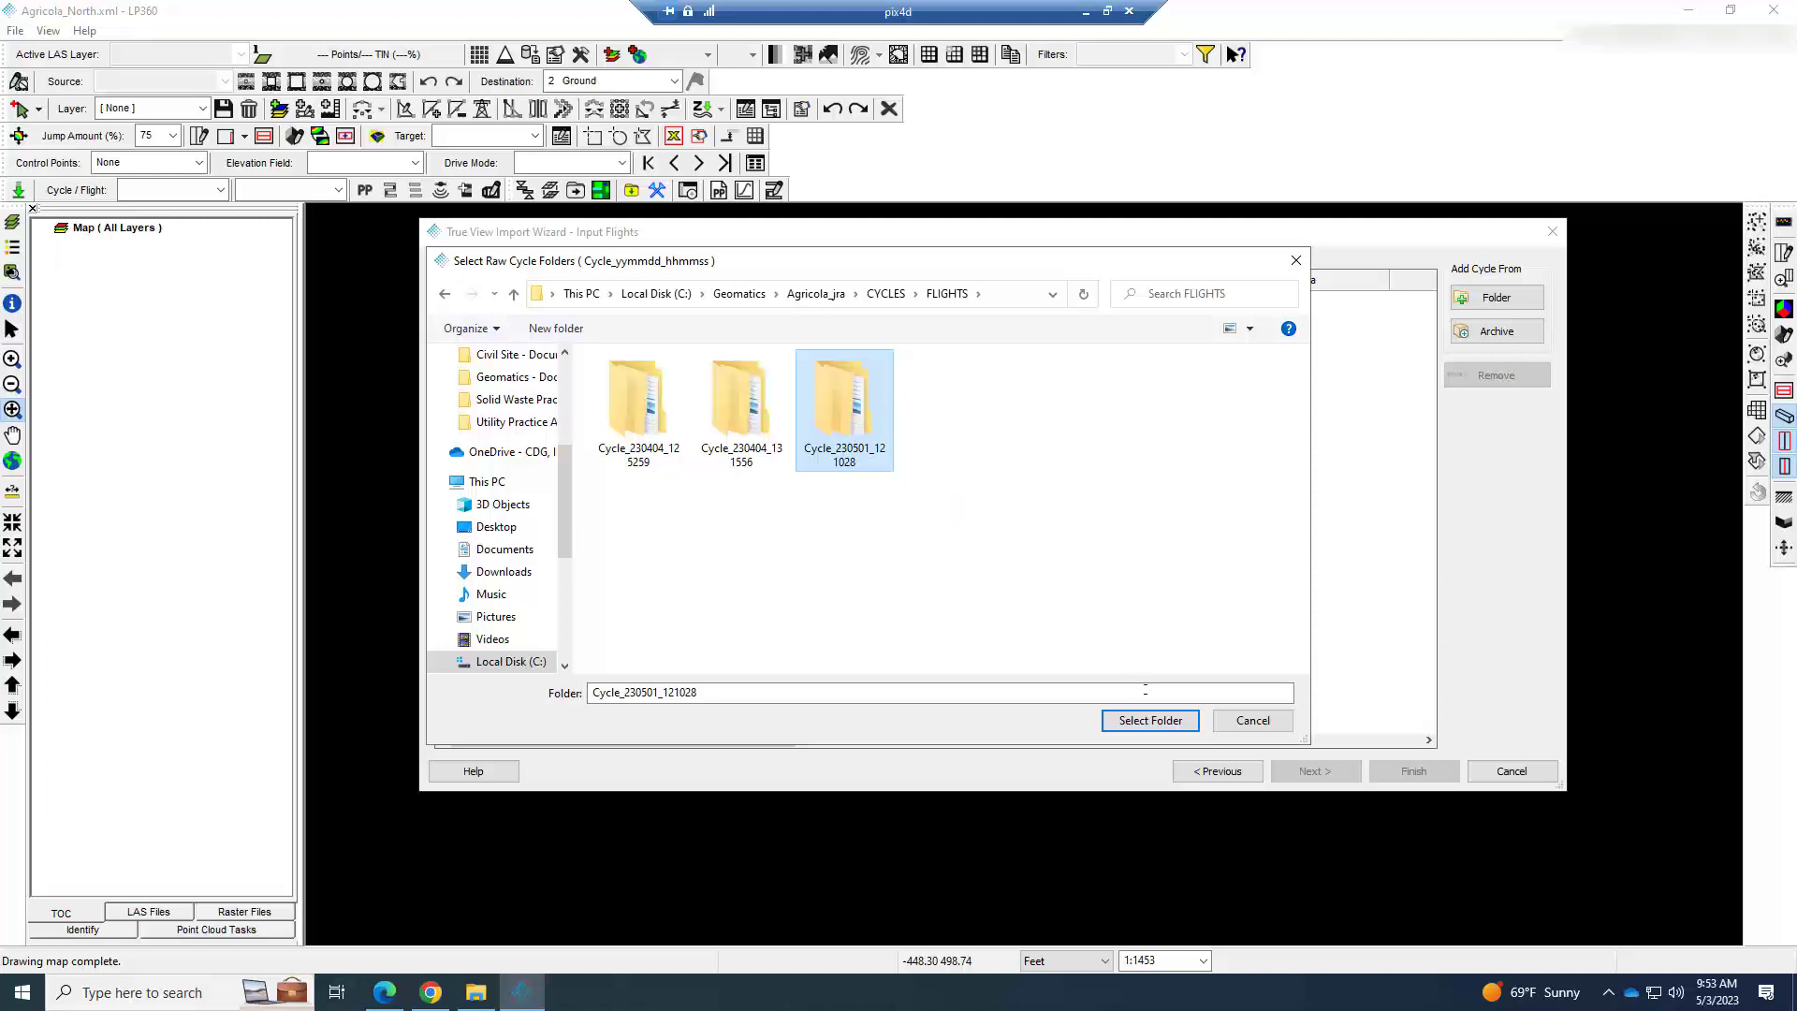
click(1166, 720)
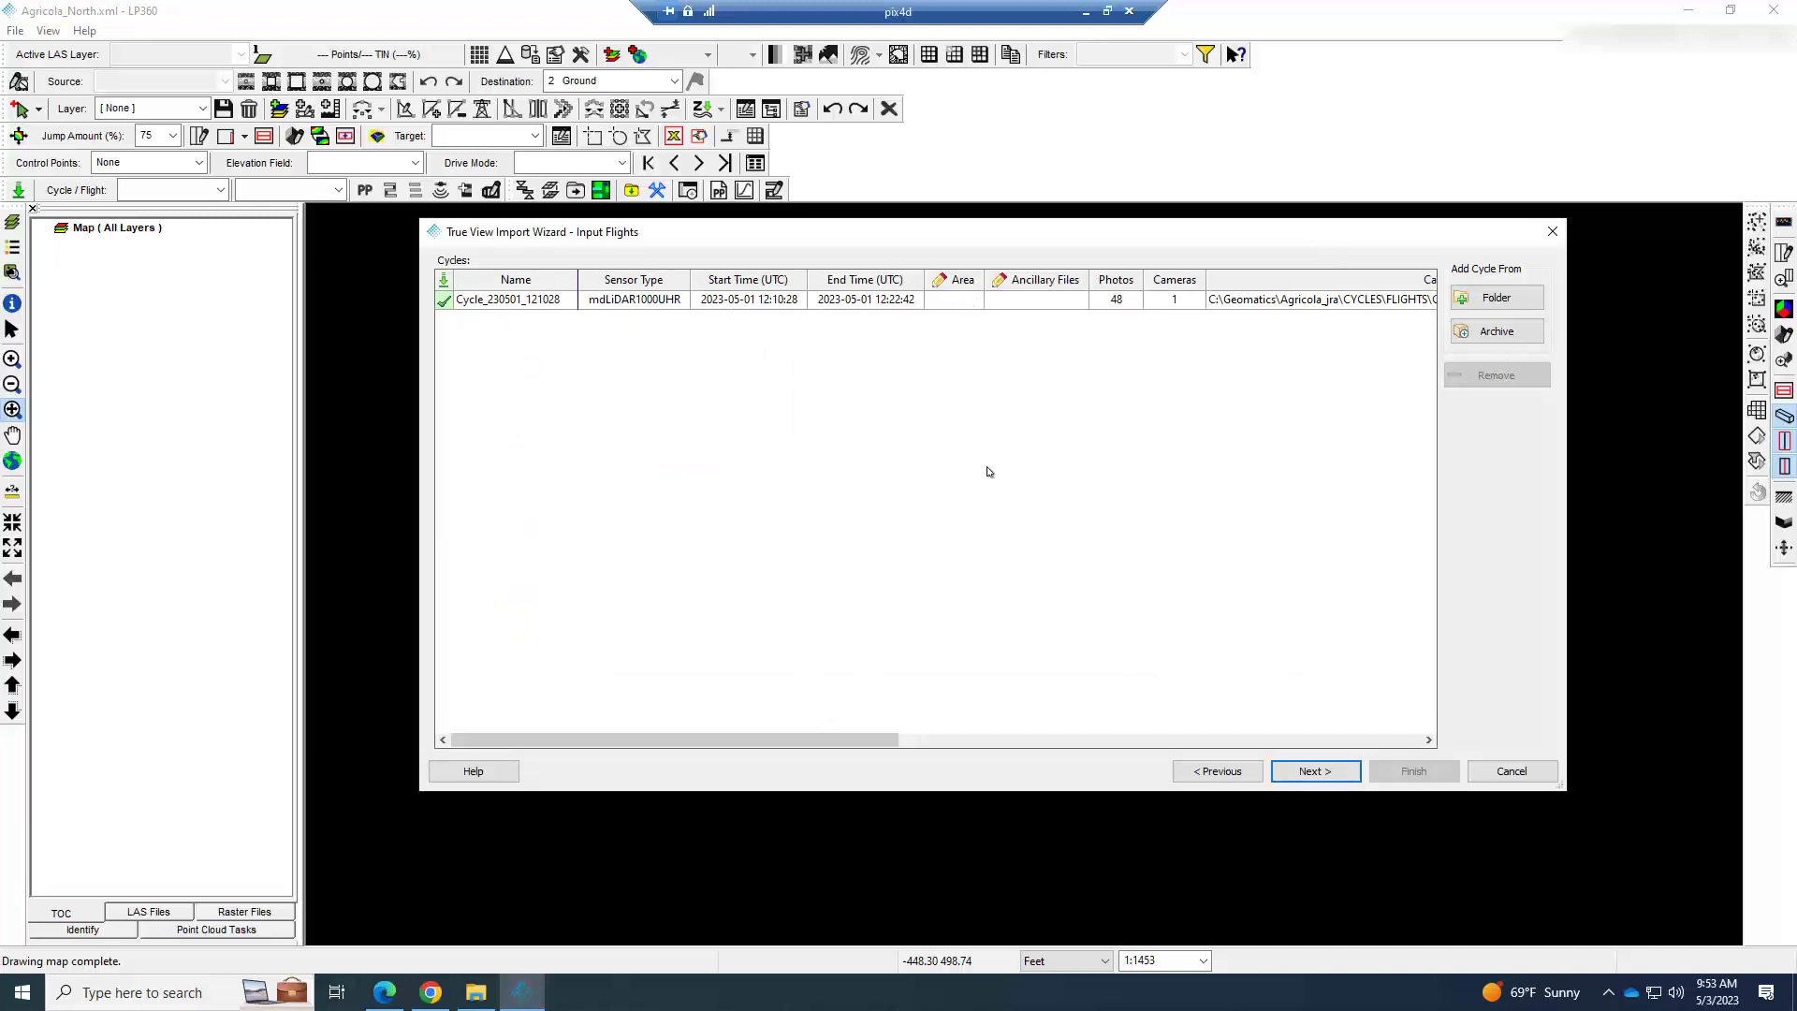
Set the cycle's area name to Agricola_north and attach AGRICOLATARGETS.csv from BASE OBS FILES as its ancillary file.
double_click(956, 300)
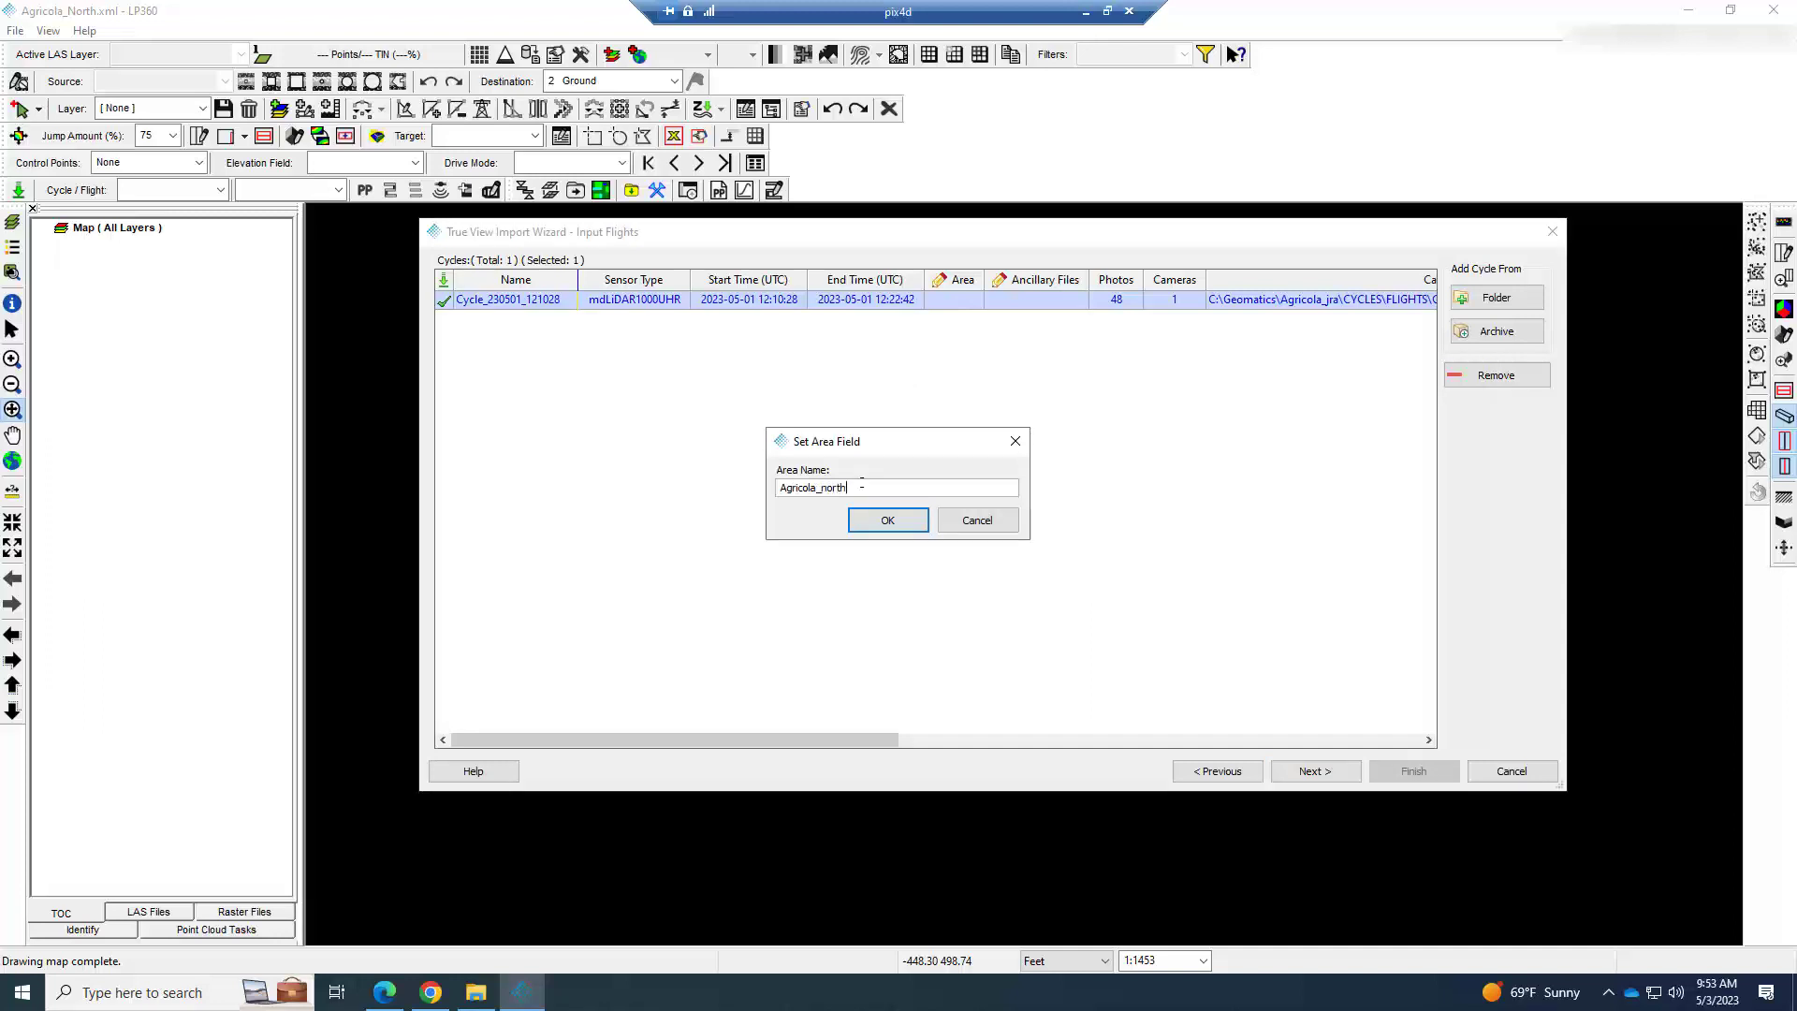
key(Return)
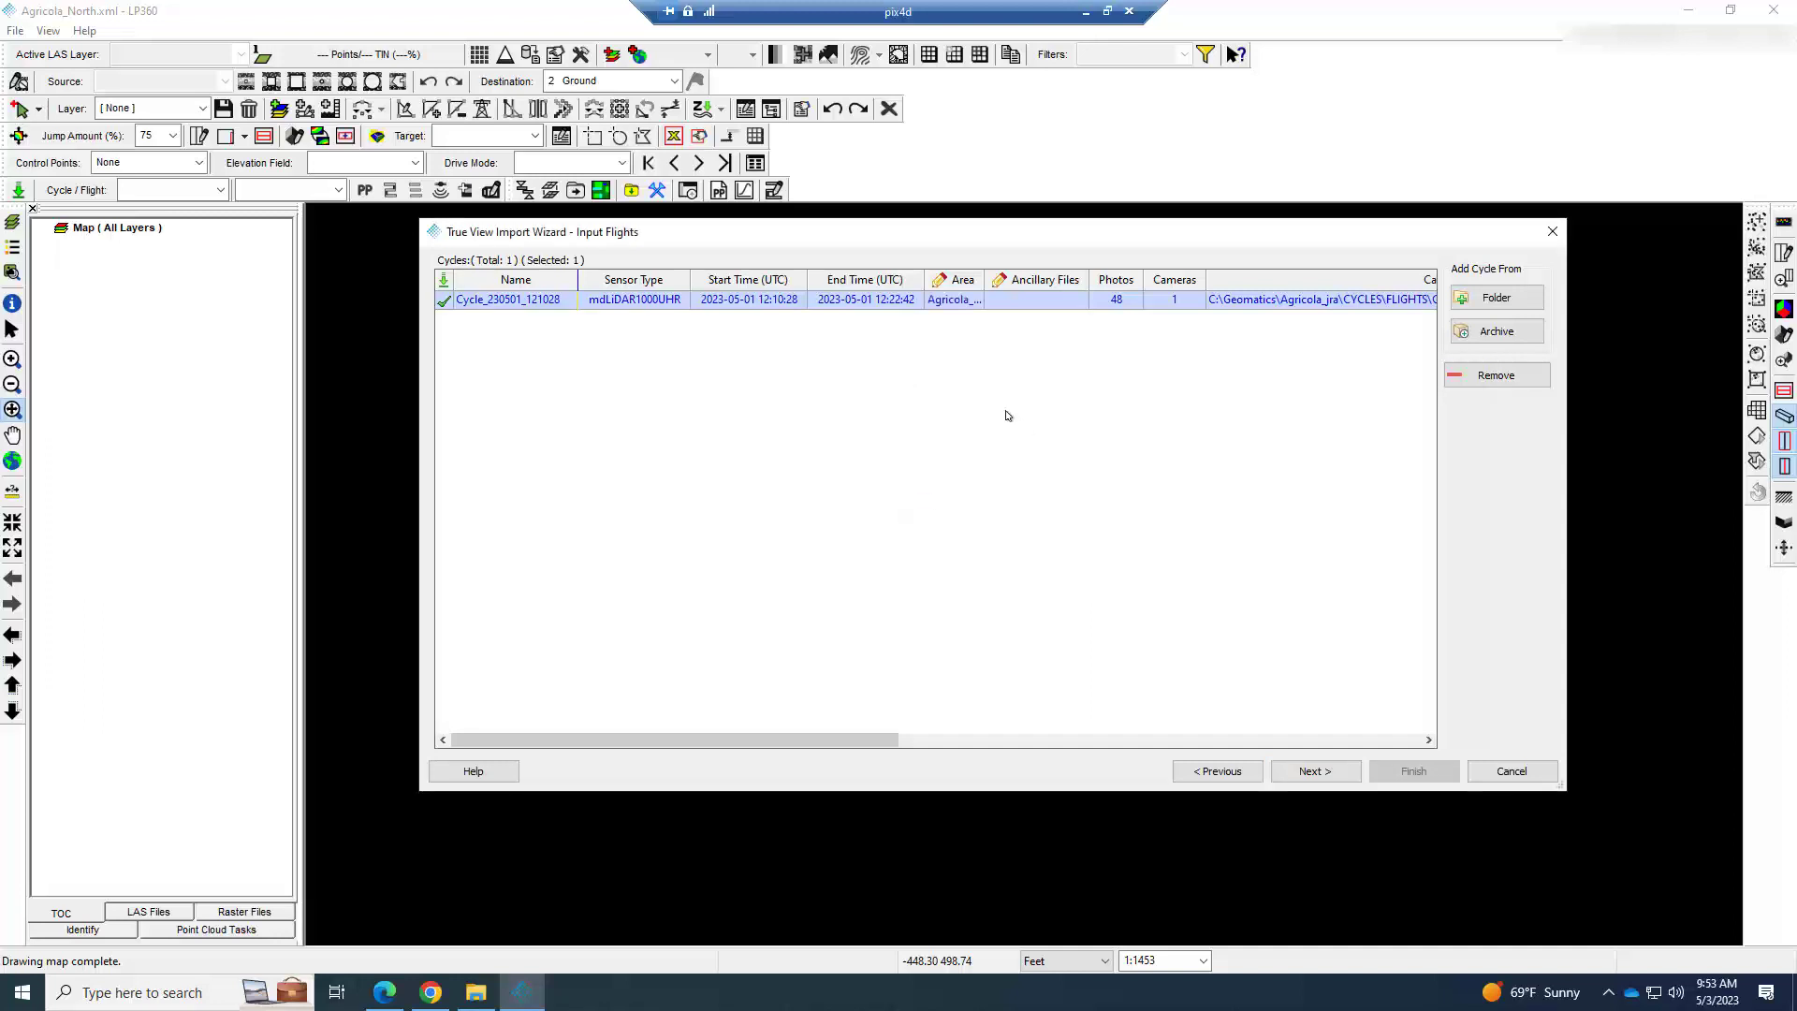
double_click(1039, 300)
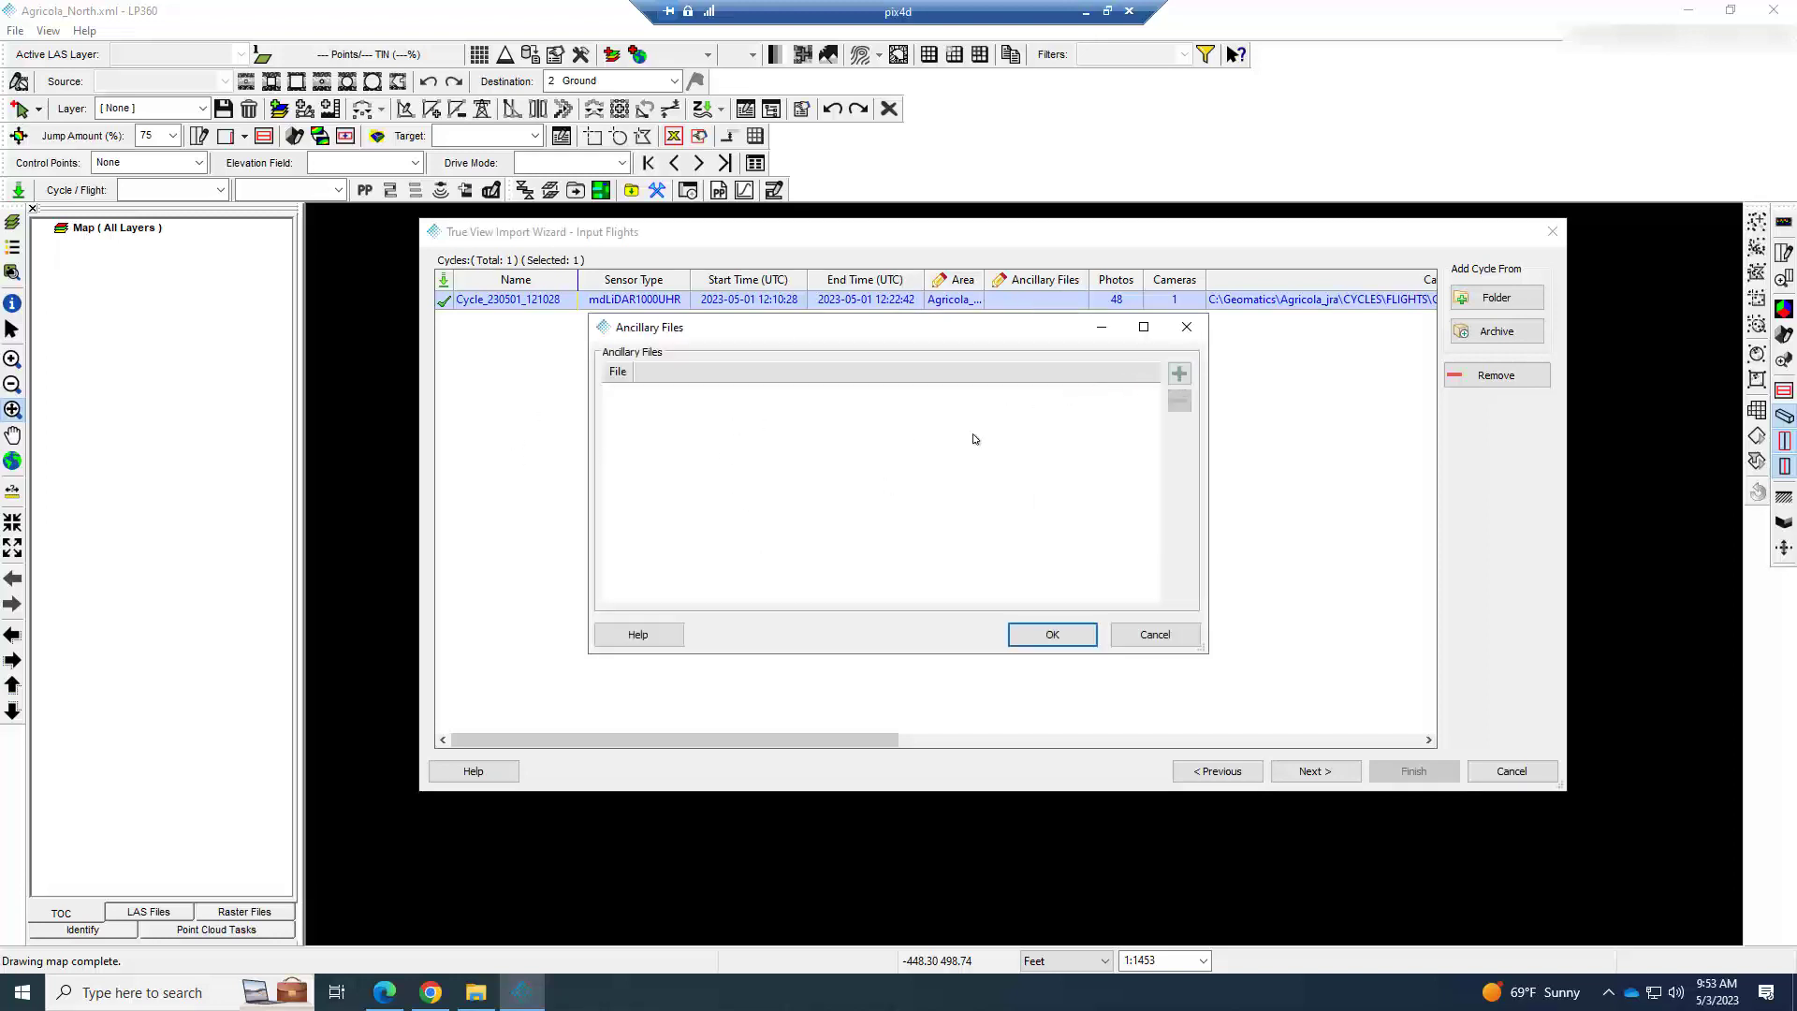
click(1189, 377)
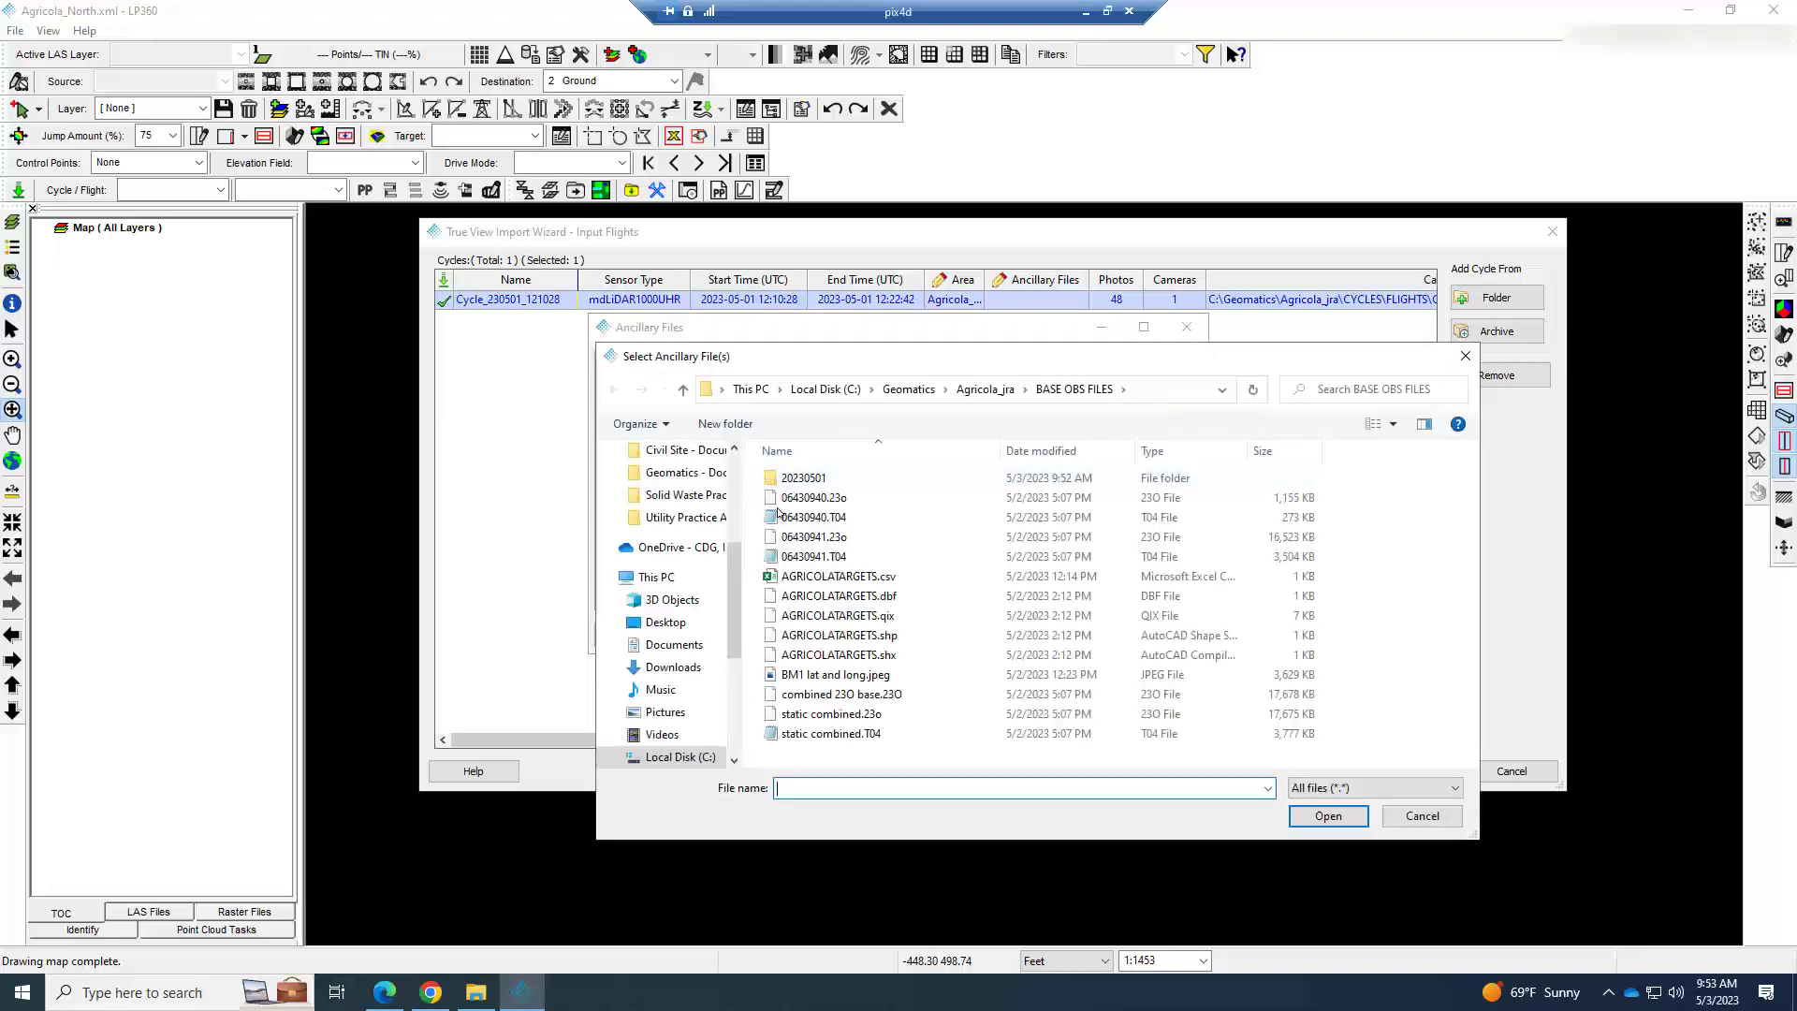
click(877, 576)
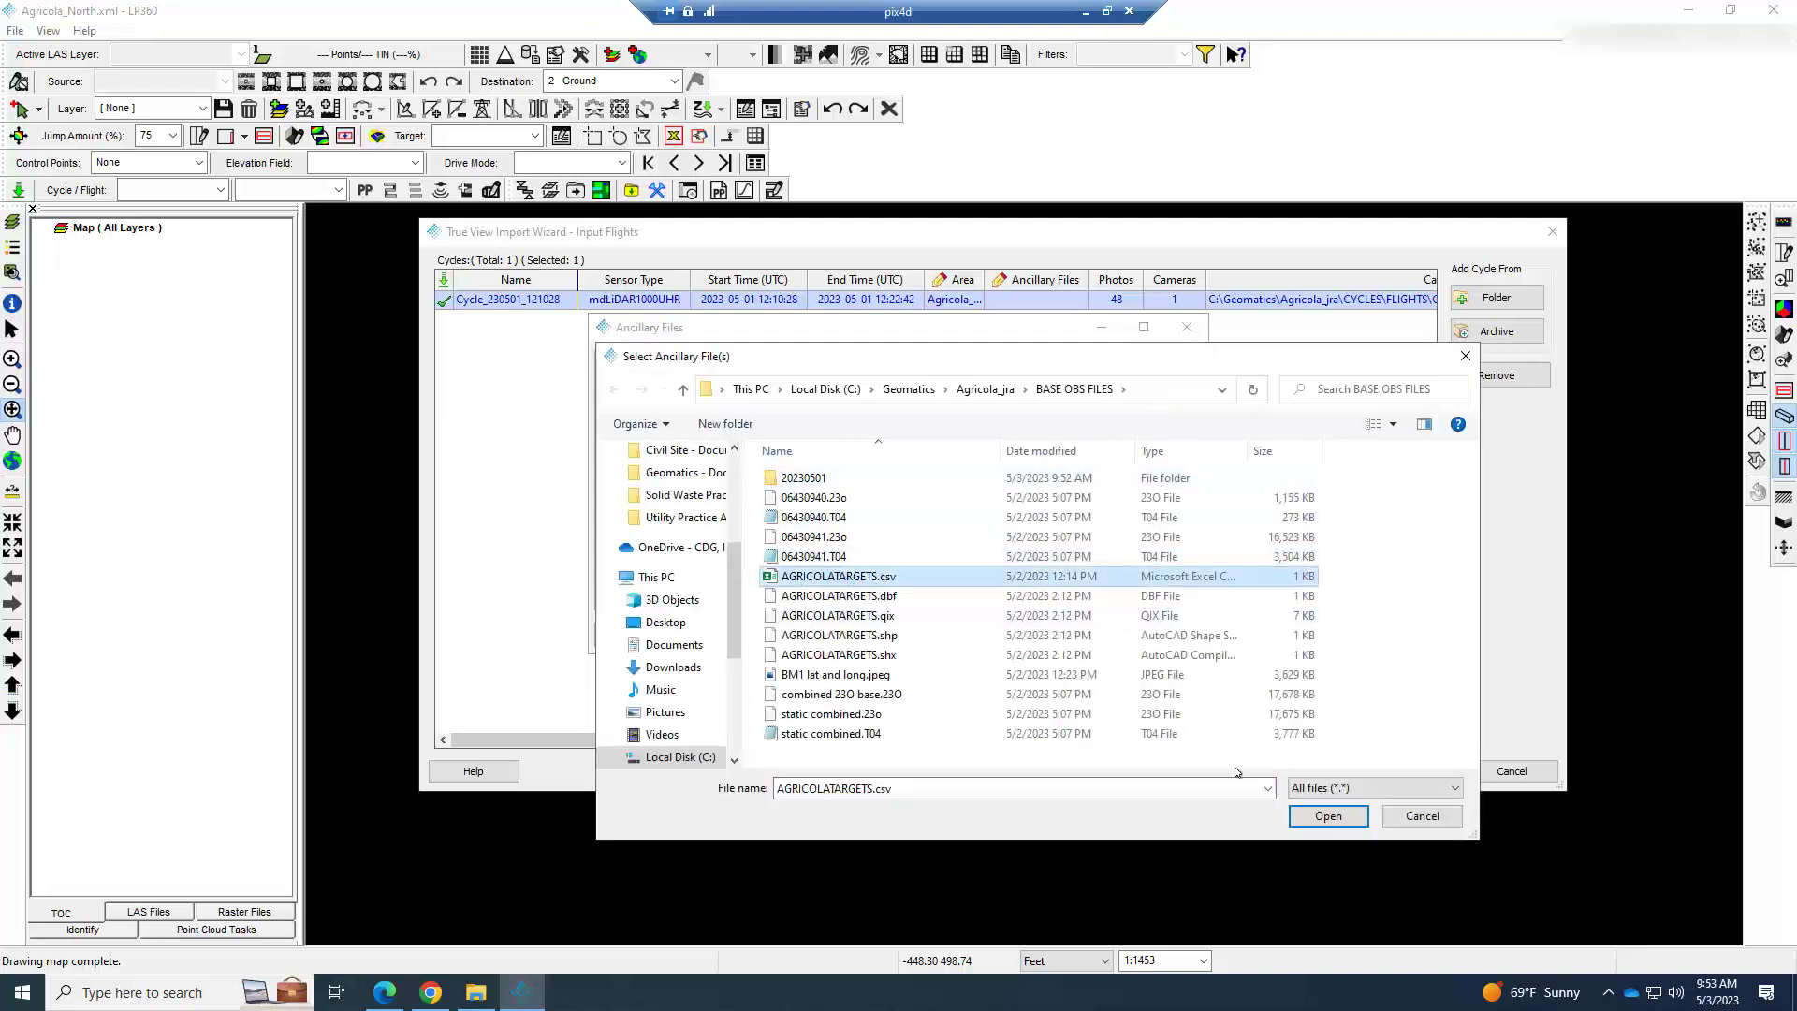
click(1329, 818)
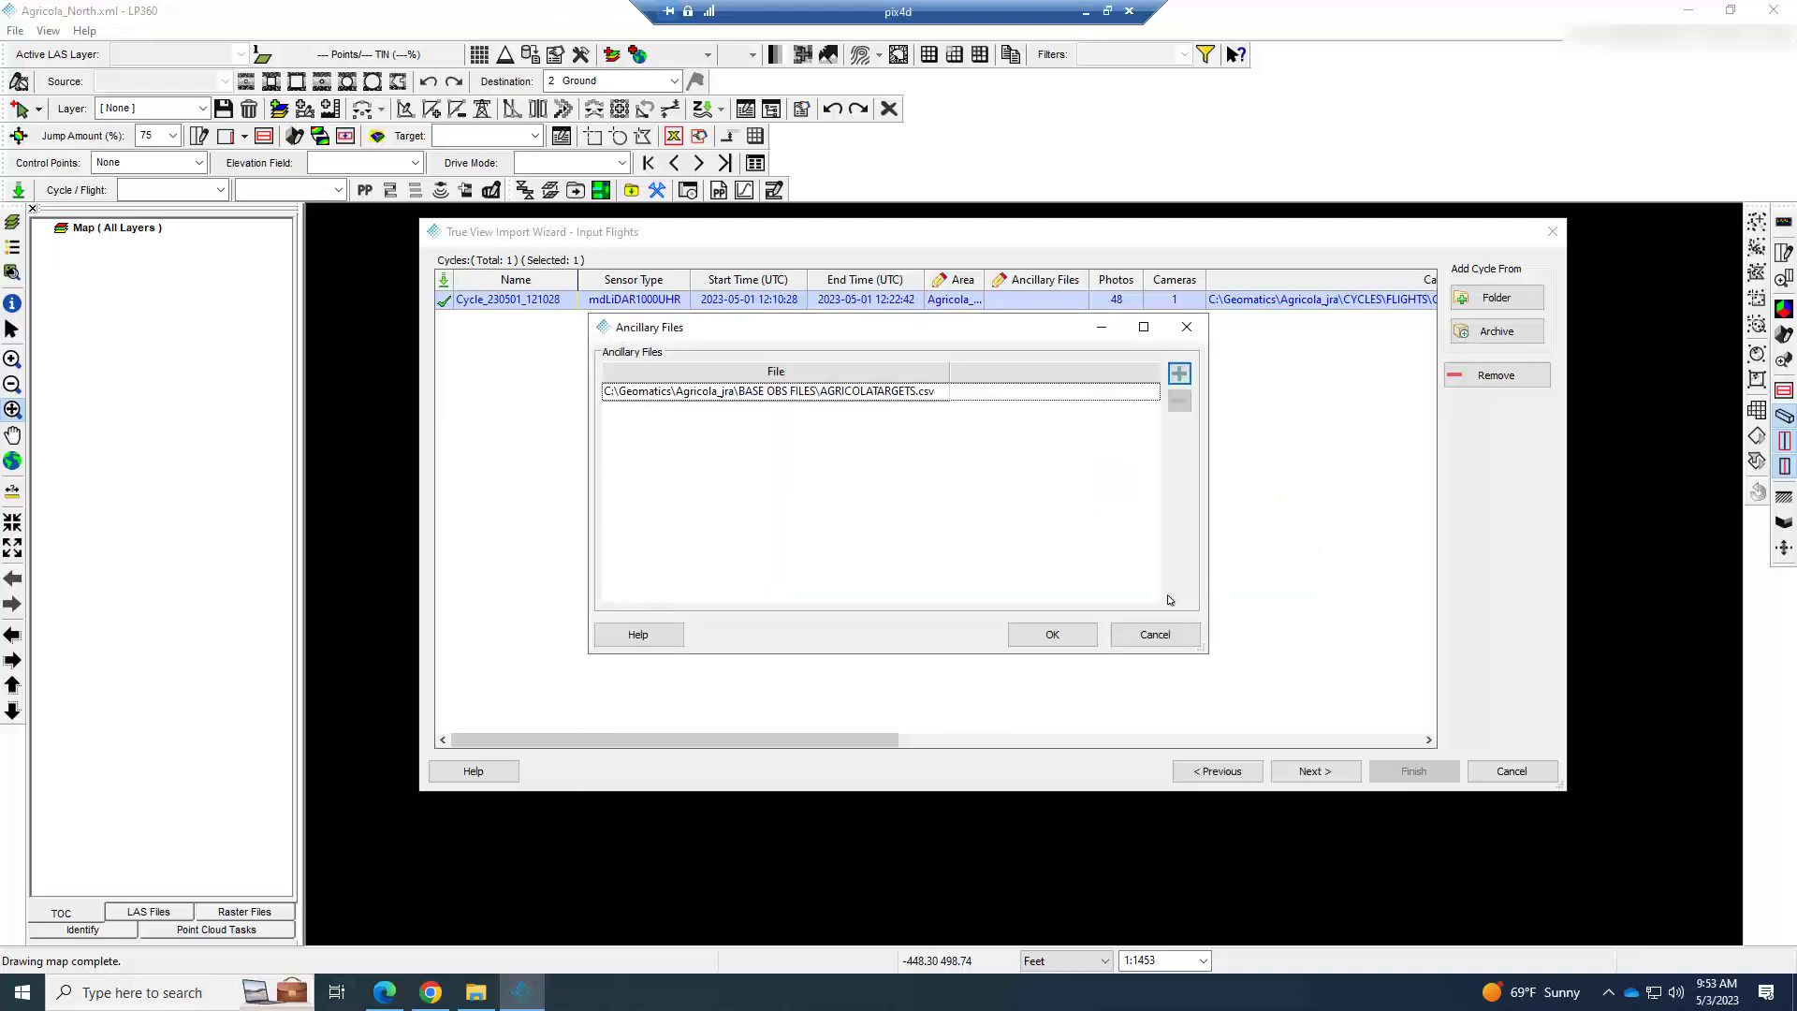
click(1049, 632)
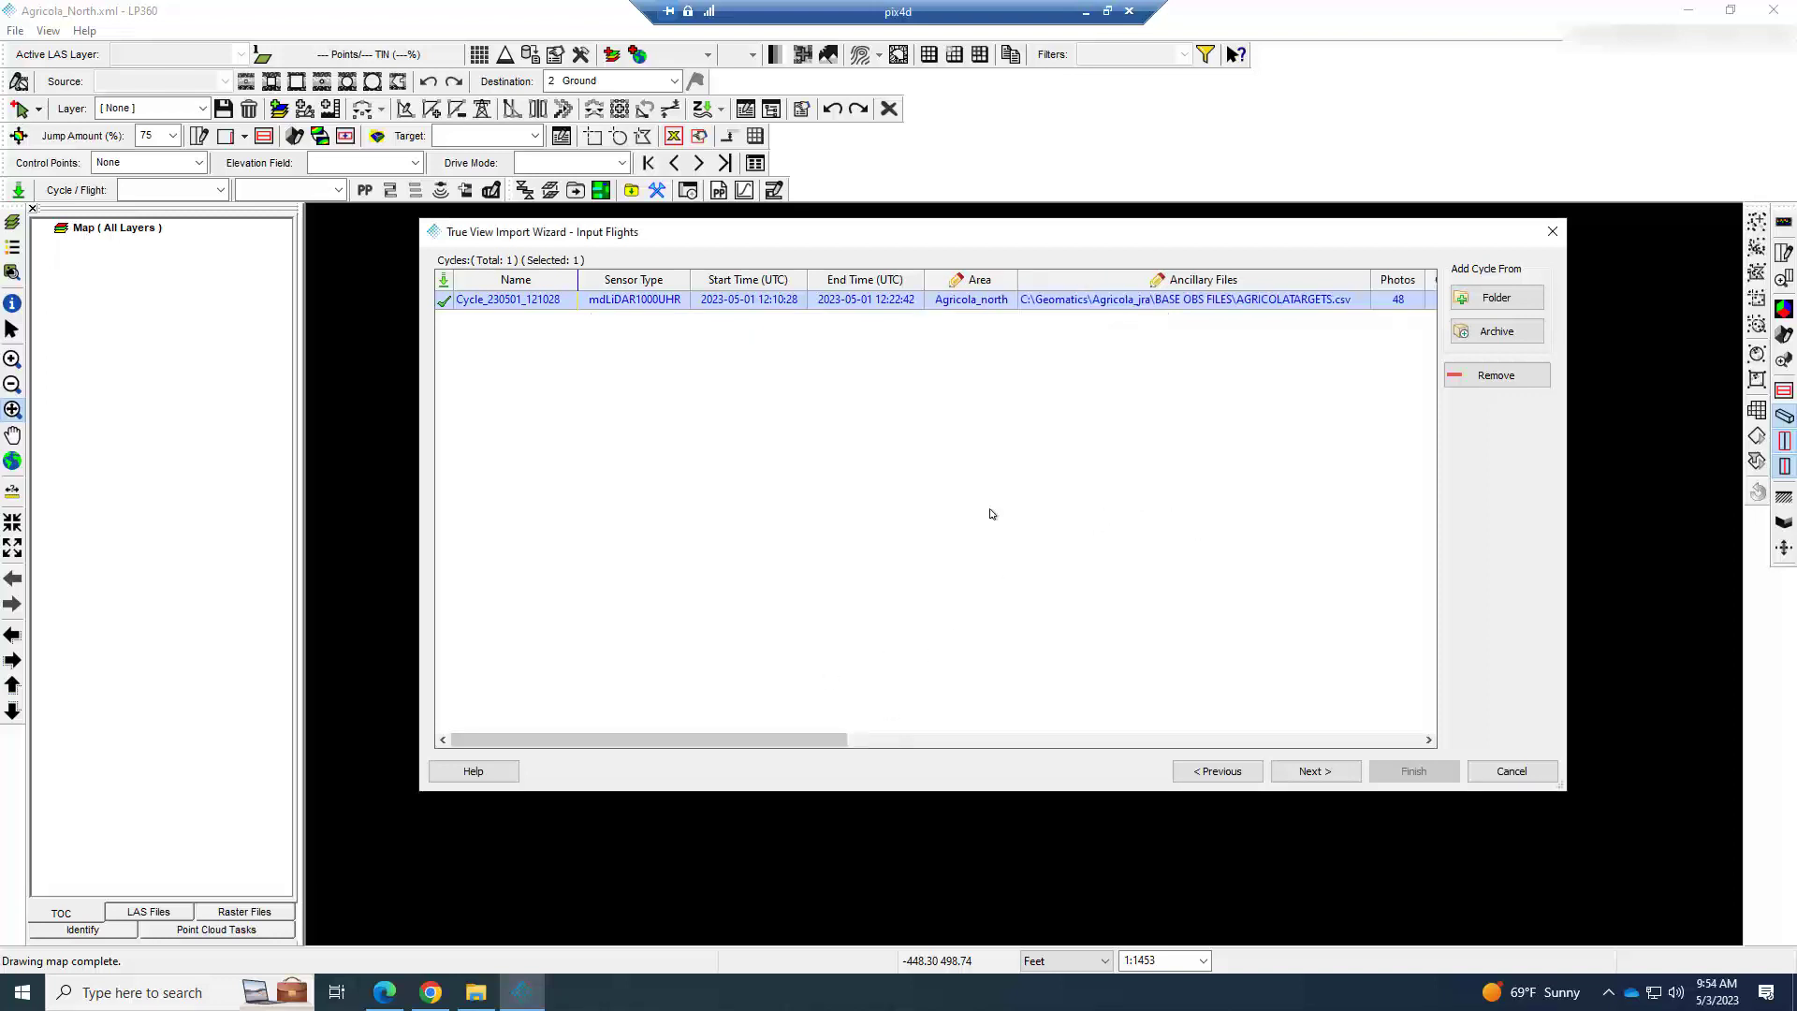
Proceed to the base observation files and add 06431210.23o from the 20230501 folder in BASE OBS FILES.
drag(800, 739, 954, 739)
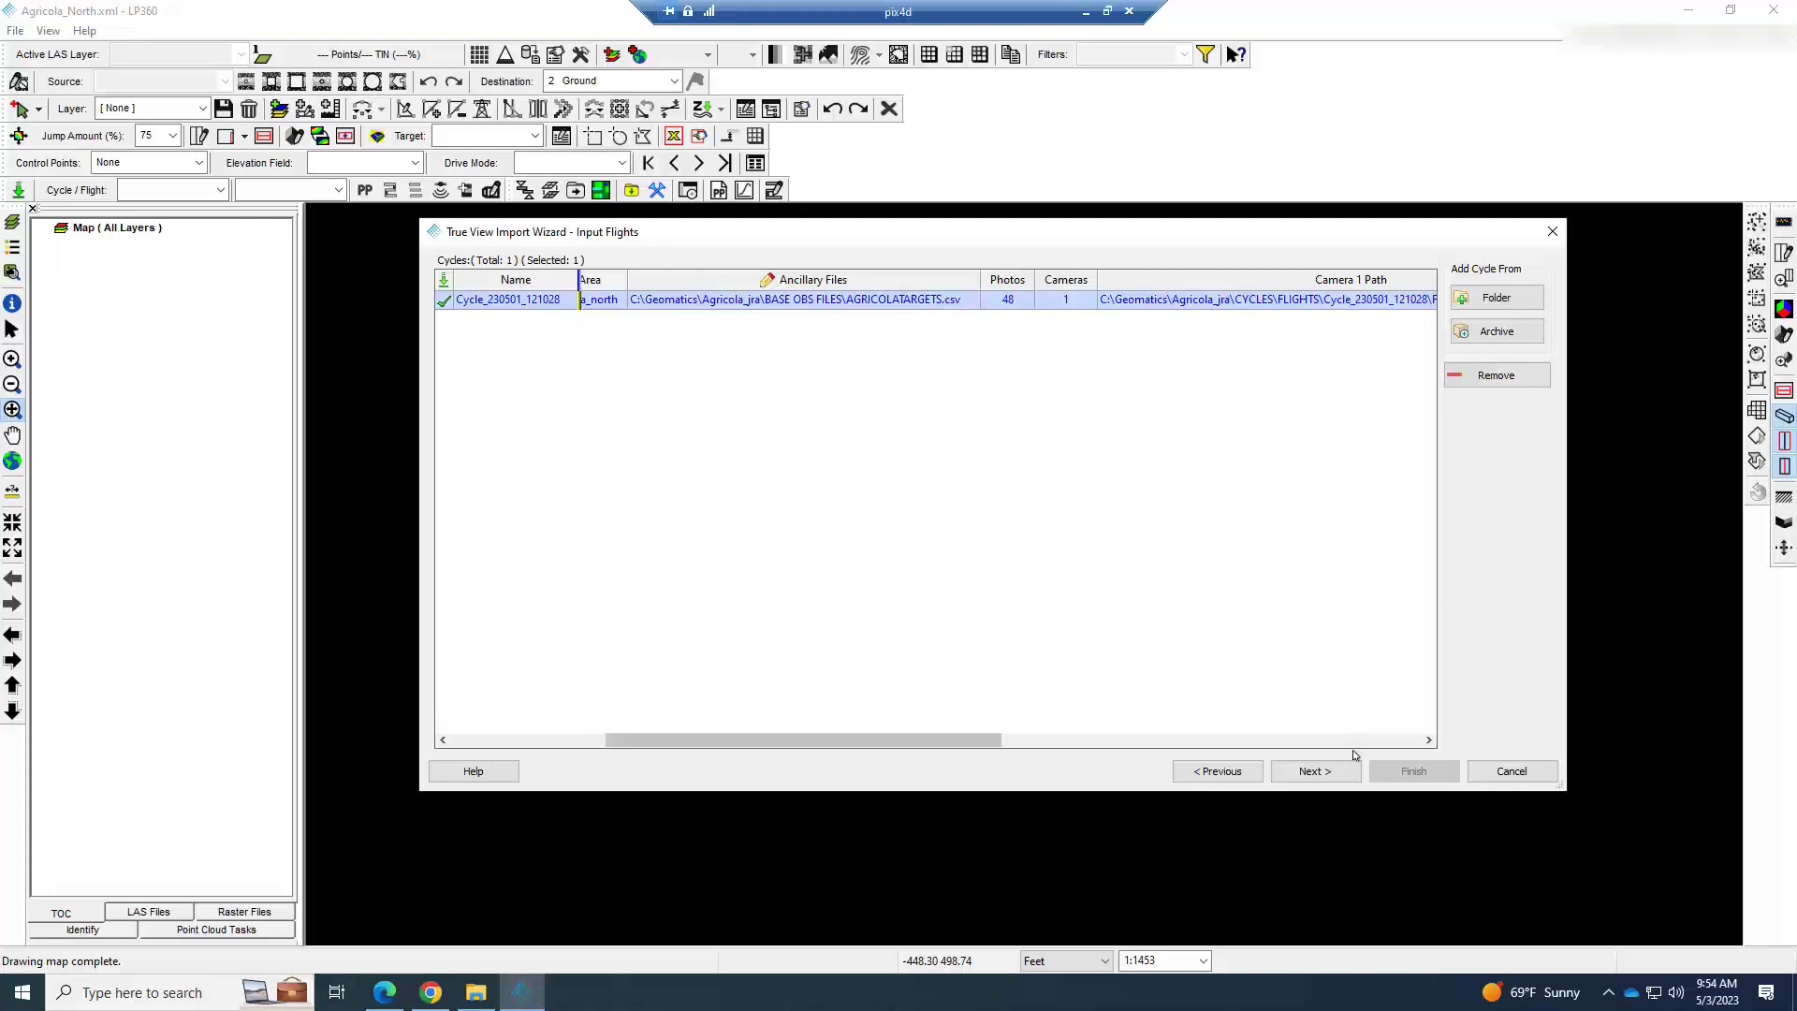
click(1313, 771)
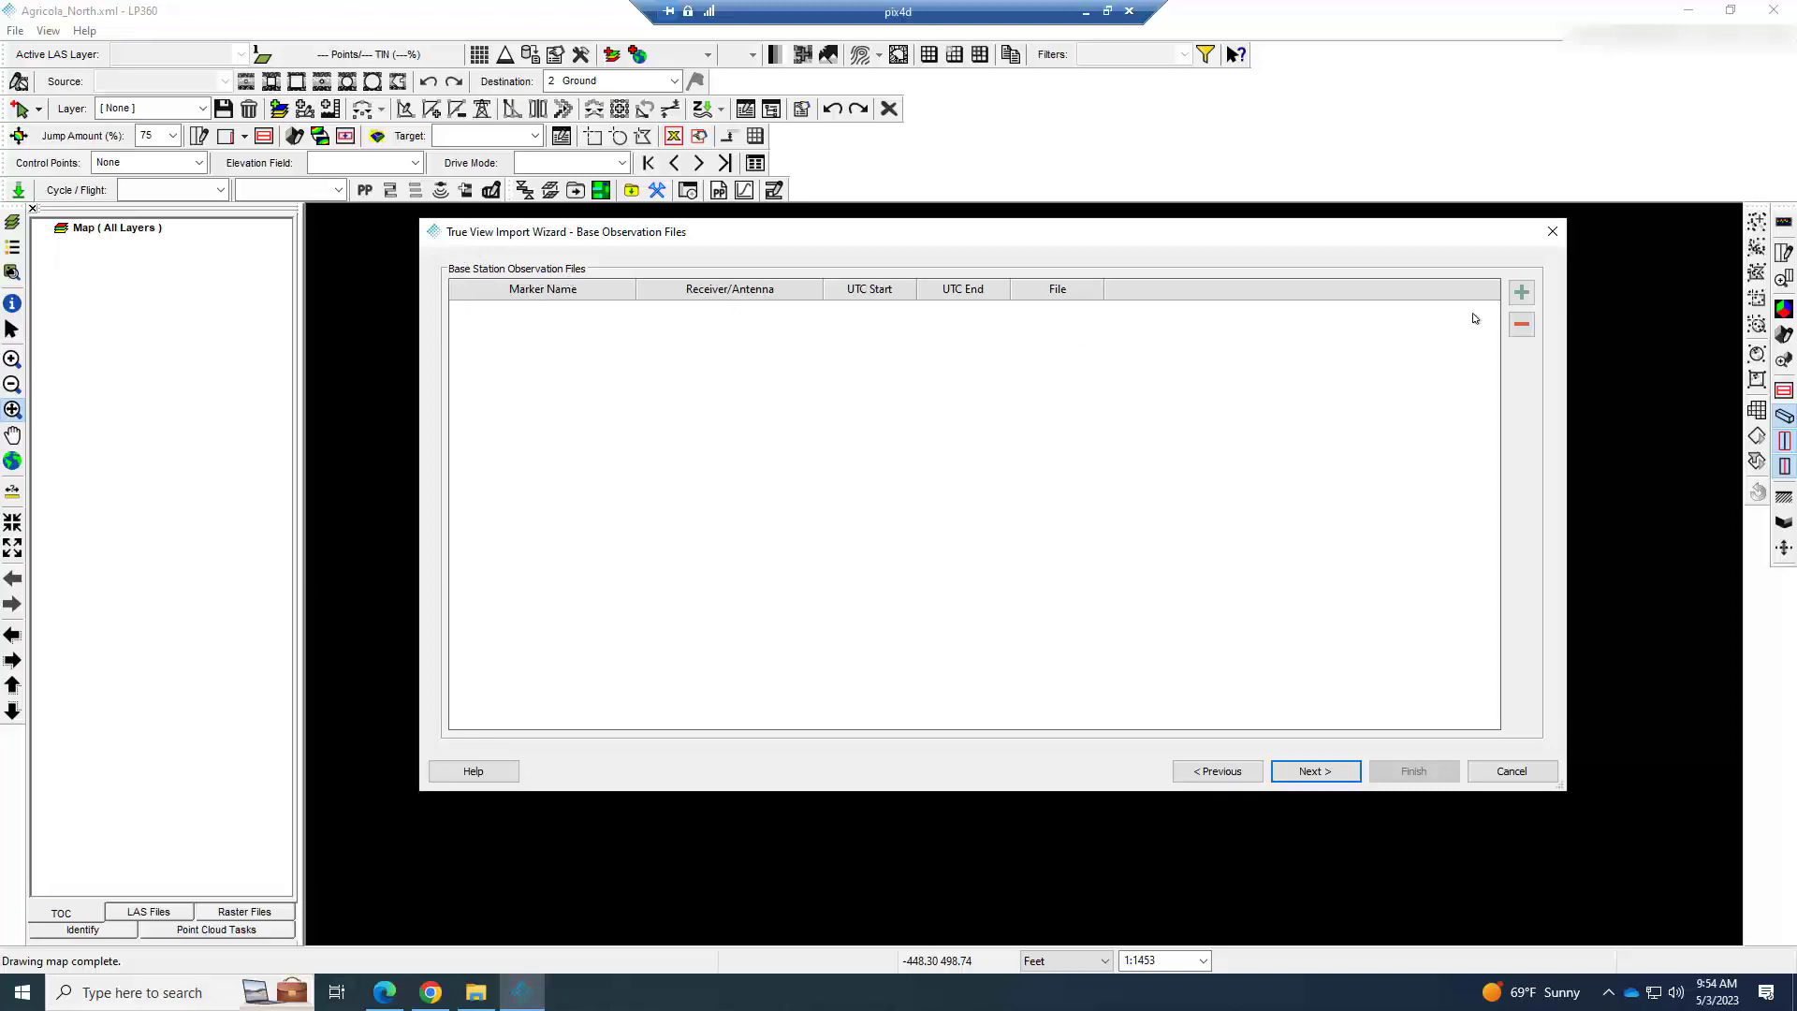
click(1521, 292)
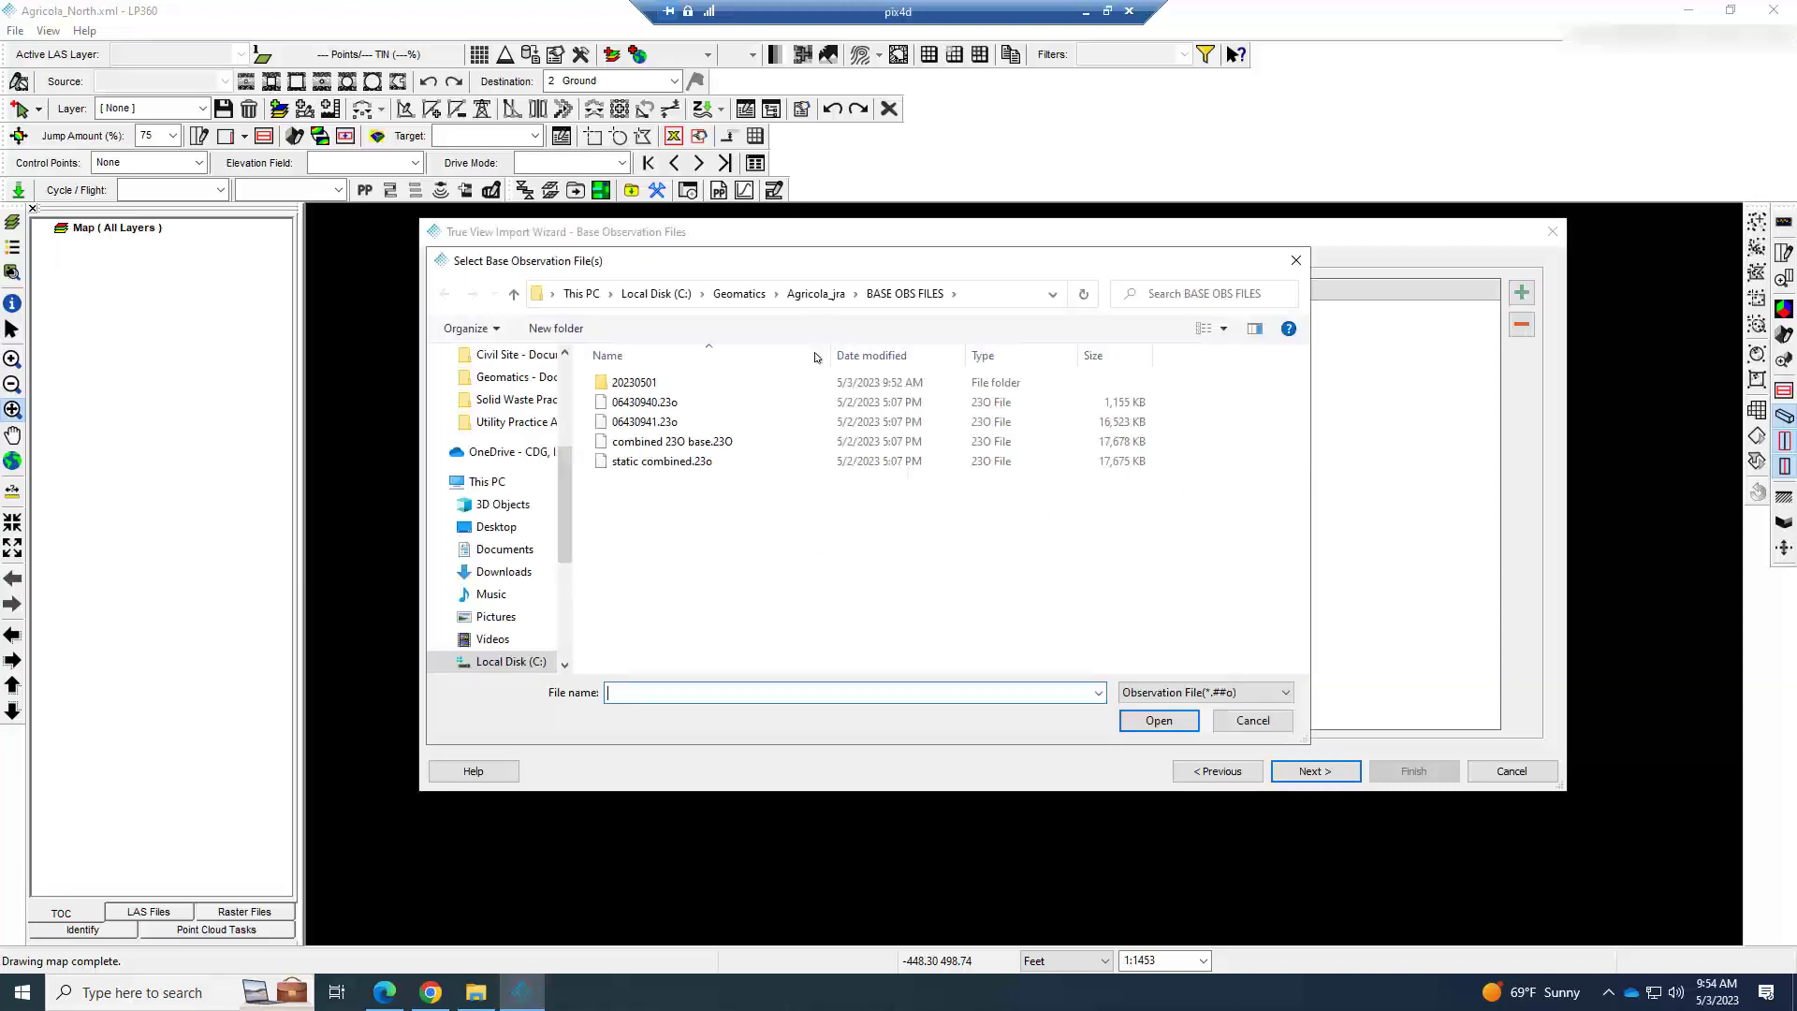
double_click(637, 382)
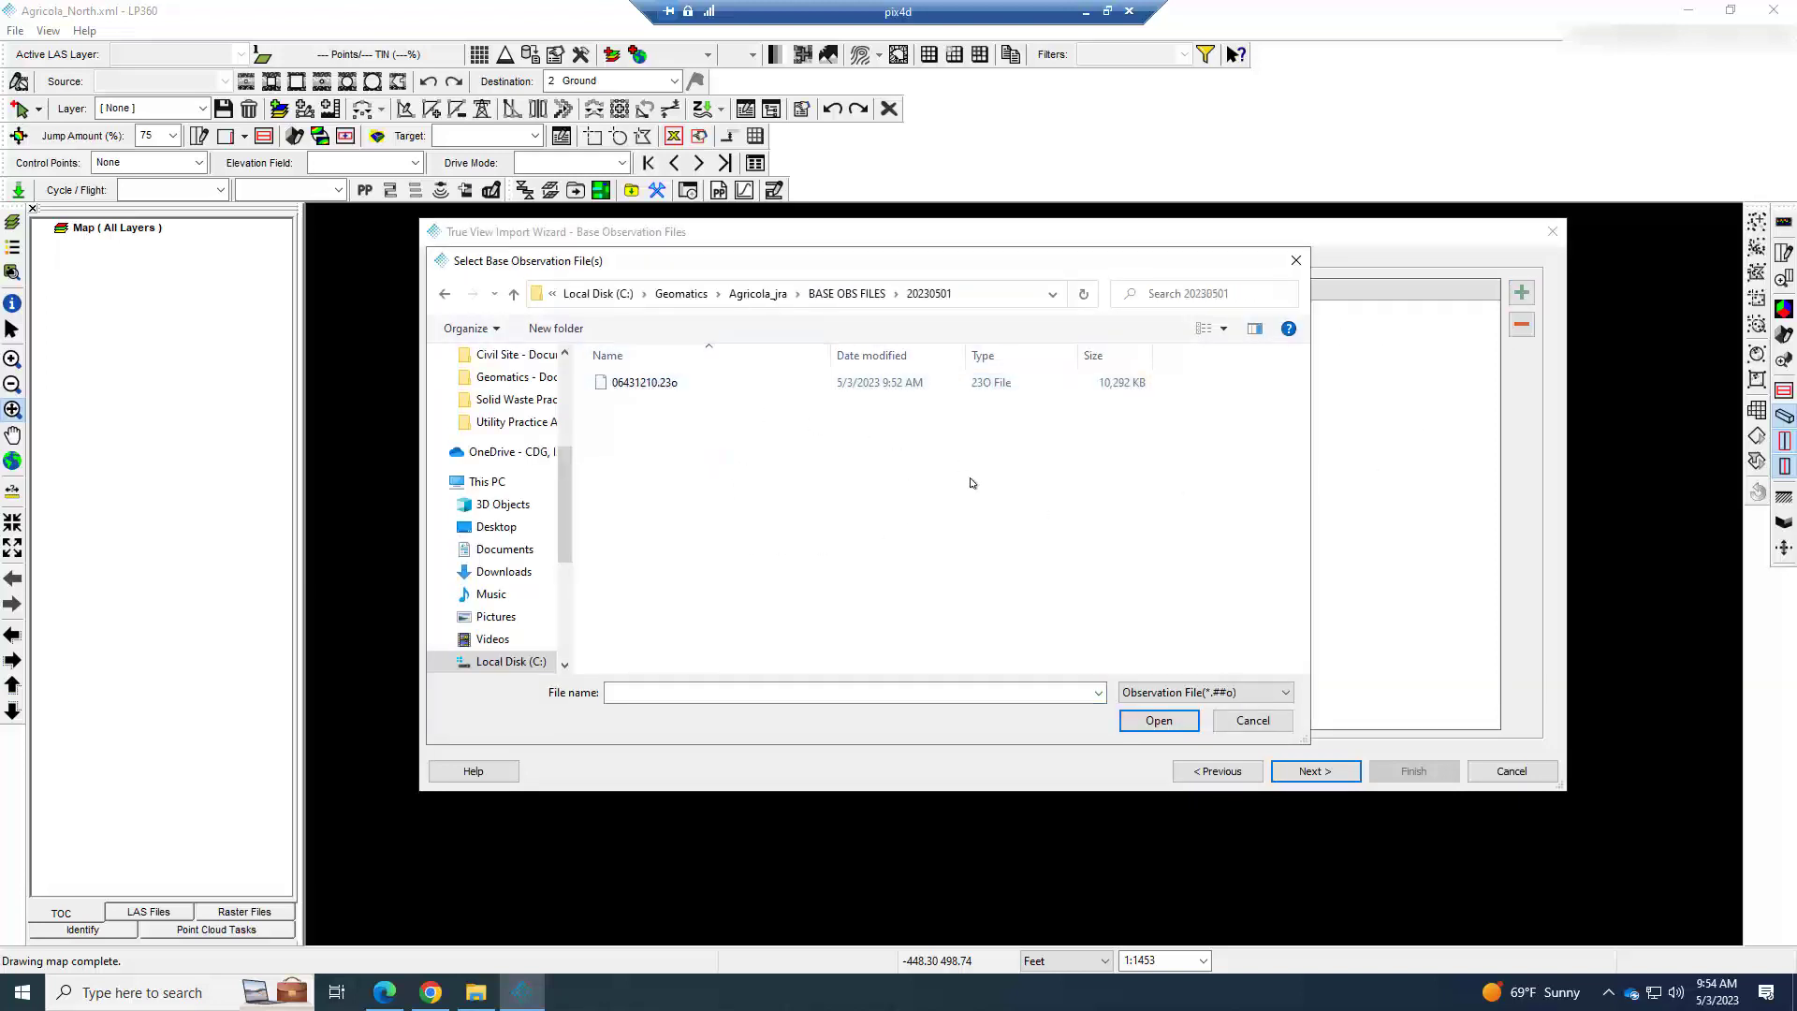
click(648, 391)
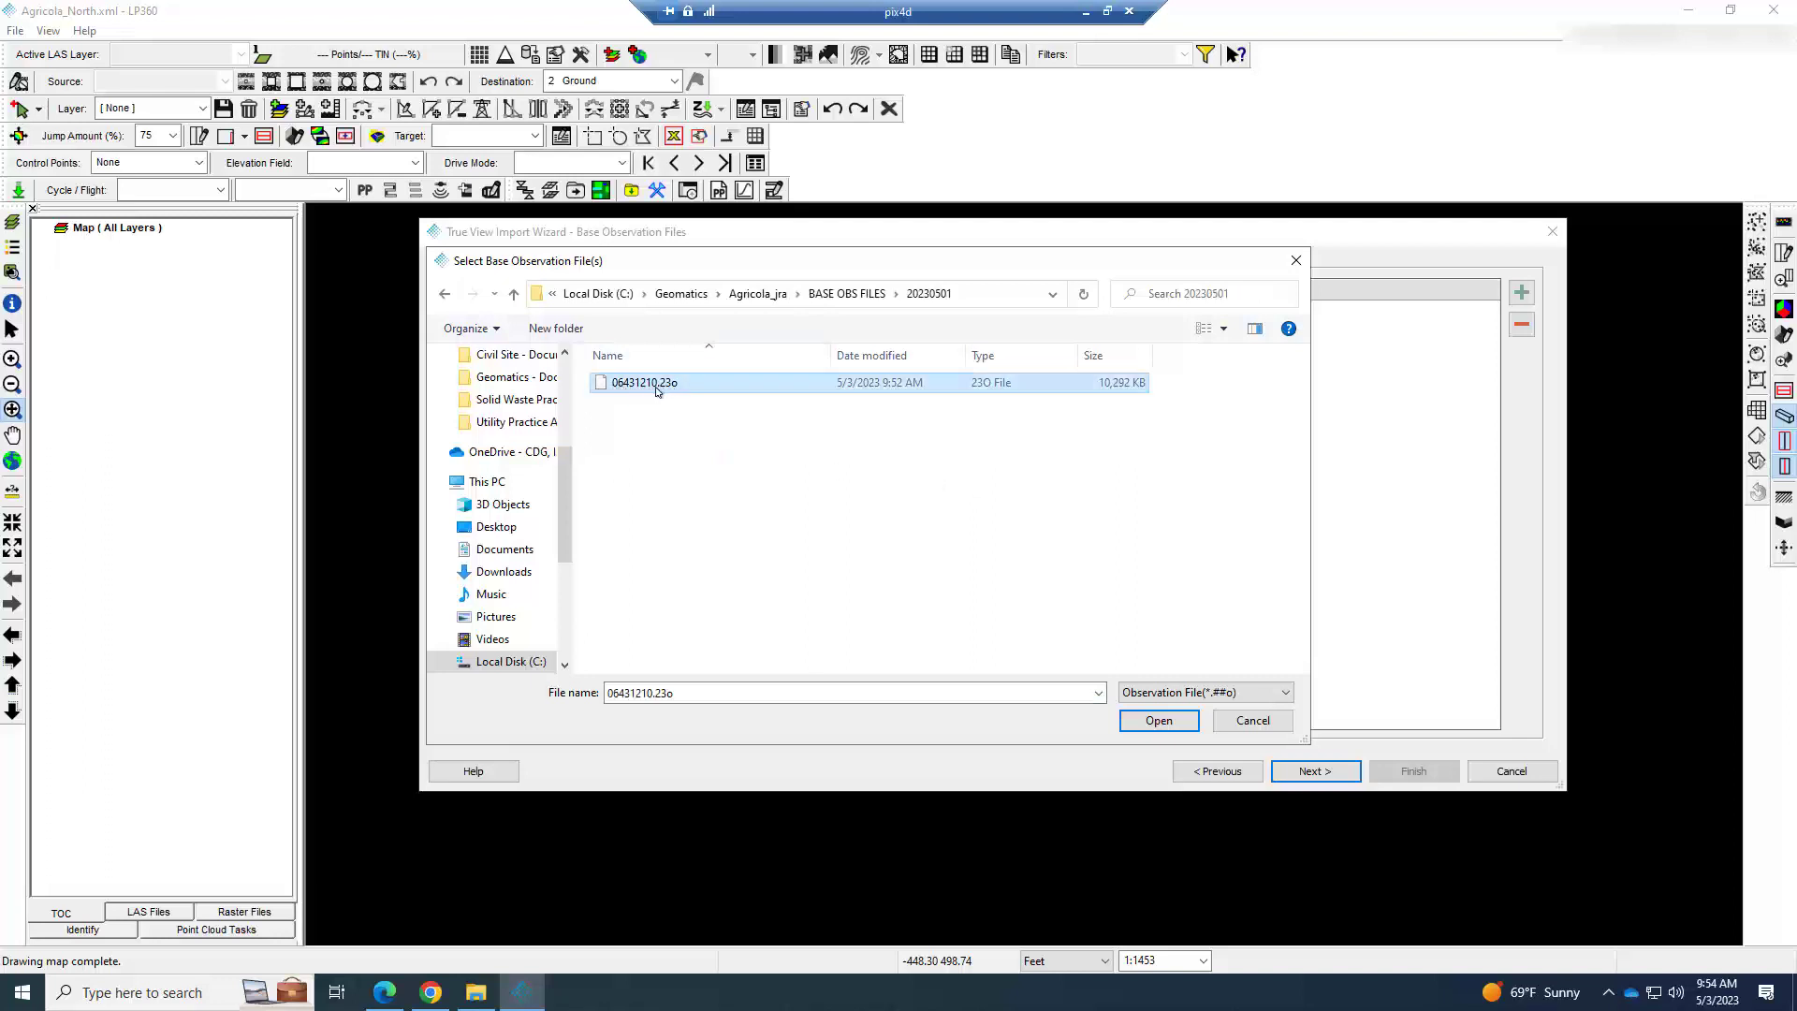
click(1186, 726)
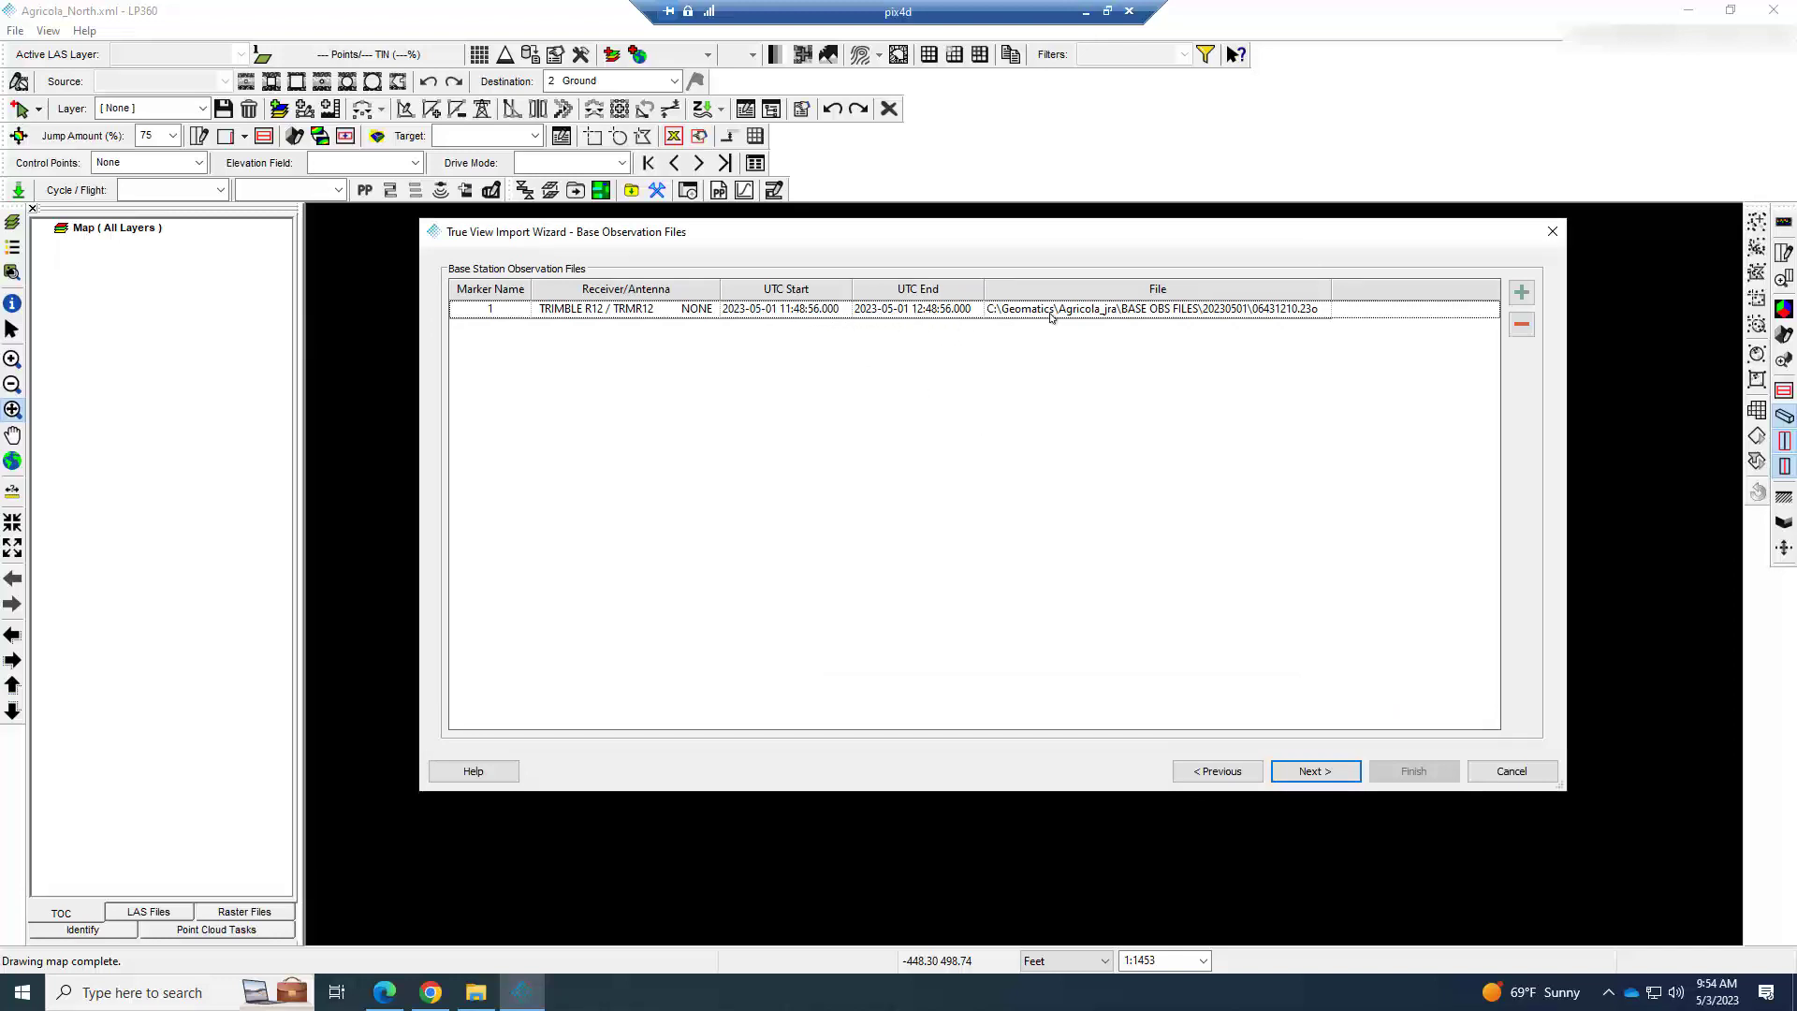
Review the cycle's base positioning, leave the reference mark to Enter Later, and finish importing the flight into the current project.
click(1315, 771)
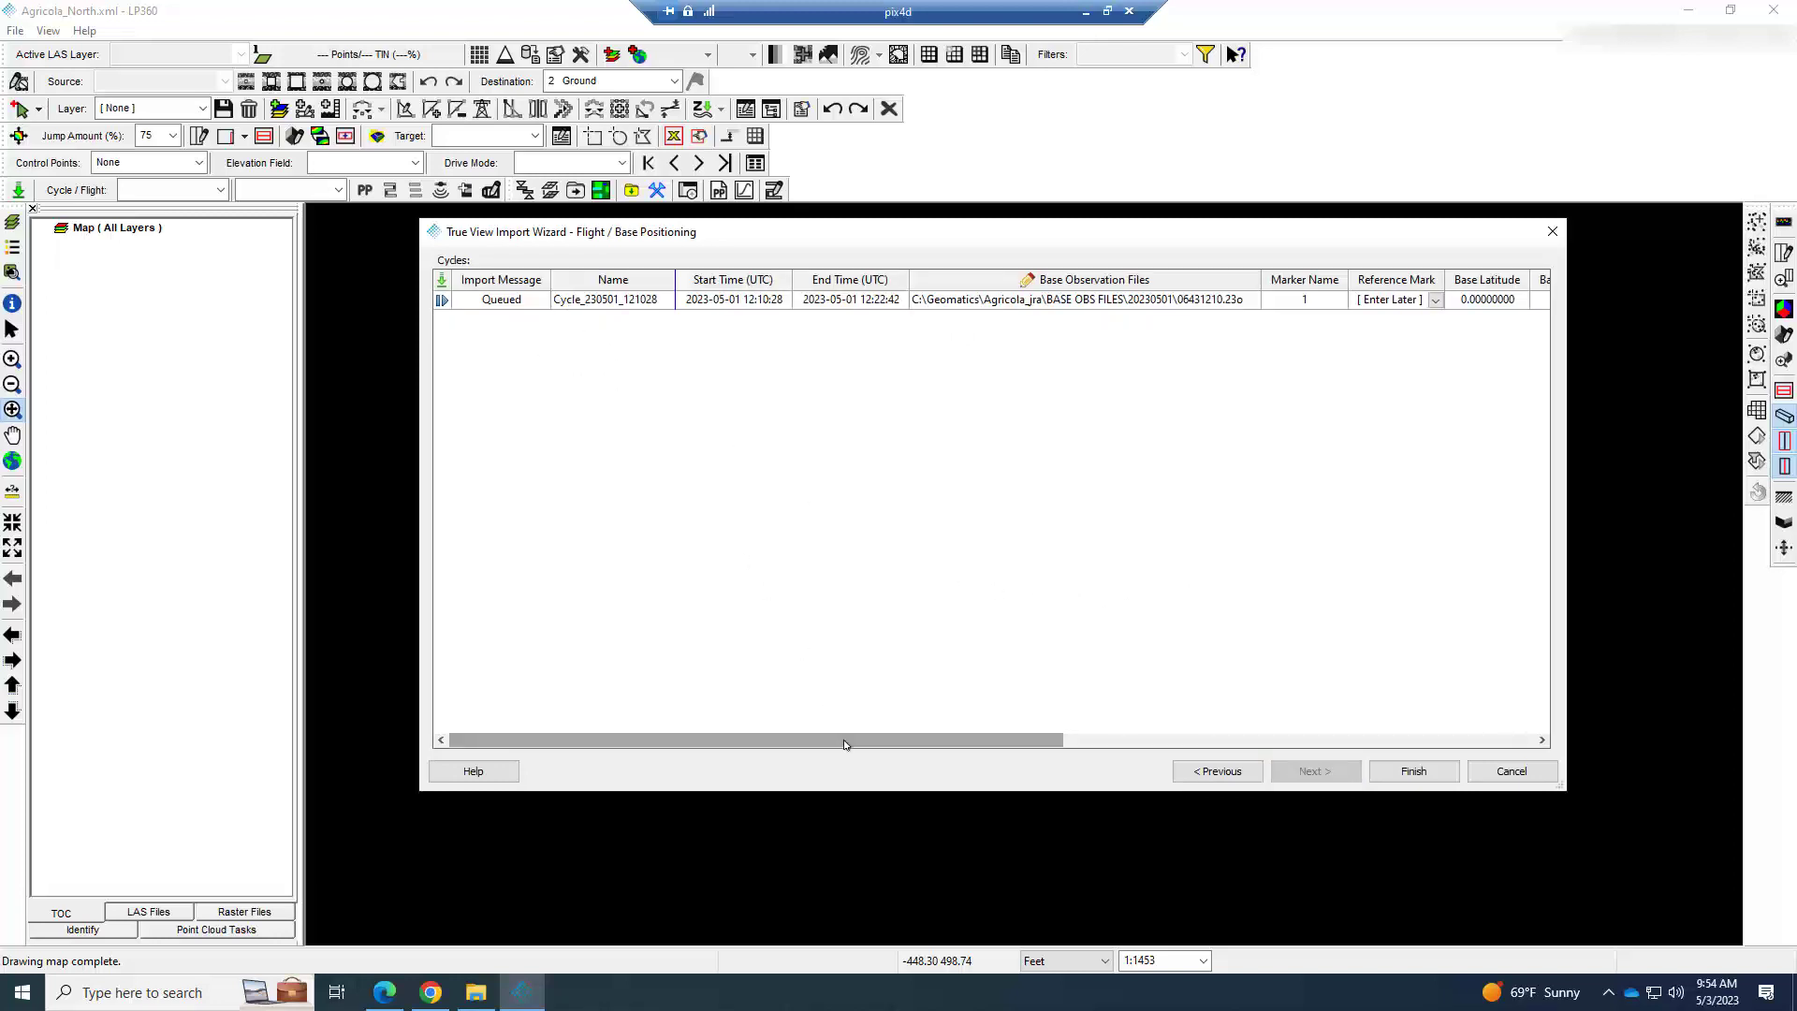
drag(845, 745, 1181, 735)
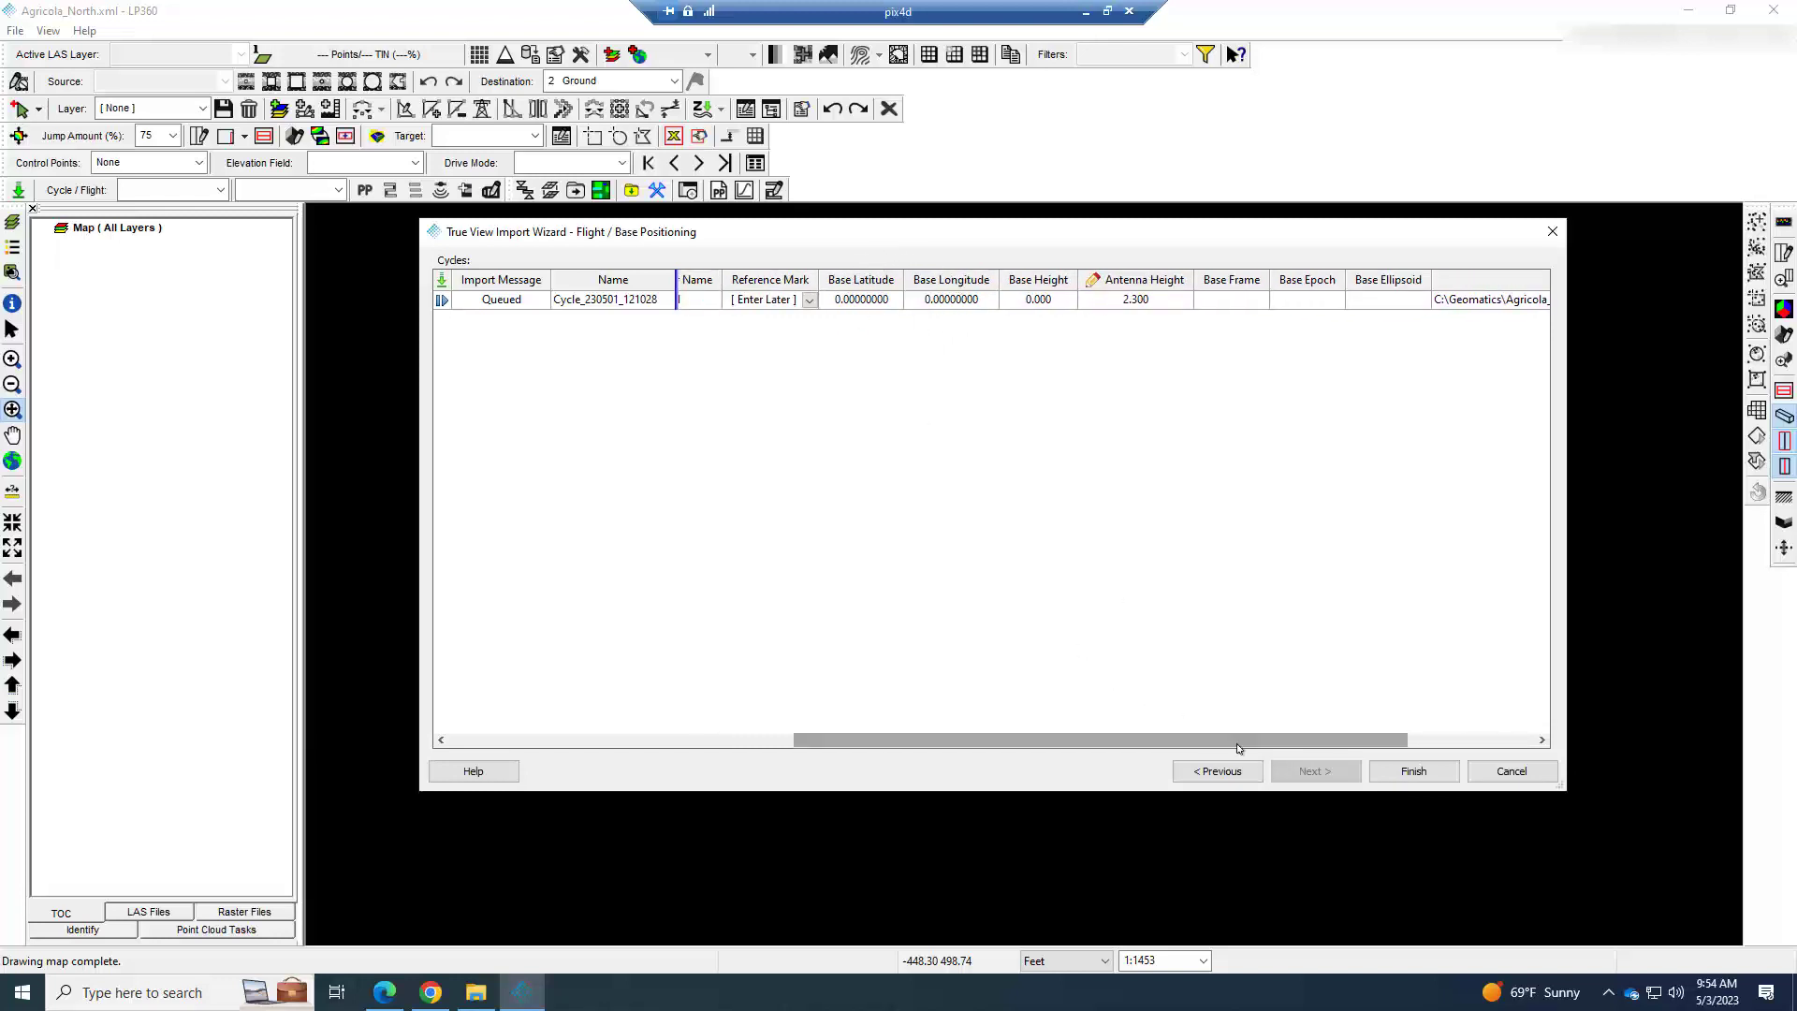
mouse_move(1239, 747)
mouse_down()
mouse_move(1376, 742)
mouse_move(1231, 736)
mouse_up()
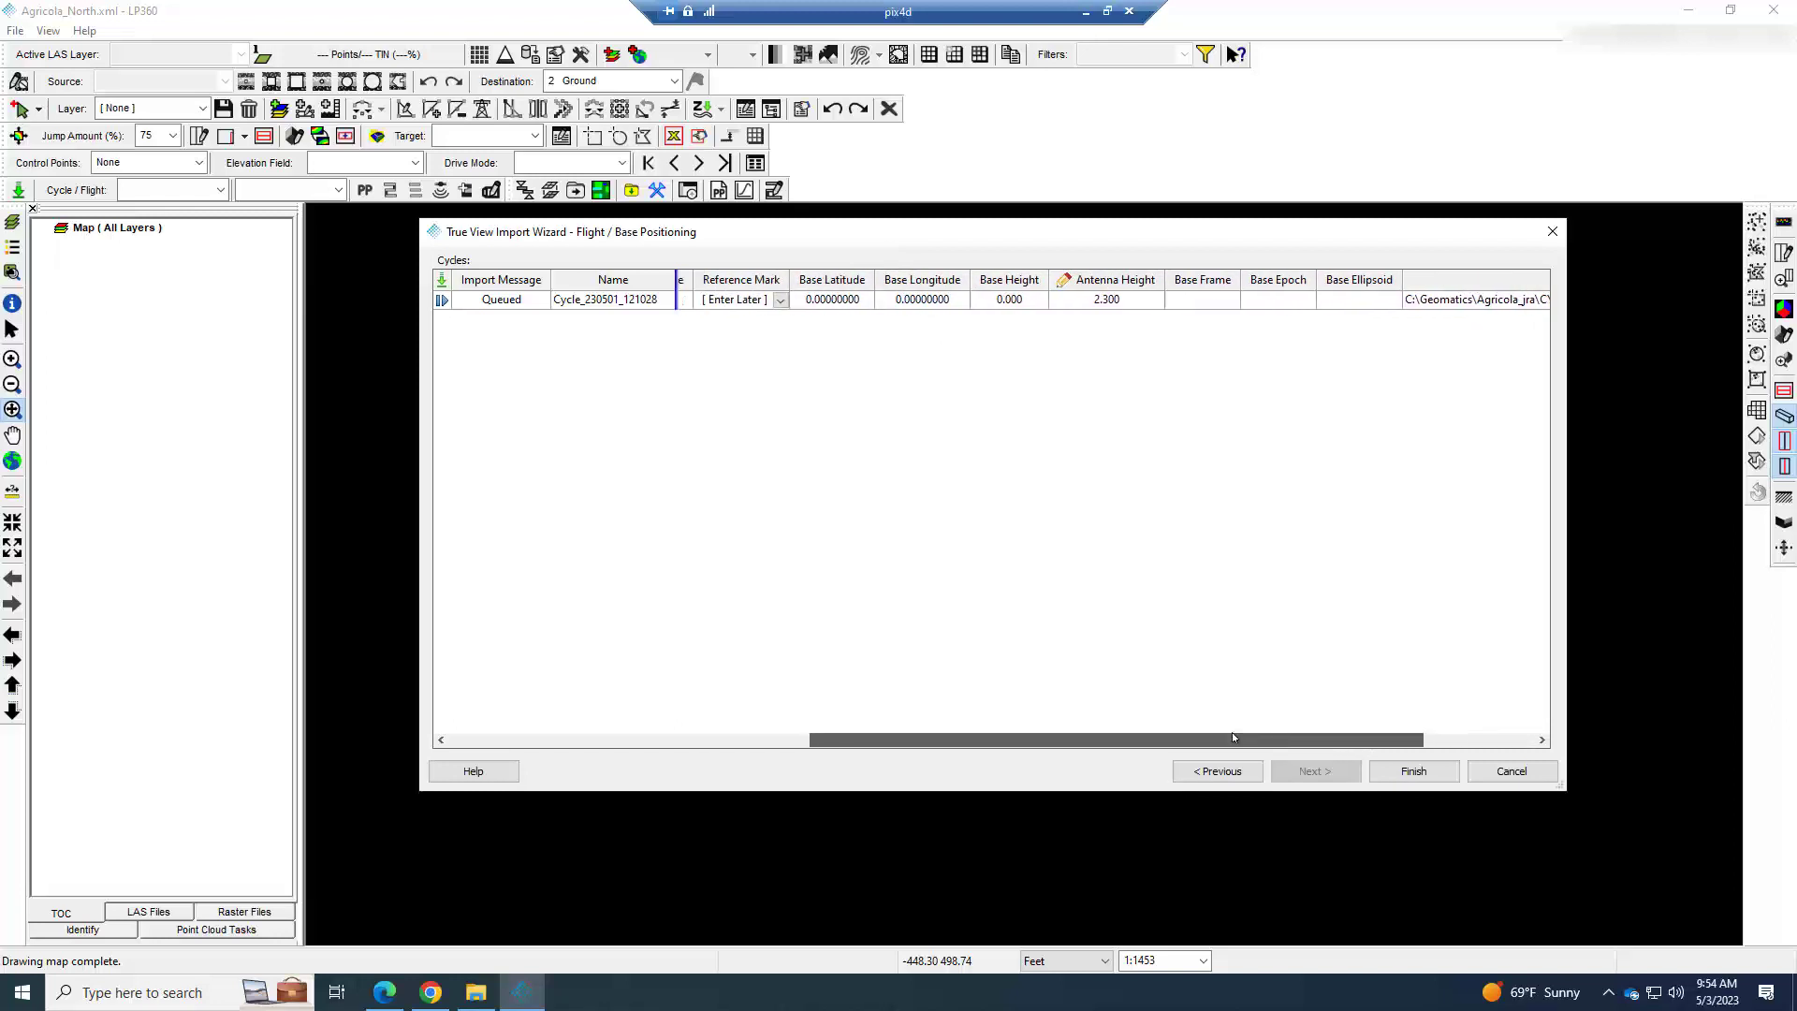
click(1380, 768)
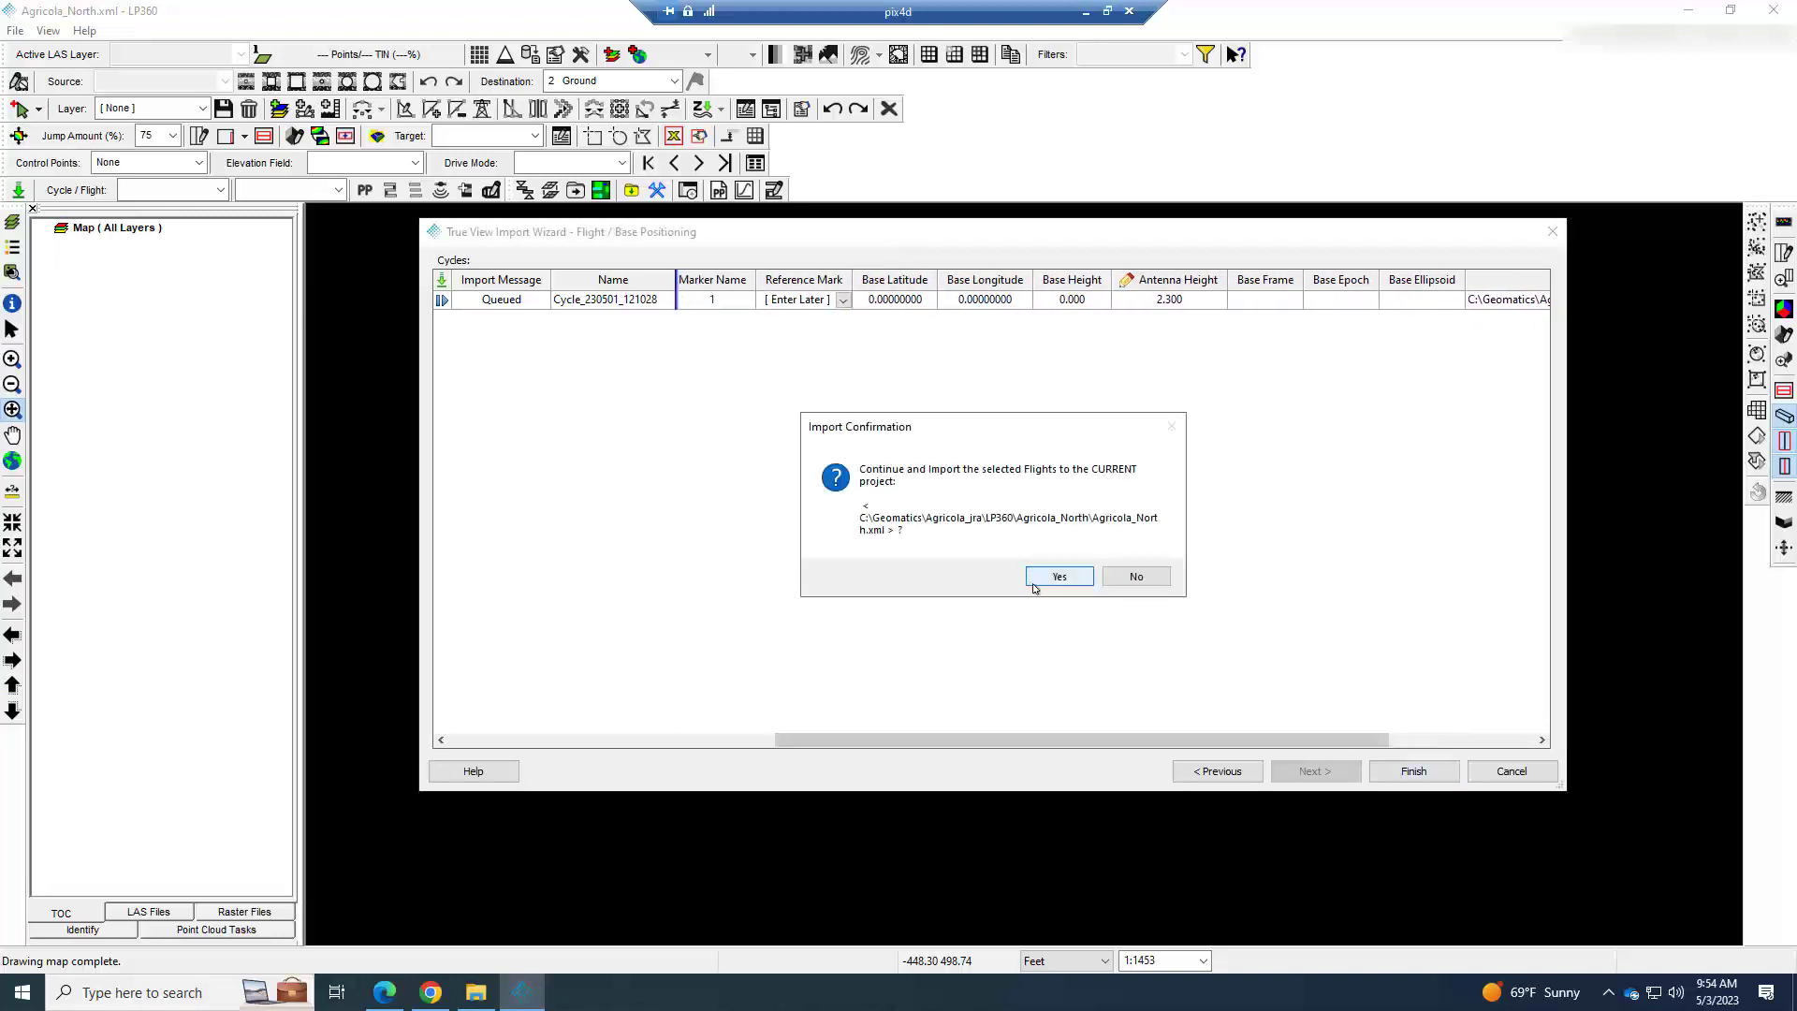
click(1043, 581)
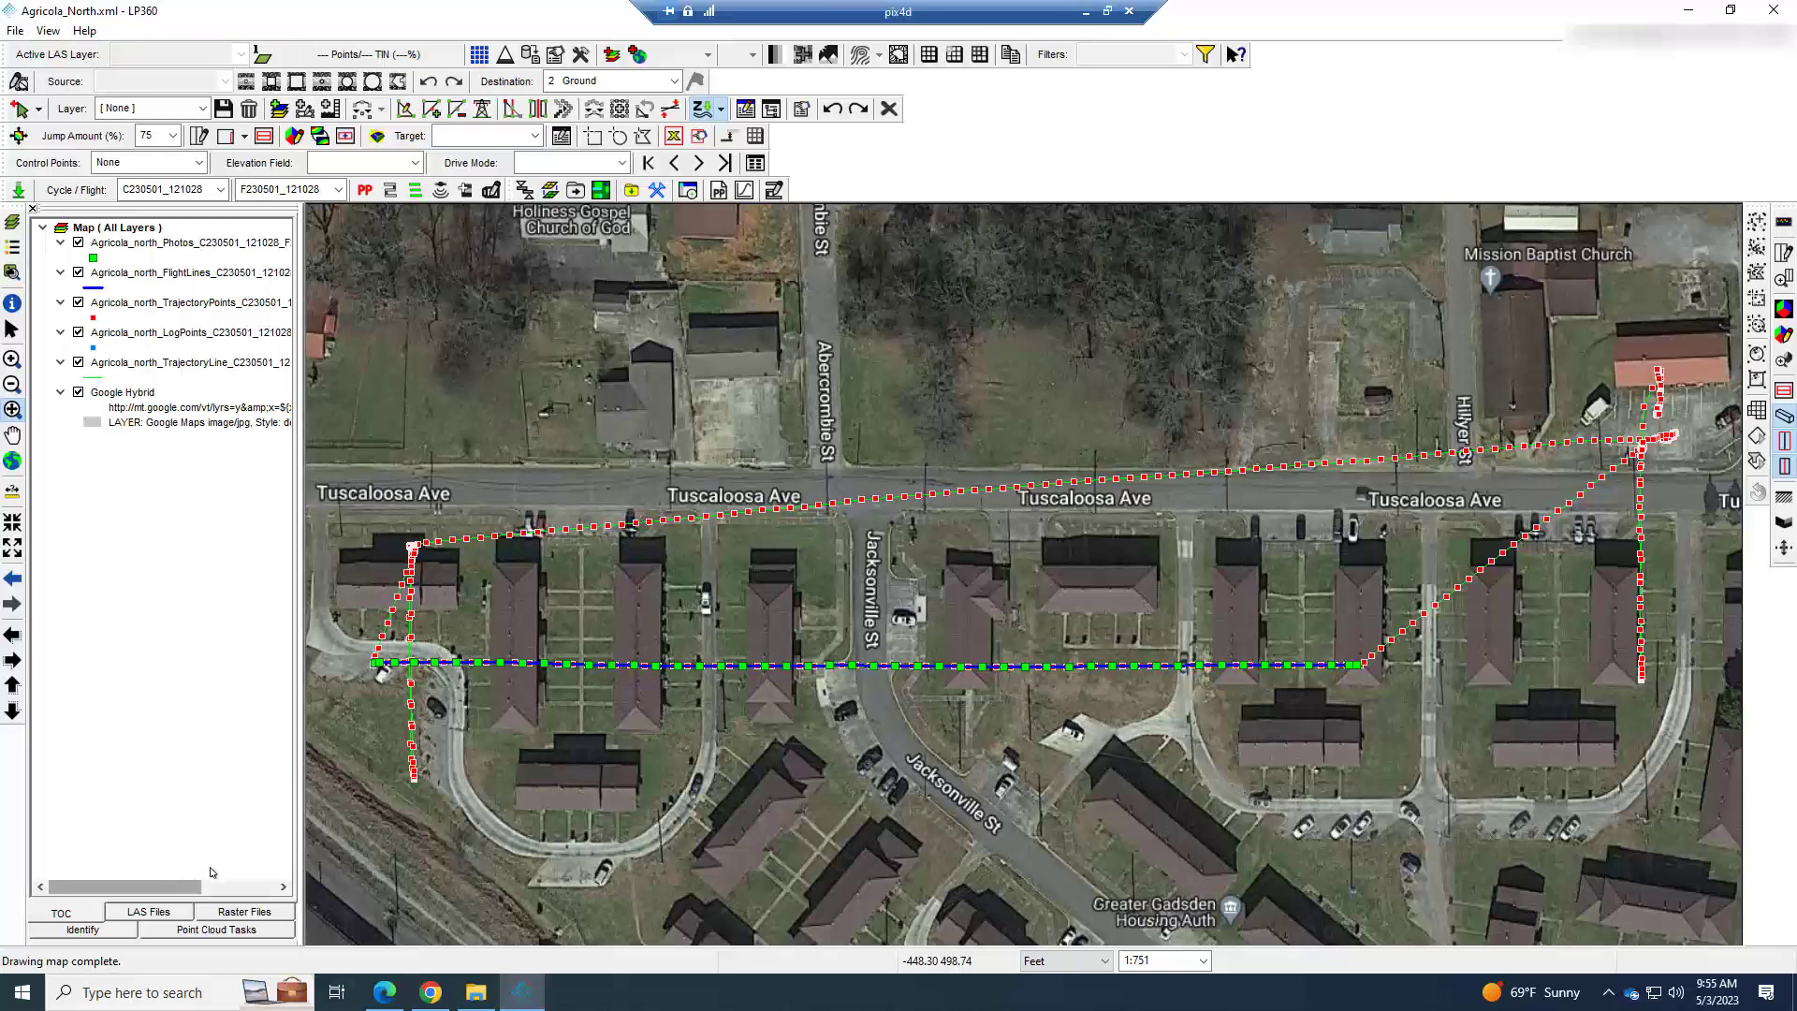
Hide the Photos, FlightLines, TrajectoryPoints, LogPoints and TrajectoryLine layers so only the Google Hybrid imagery is displayed.
mouse_move(132, 882)
mouse_down()
mouse_move(211, 874)
mouse_move(121, 868)
mouse_up()
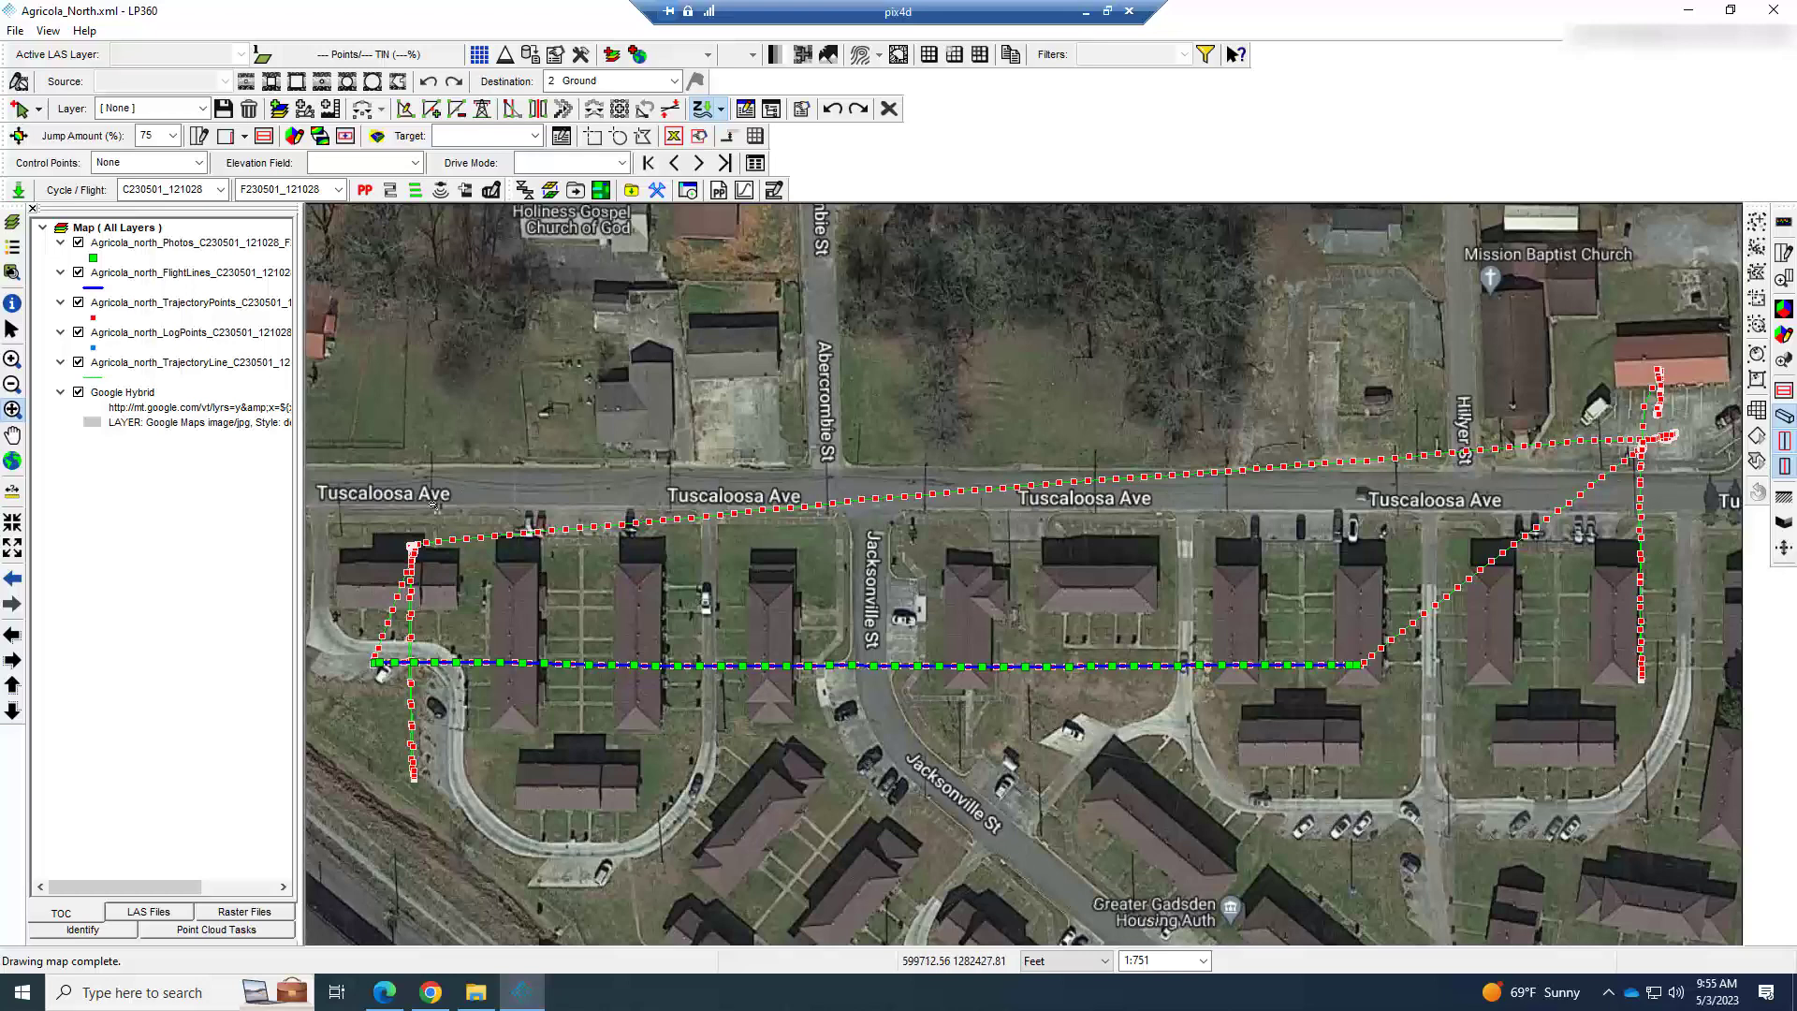
click(78, 242)
click(79, 273)
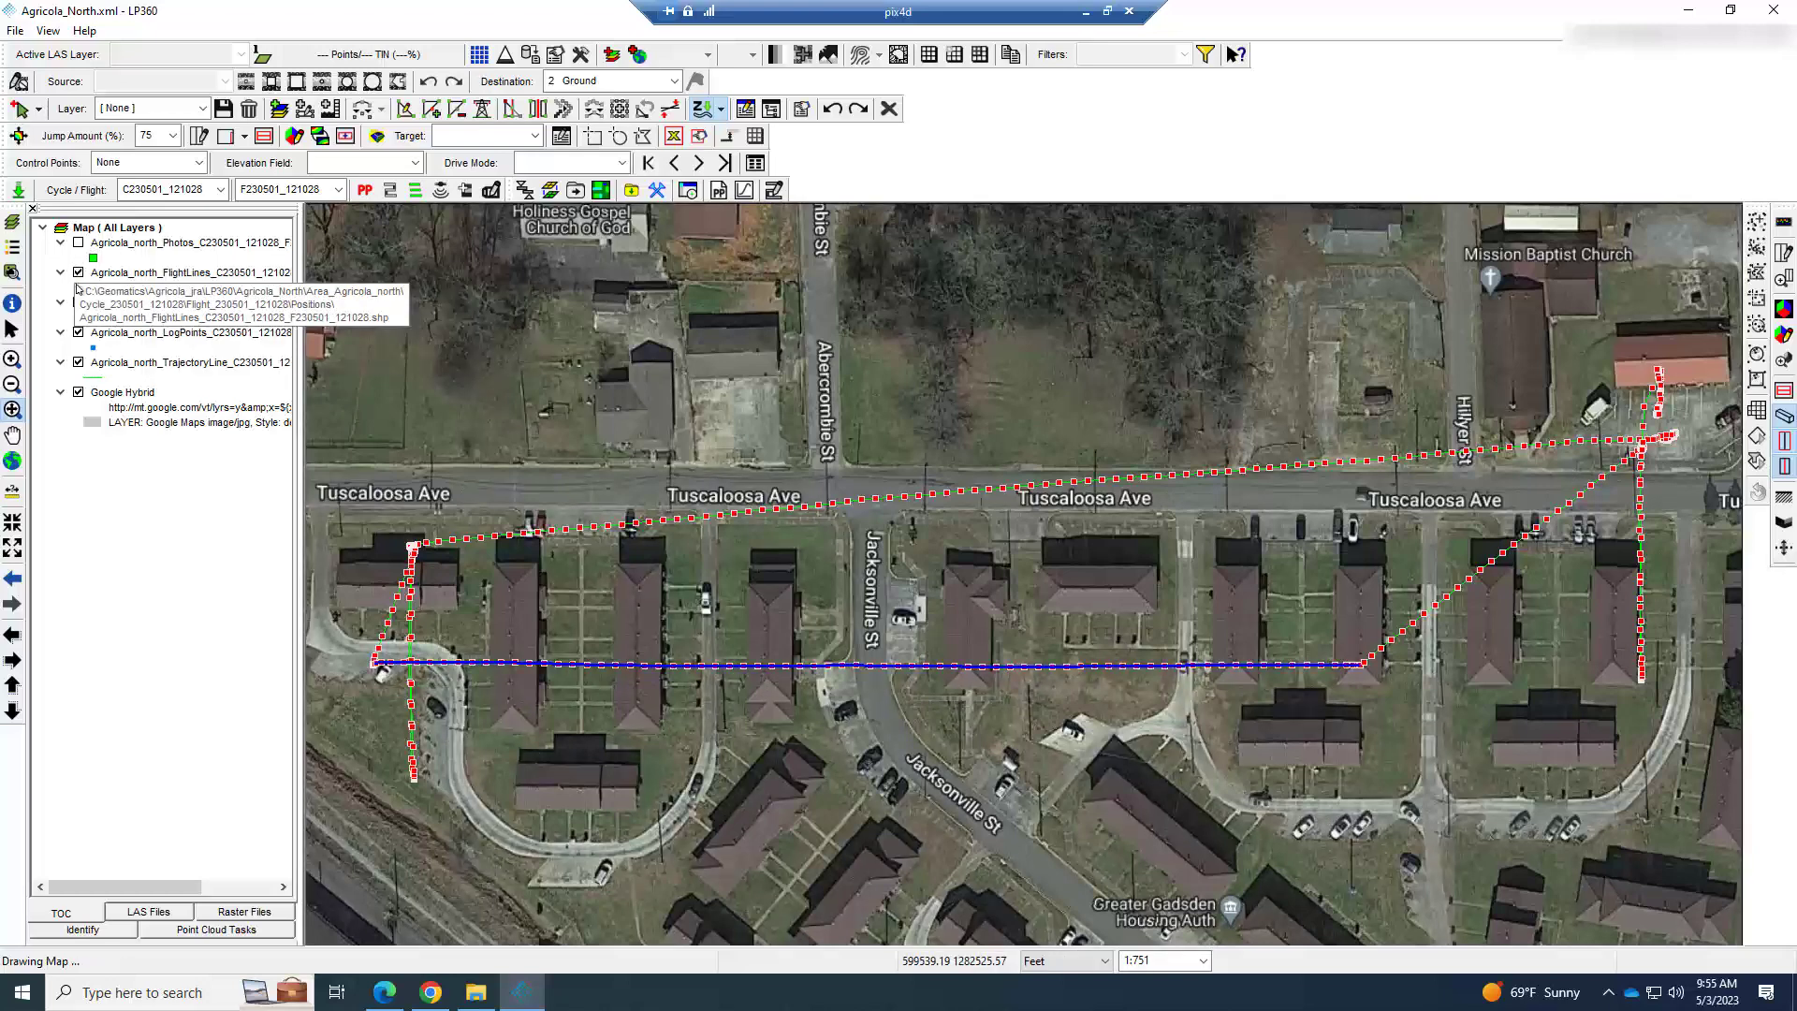
click(79, 302)
click(79, 332)
click(79, 363)
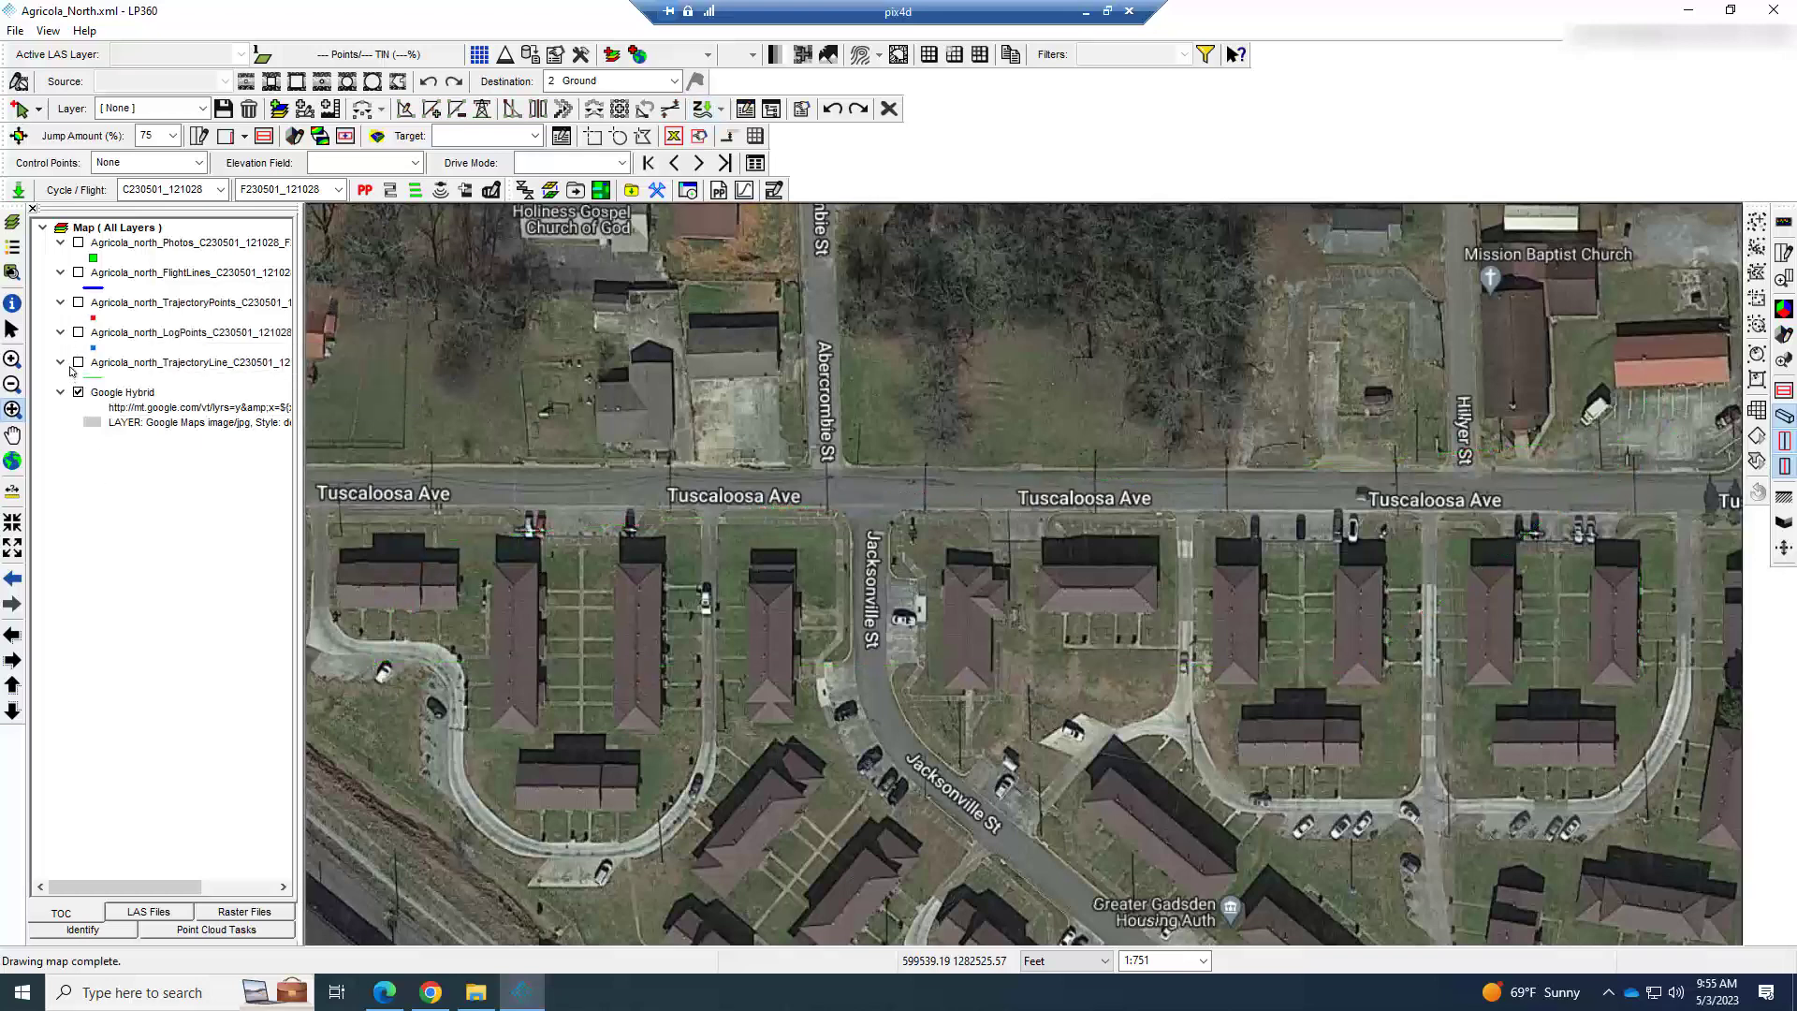
View the TrajectoryLine layer on its own, collapsing its legend entry, and view the LogPoints layer on its own.
click(79, 363)
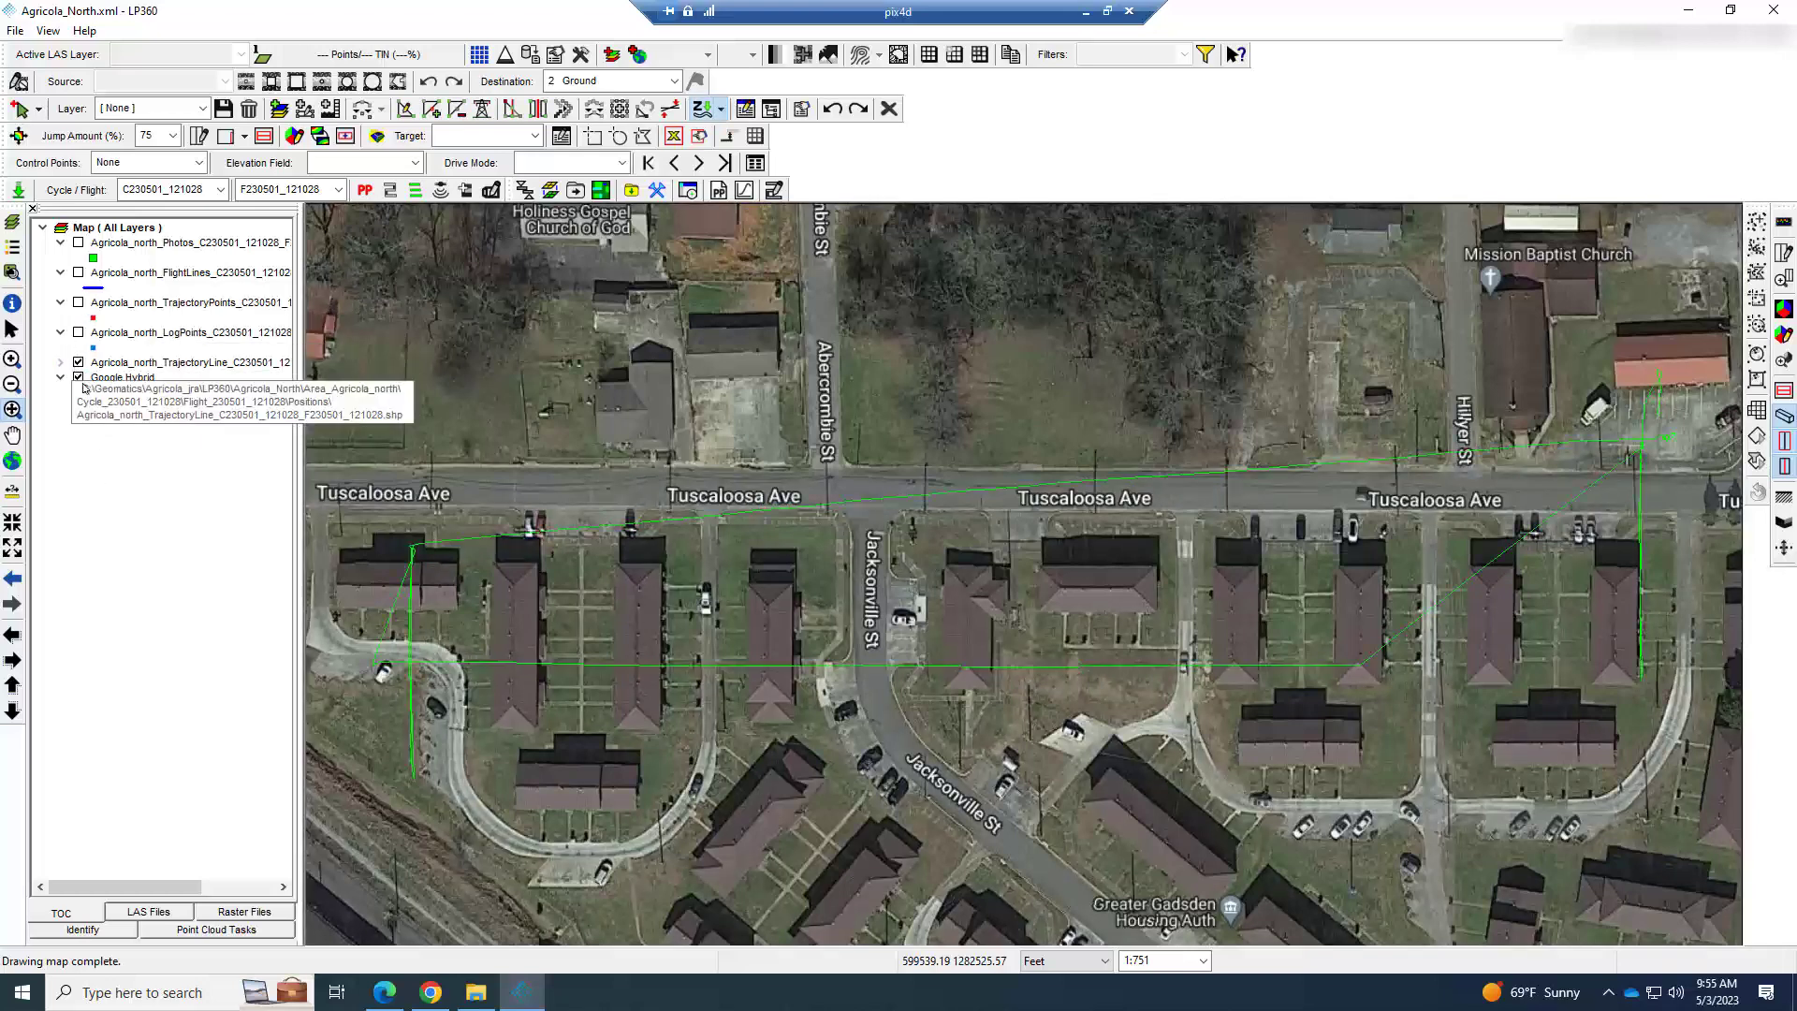
click(59, 362)
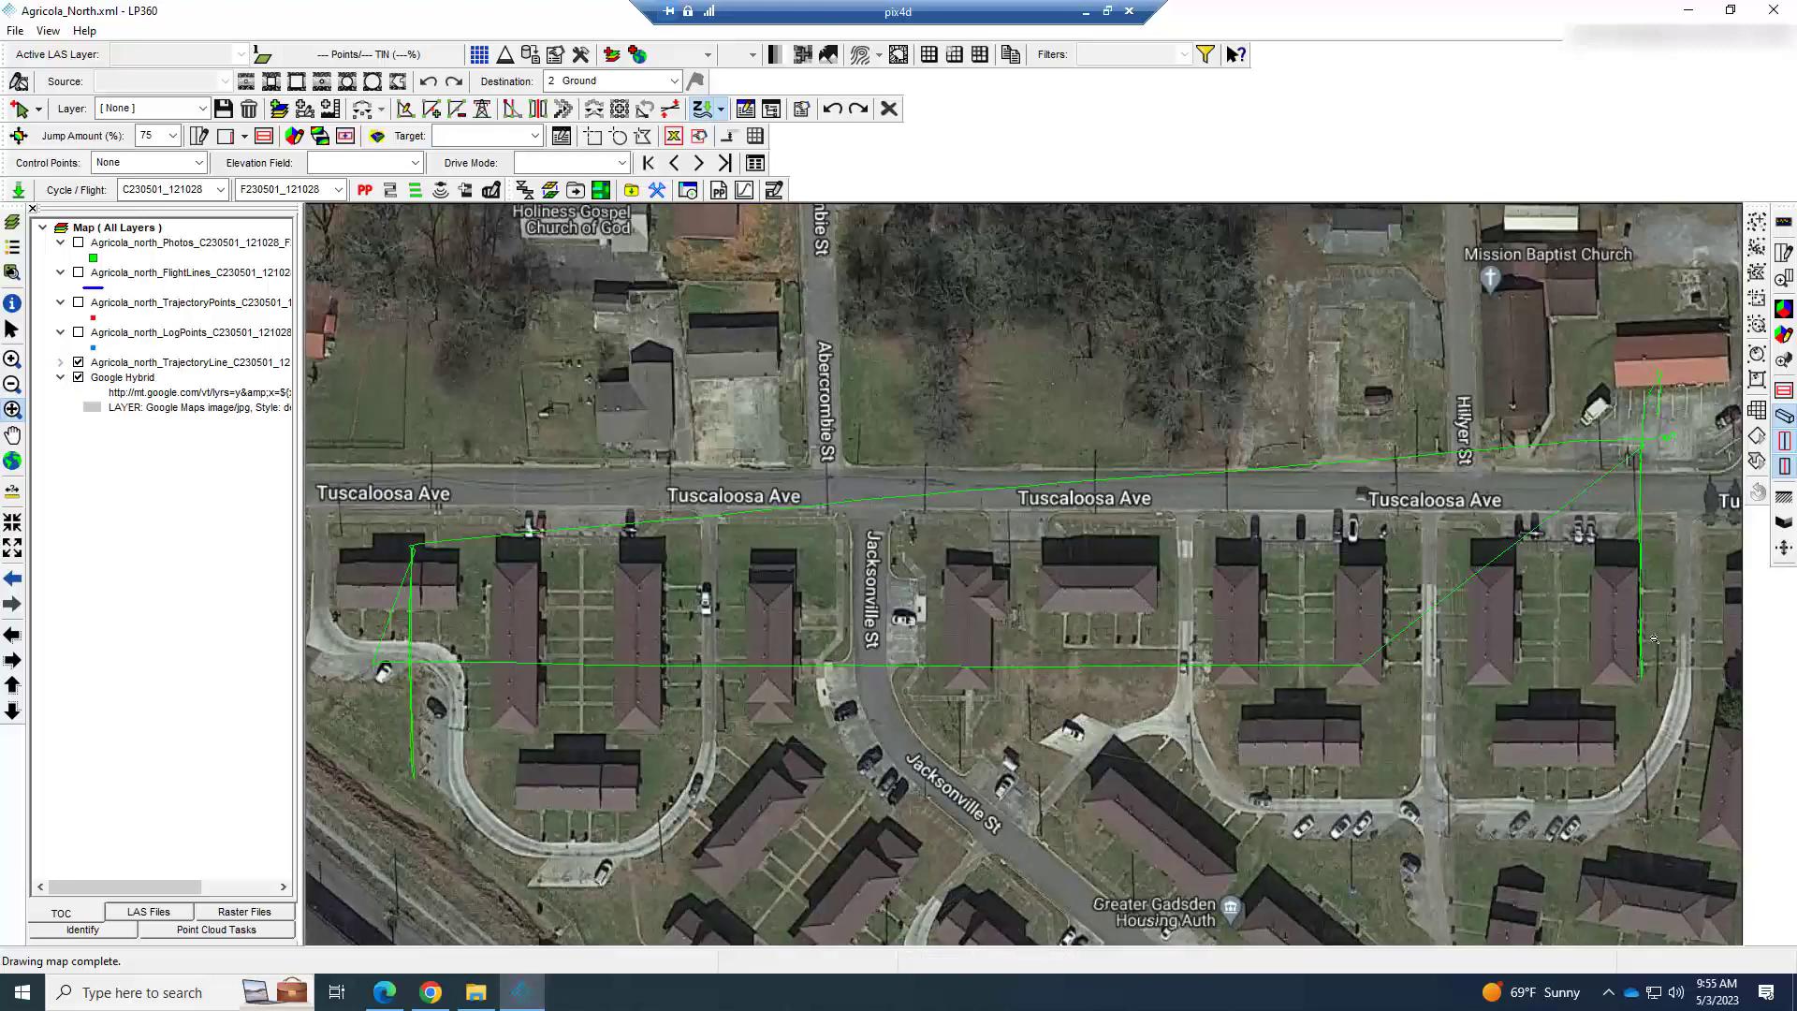
click(79, 362)
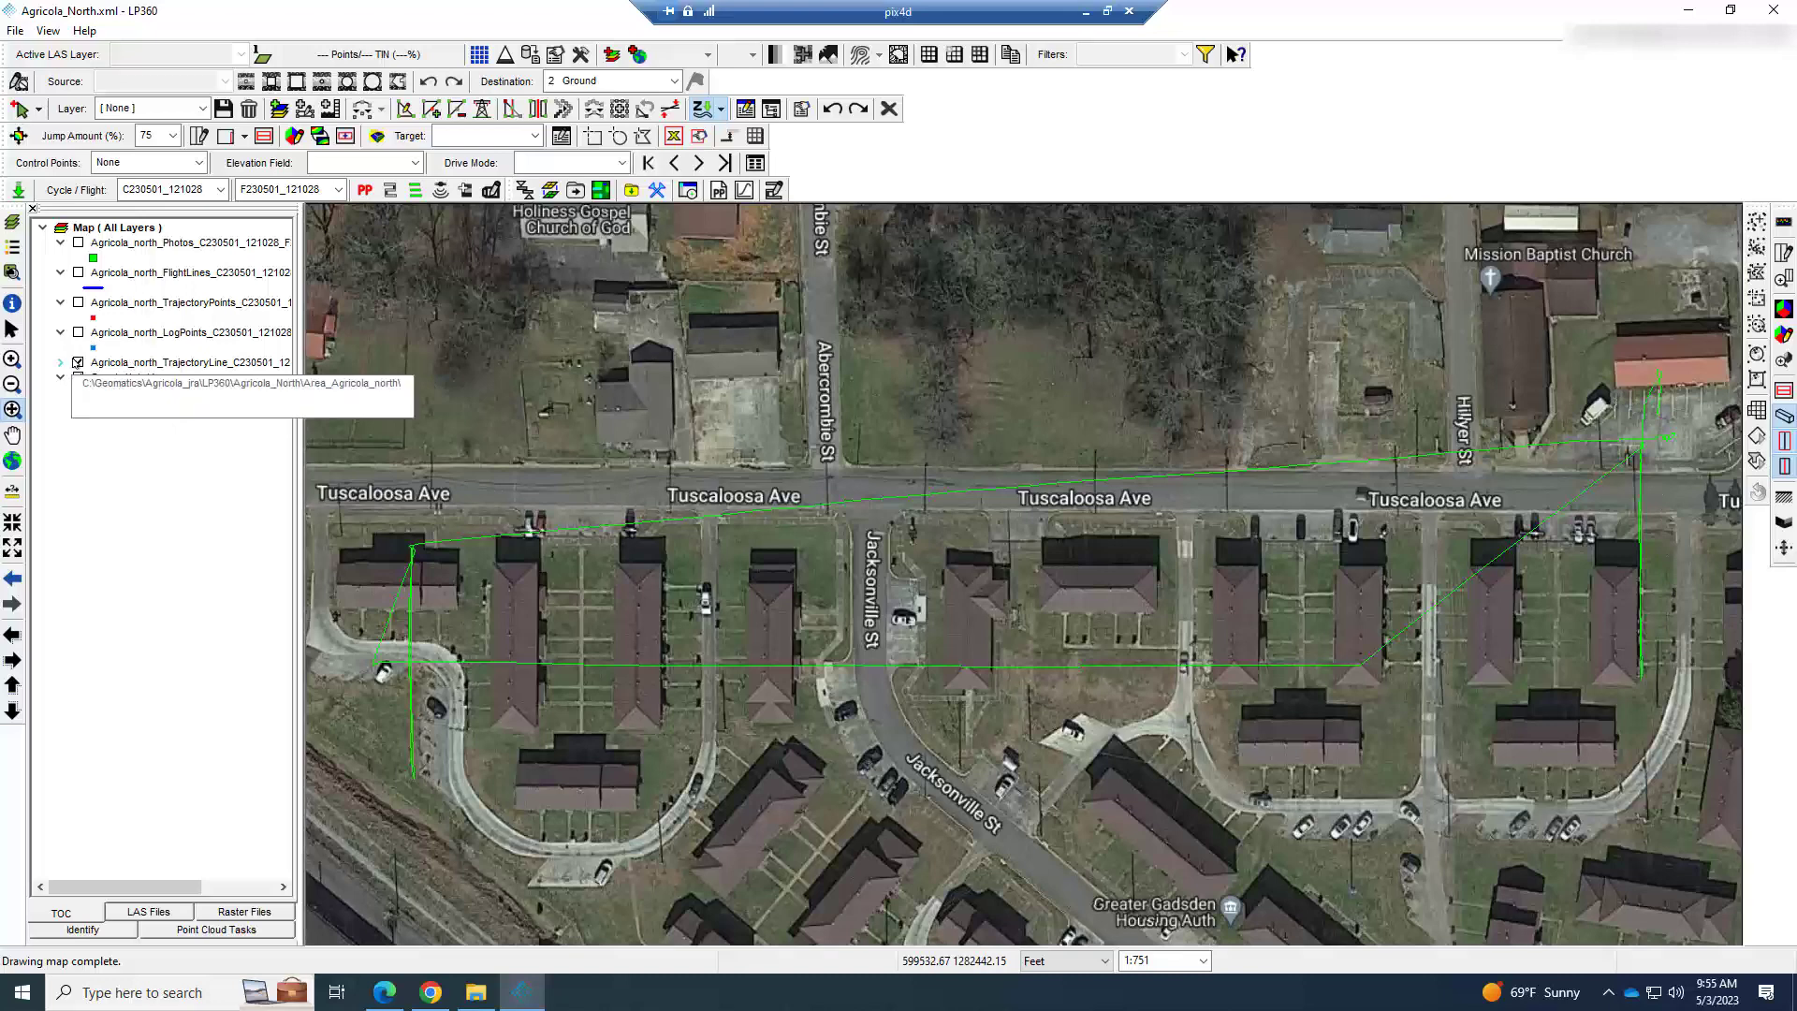
click(78, 334)
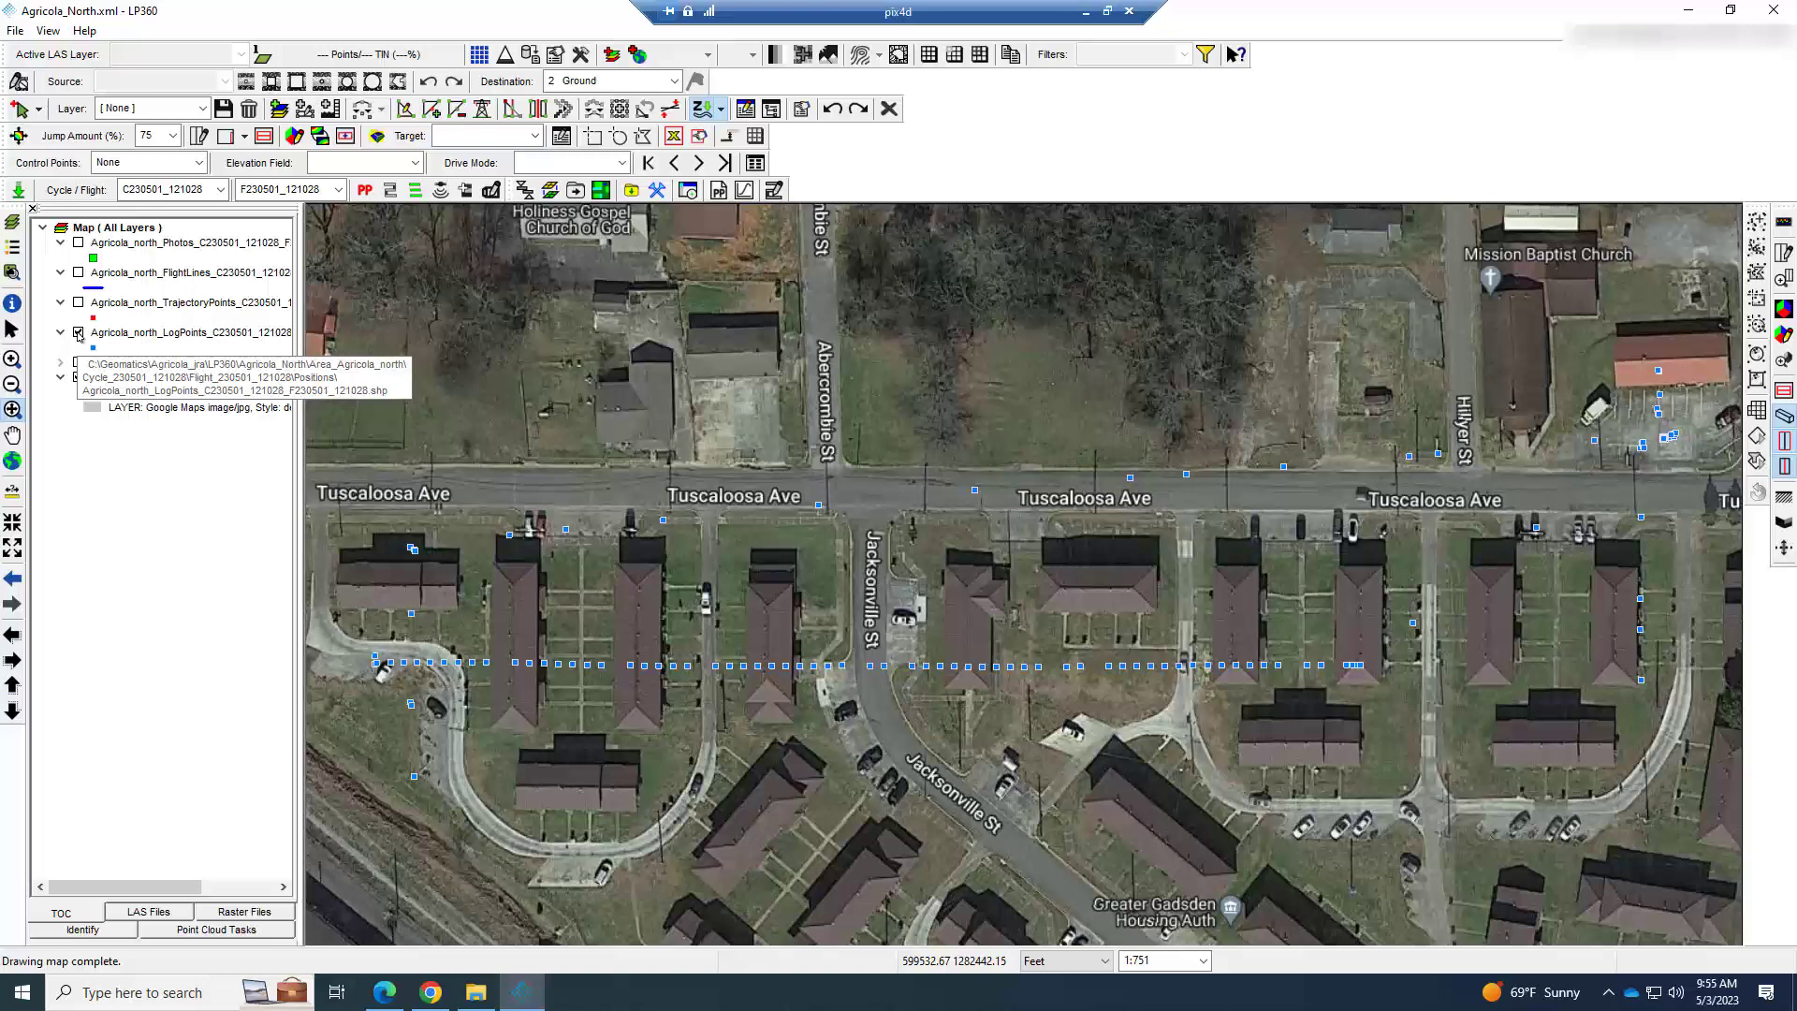
click(79, 333)
View the TrajectoryPoints layer over the imagery, toggle LogPoints for comparison, and hide TrajectoryPoints again.
click(78, 303)
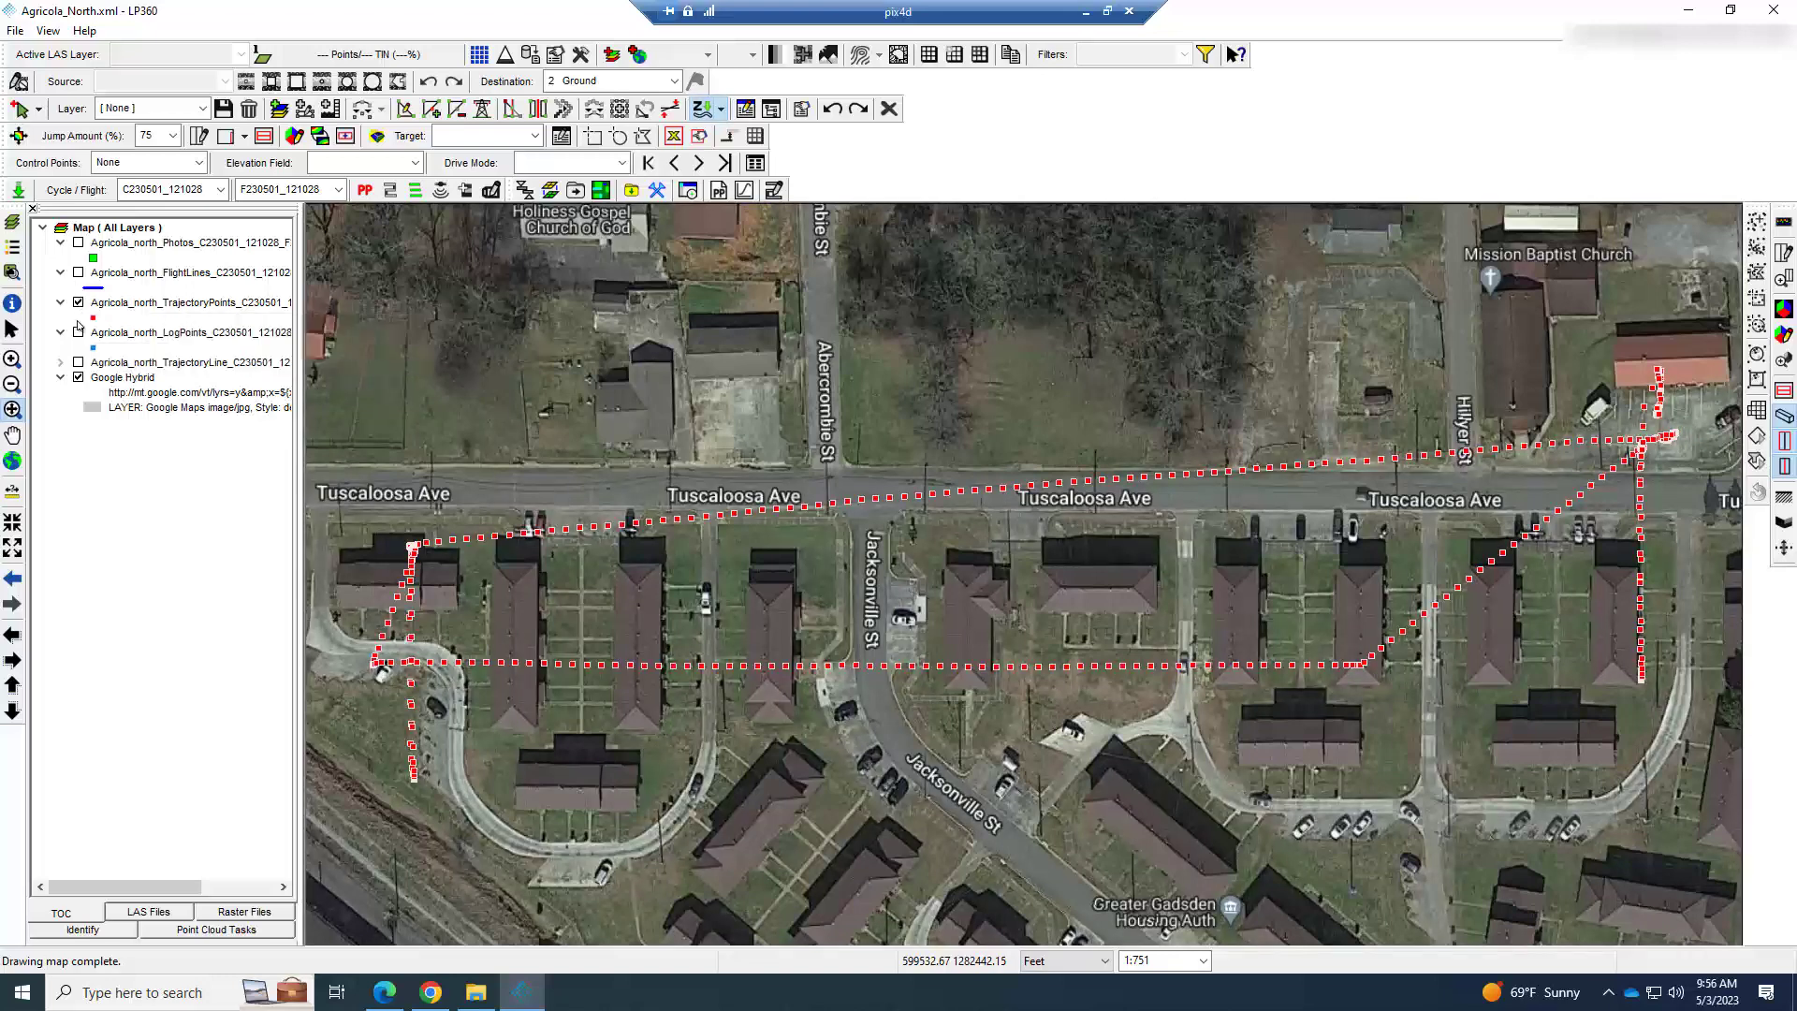
click(78, 333)
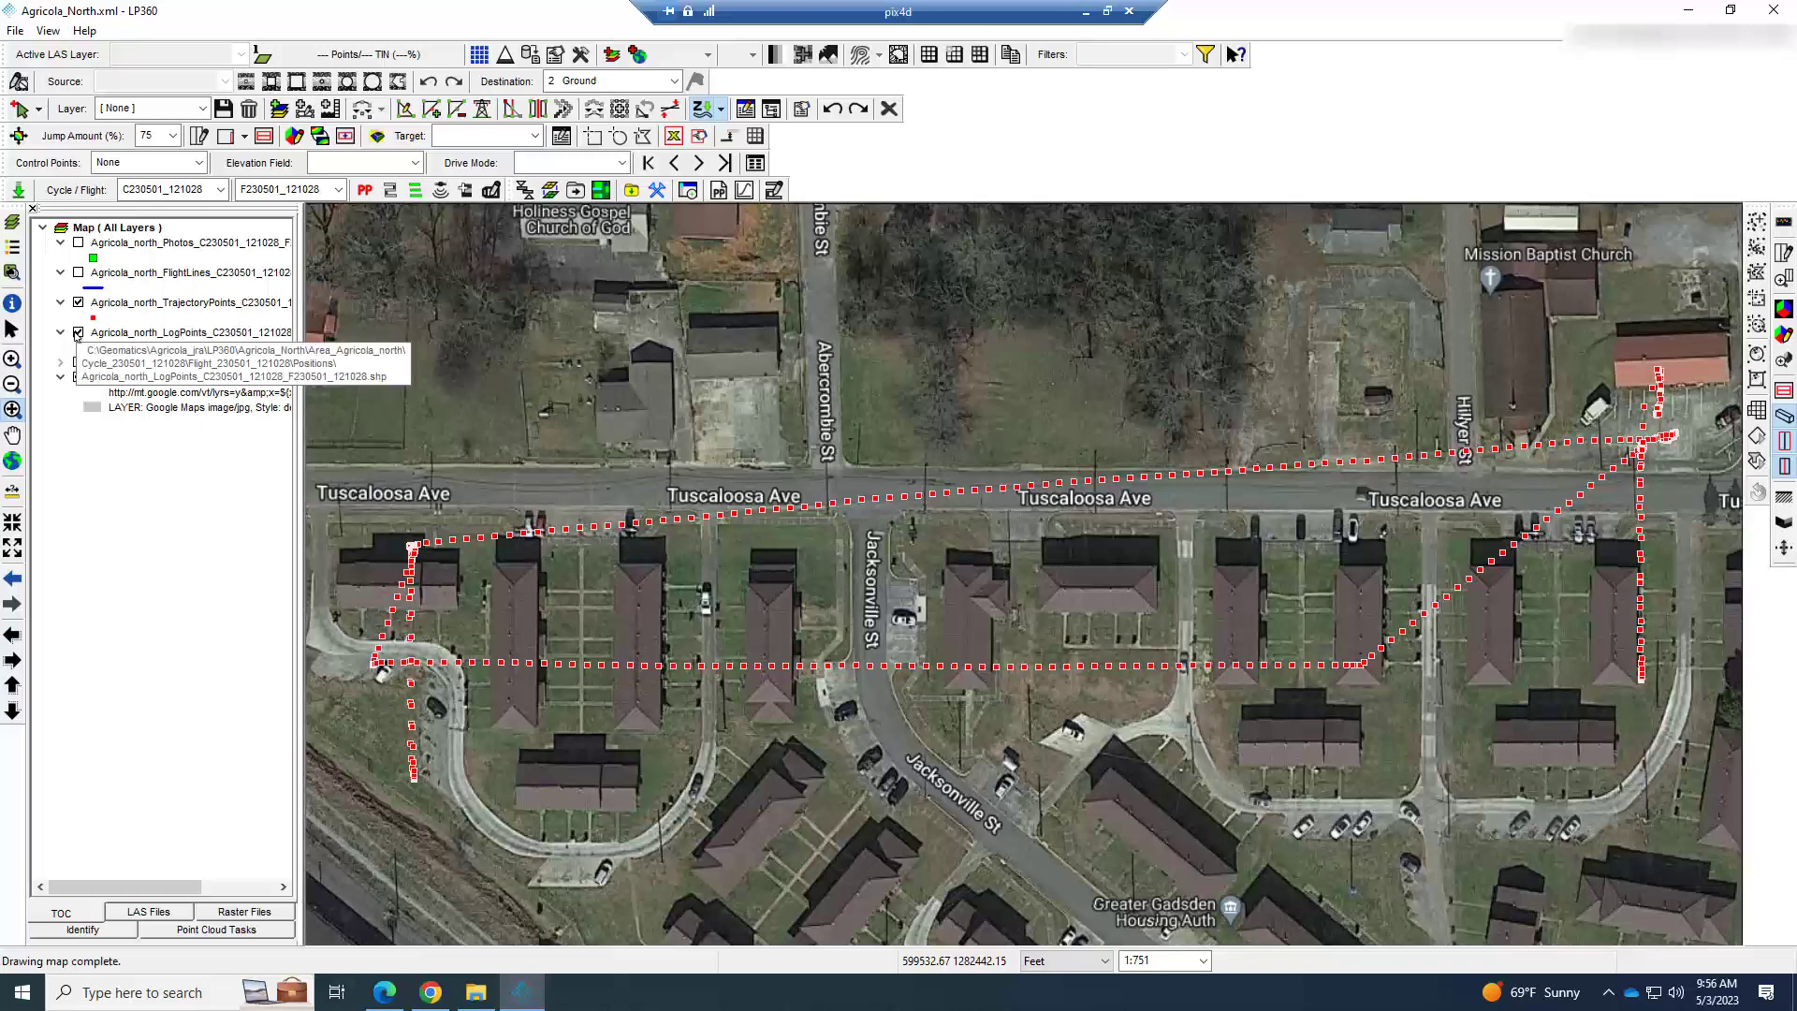
click(78, 304)
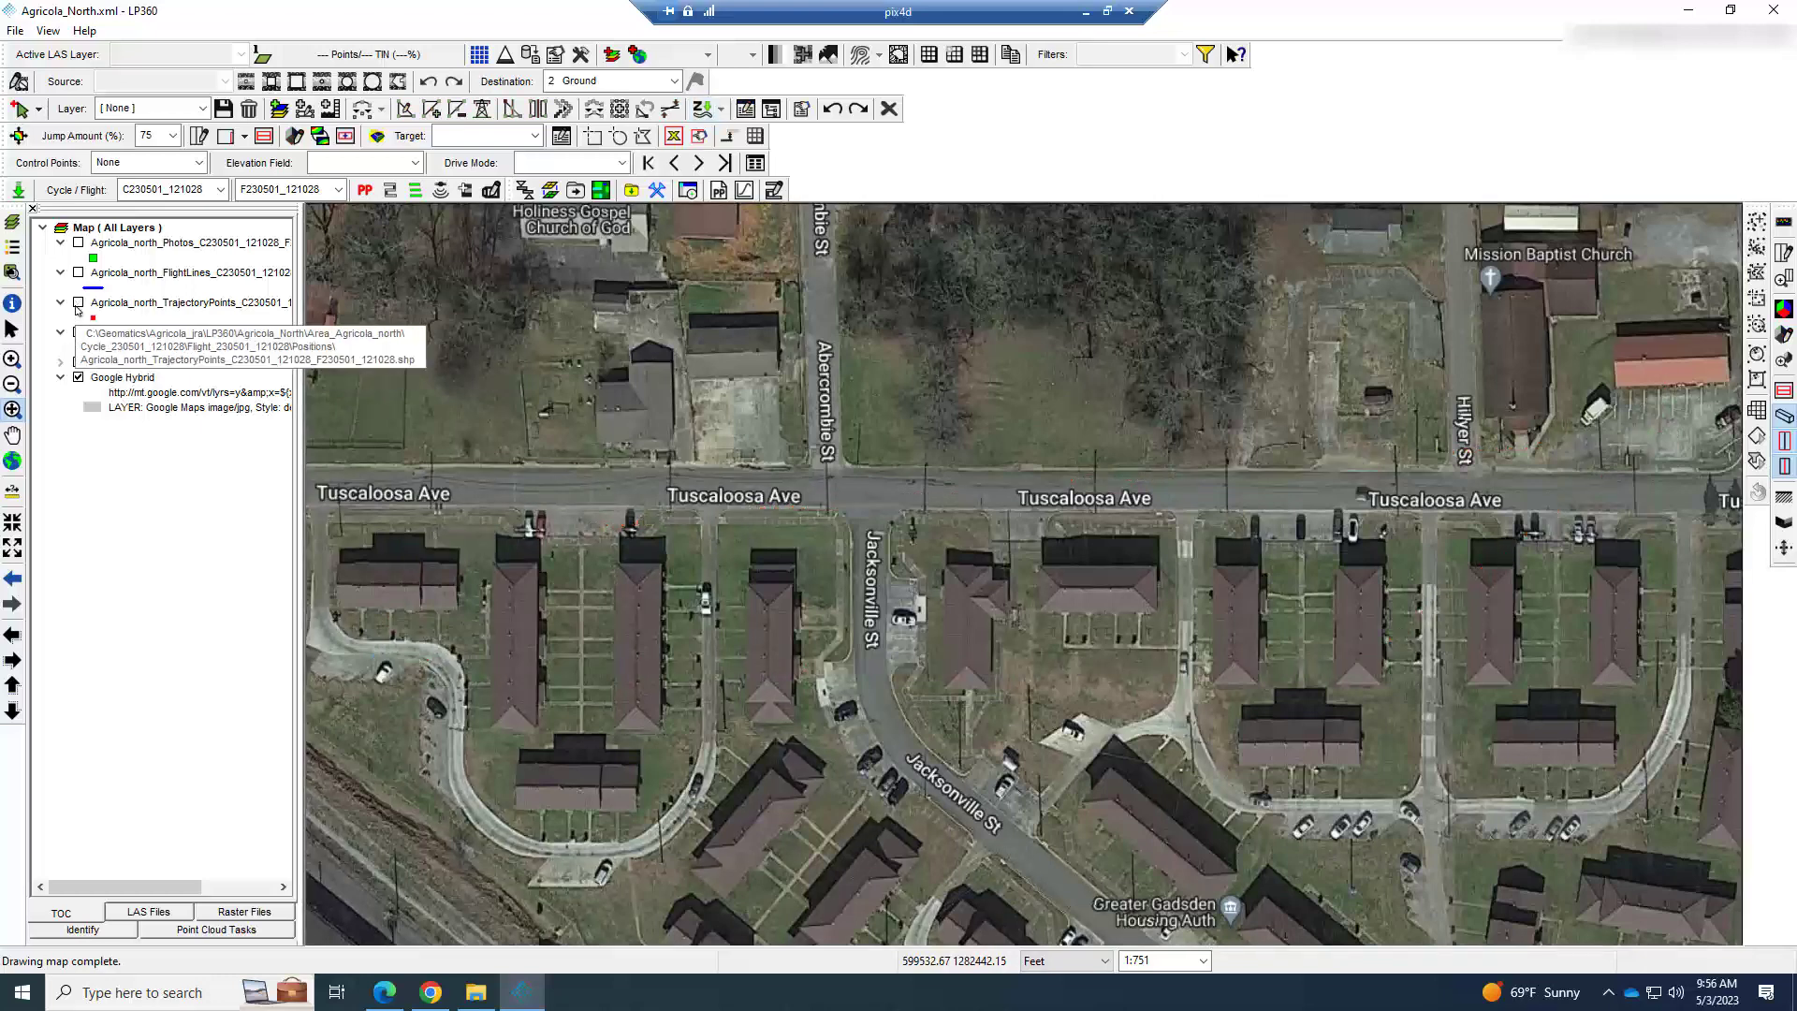
View the FlightLines layer, overlay the LogPoints layer on it, and hide FlightLines again.
click(79, 273)
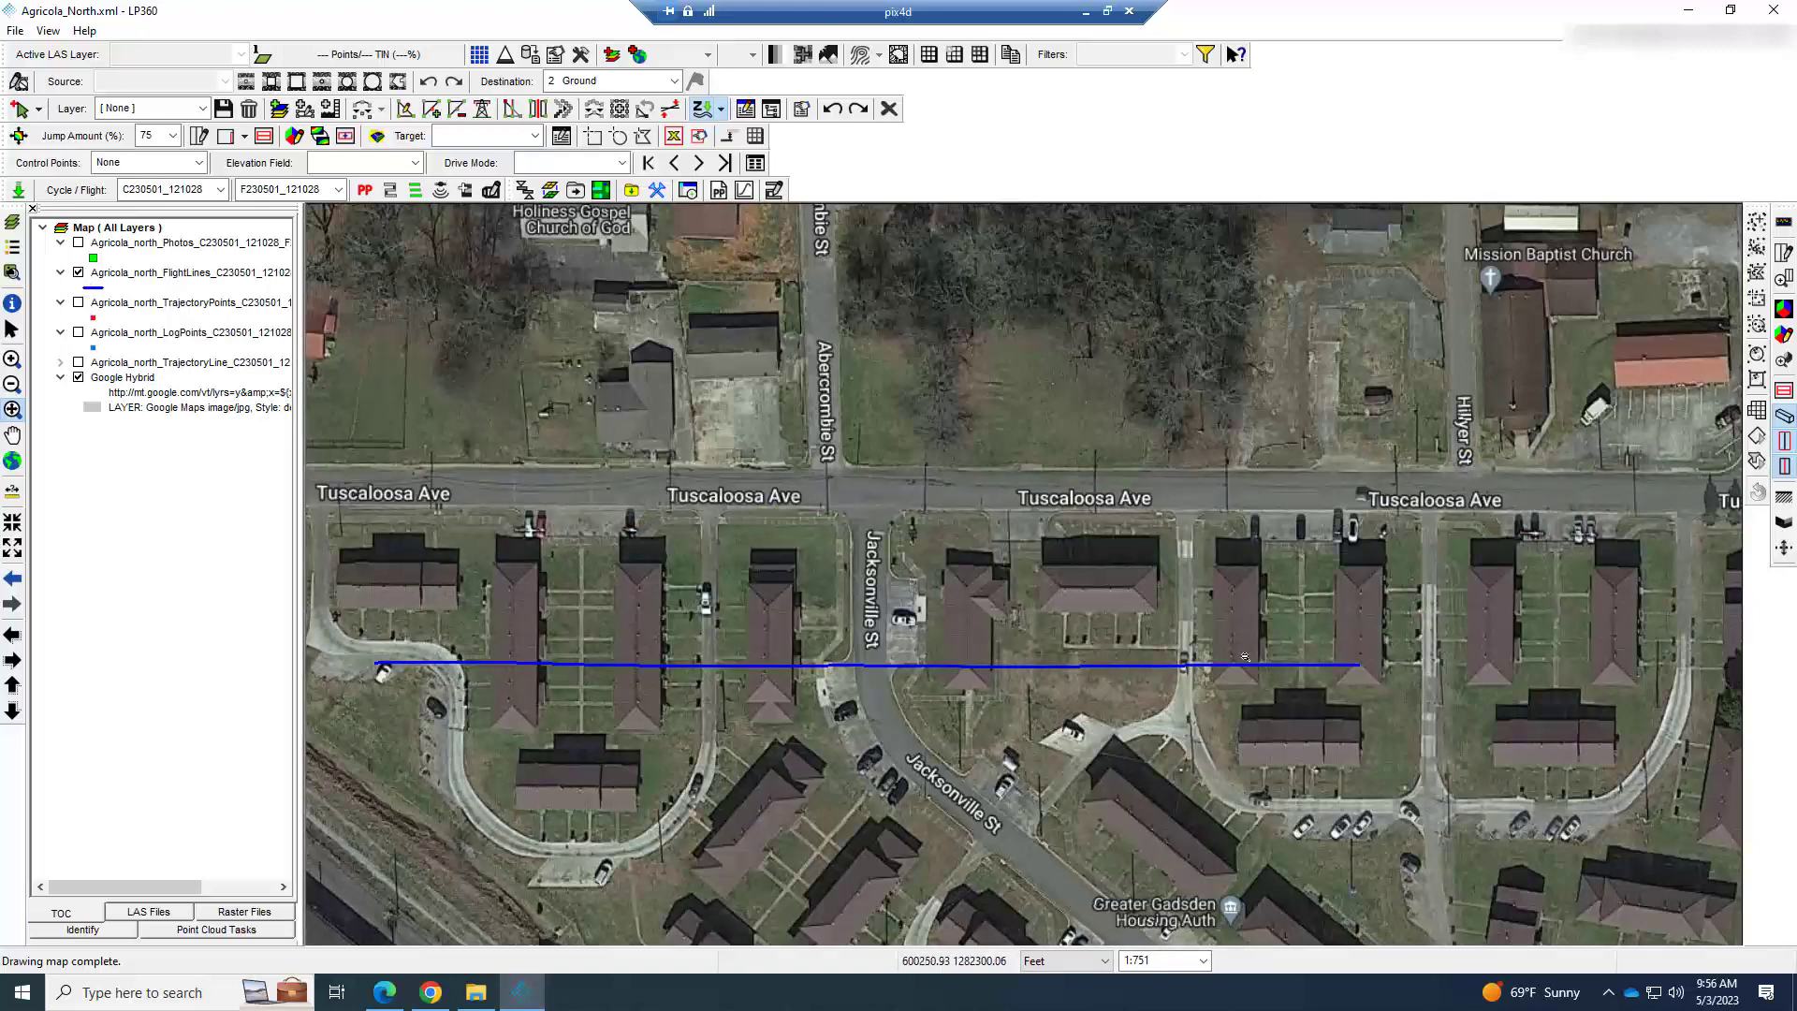
click(79, 332)
click(79, 273)
Turn the Photos, TrajectoryPoints and FlightLines layers back on alongside LogPoints.
click(79, 243)
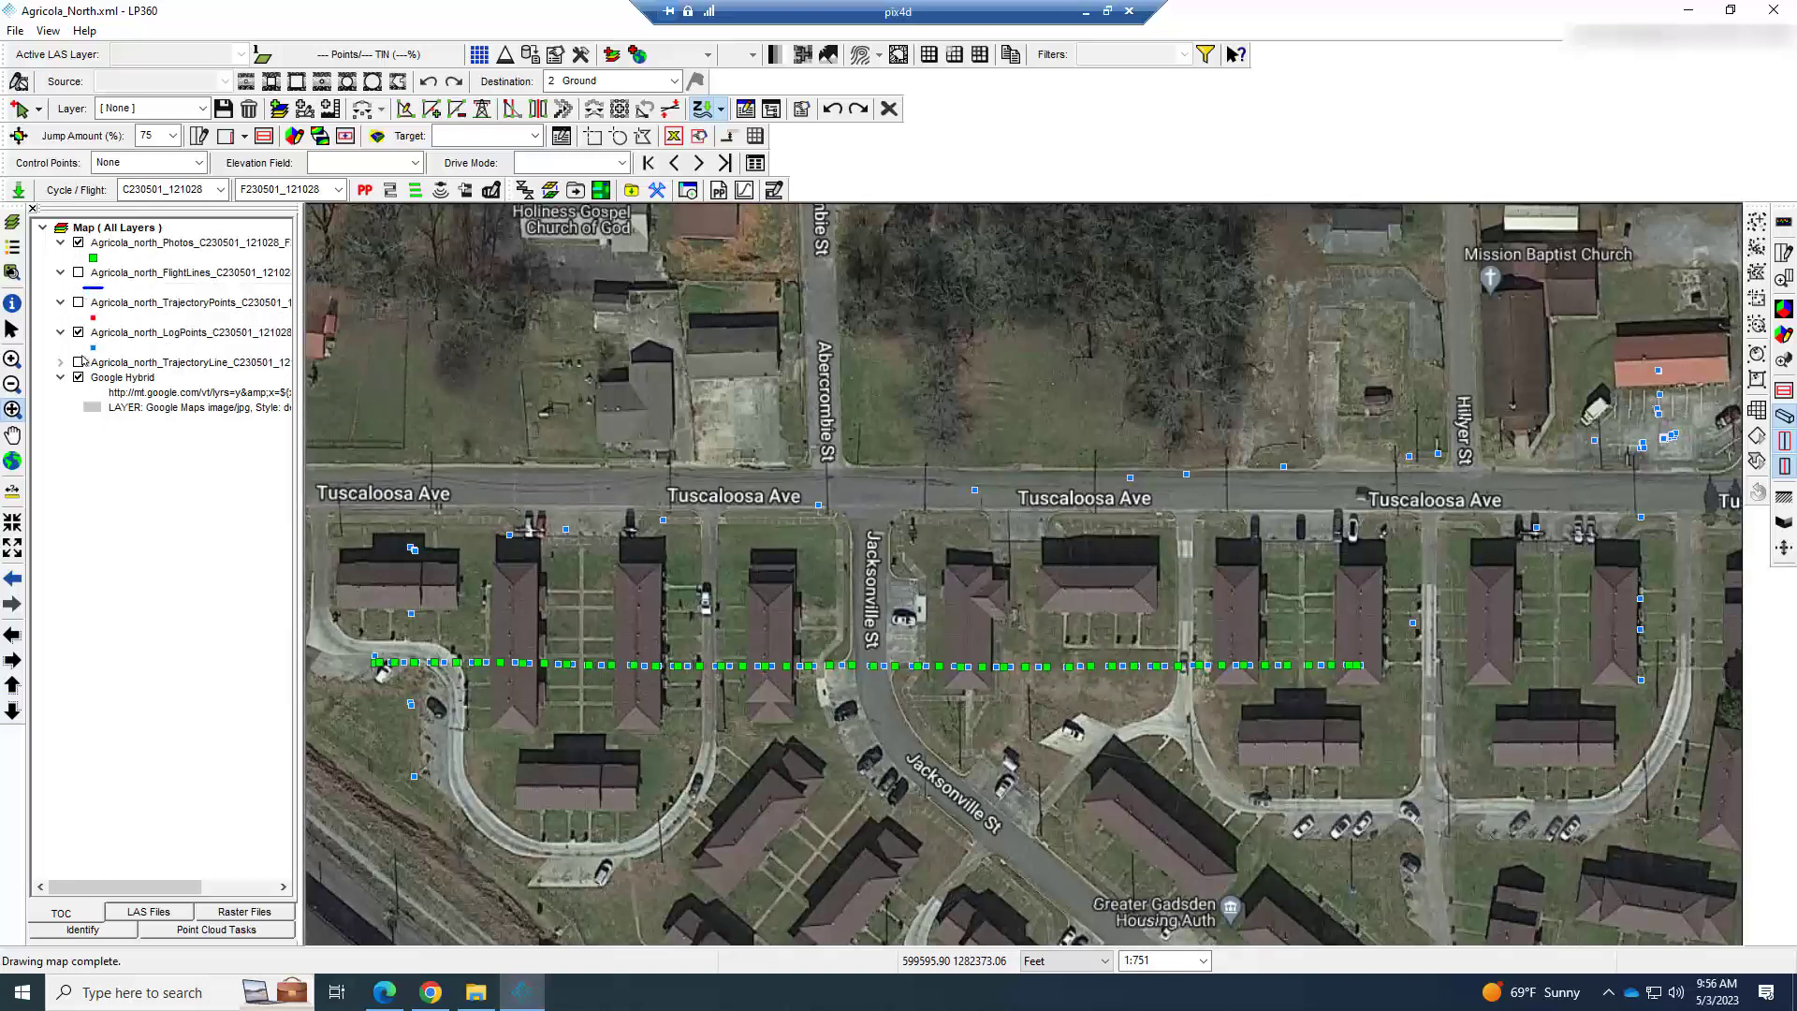
click(79, 332)
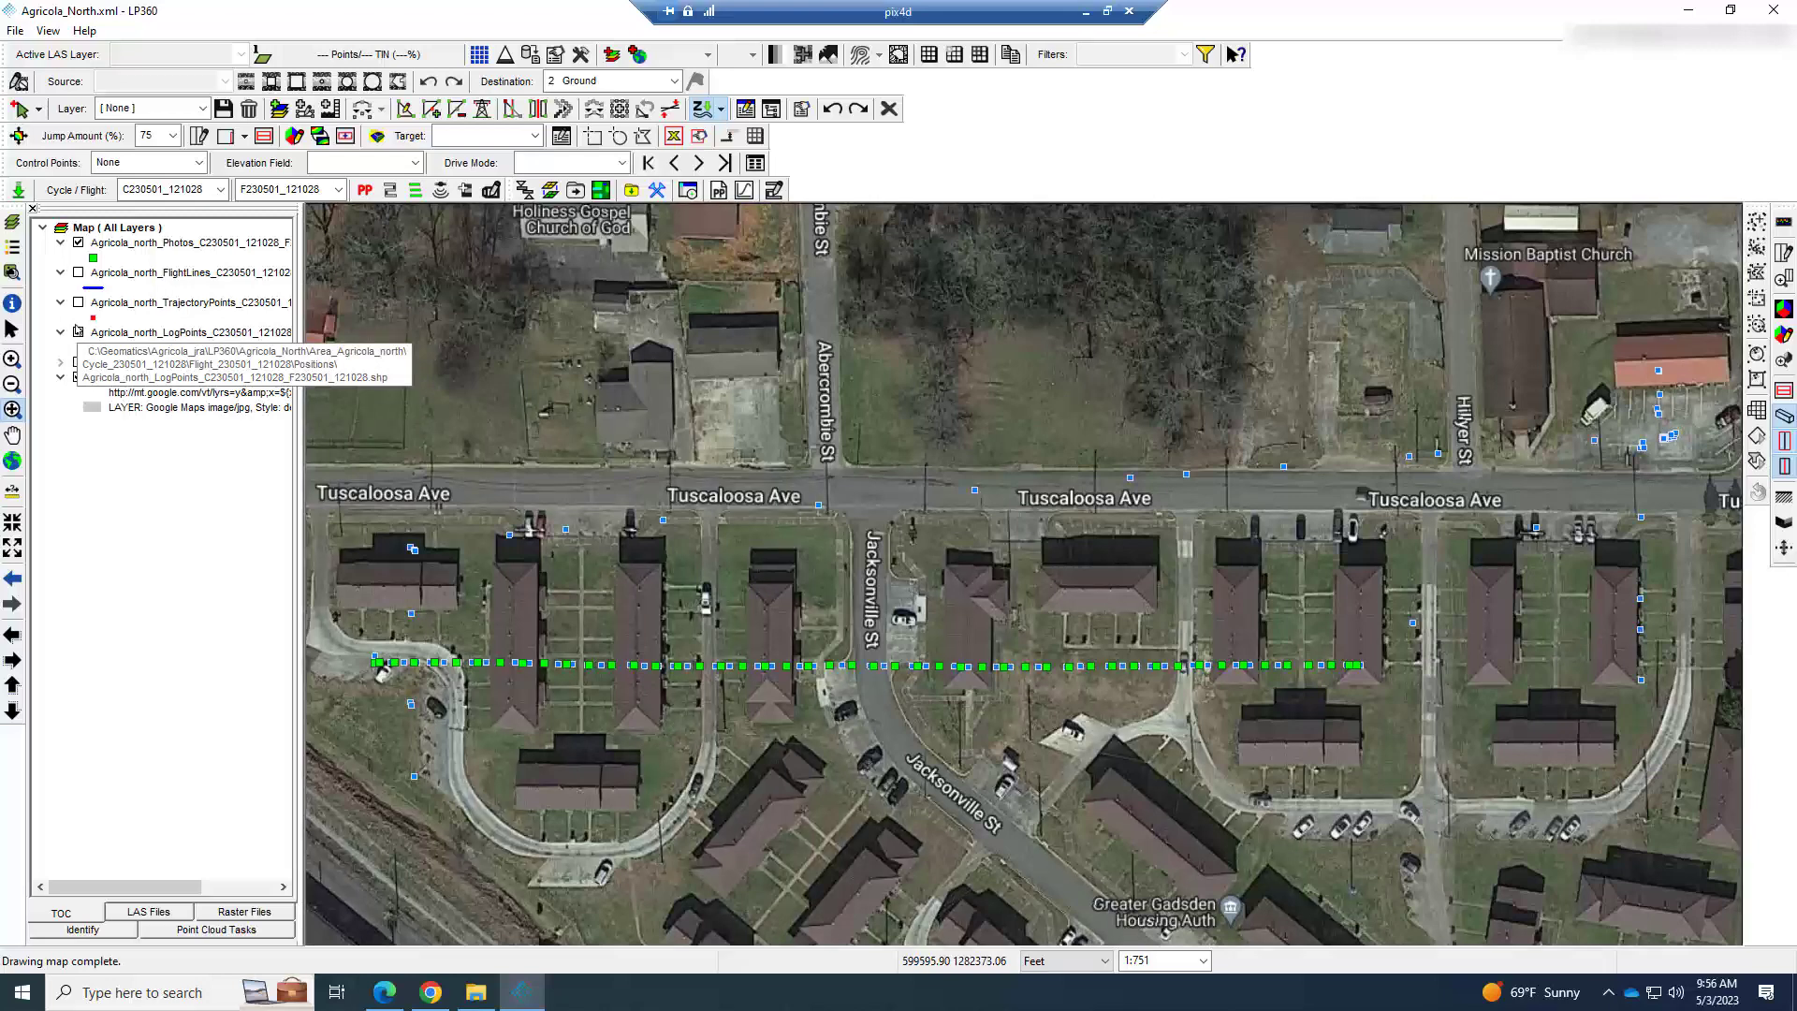
click(79, 303)
click(79, 273)
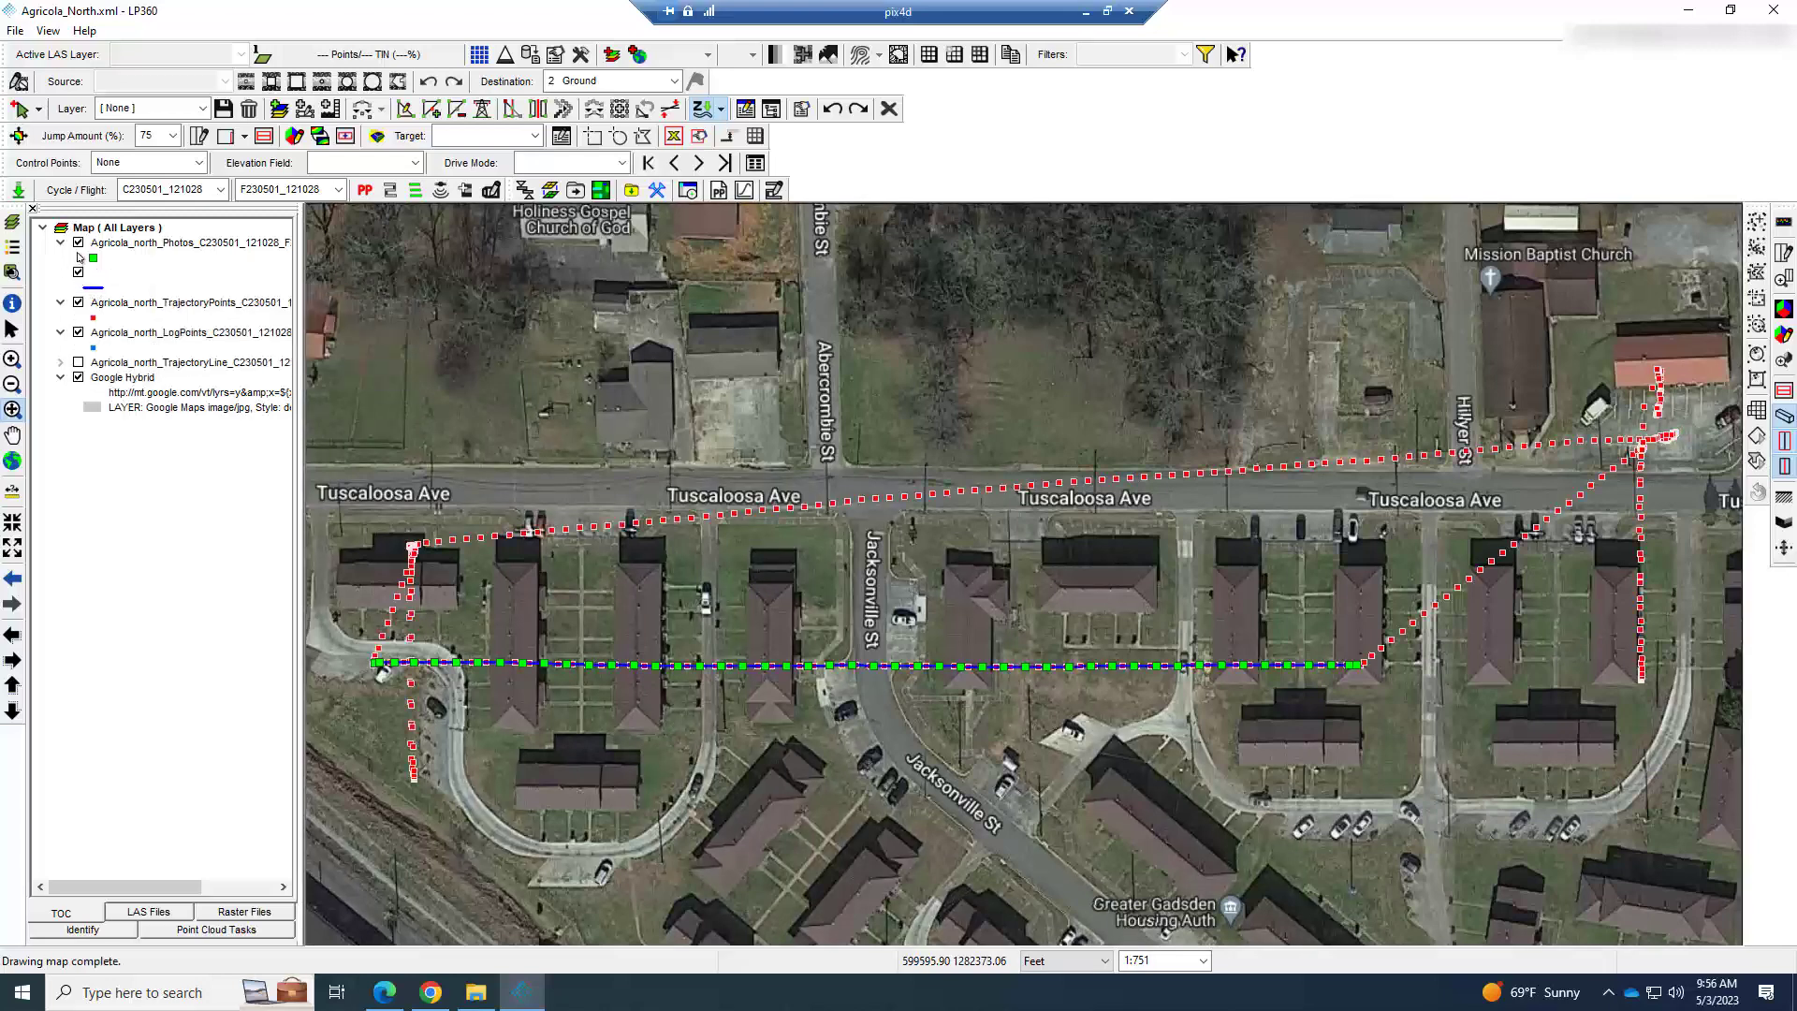